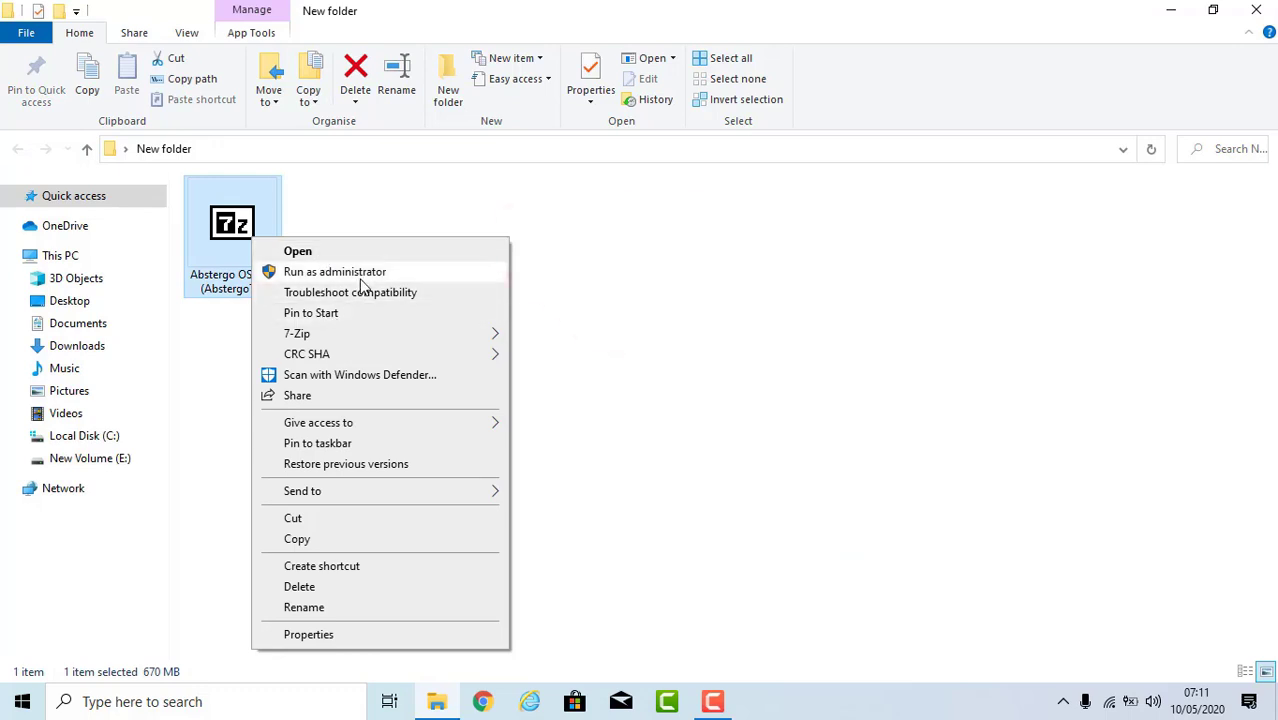
Step: Extract the Abstergo OS 1.0 - (AbstergoTV) archive into its current folder using 7-Zip
right_click(257, 242)
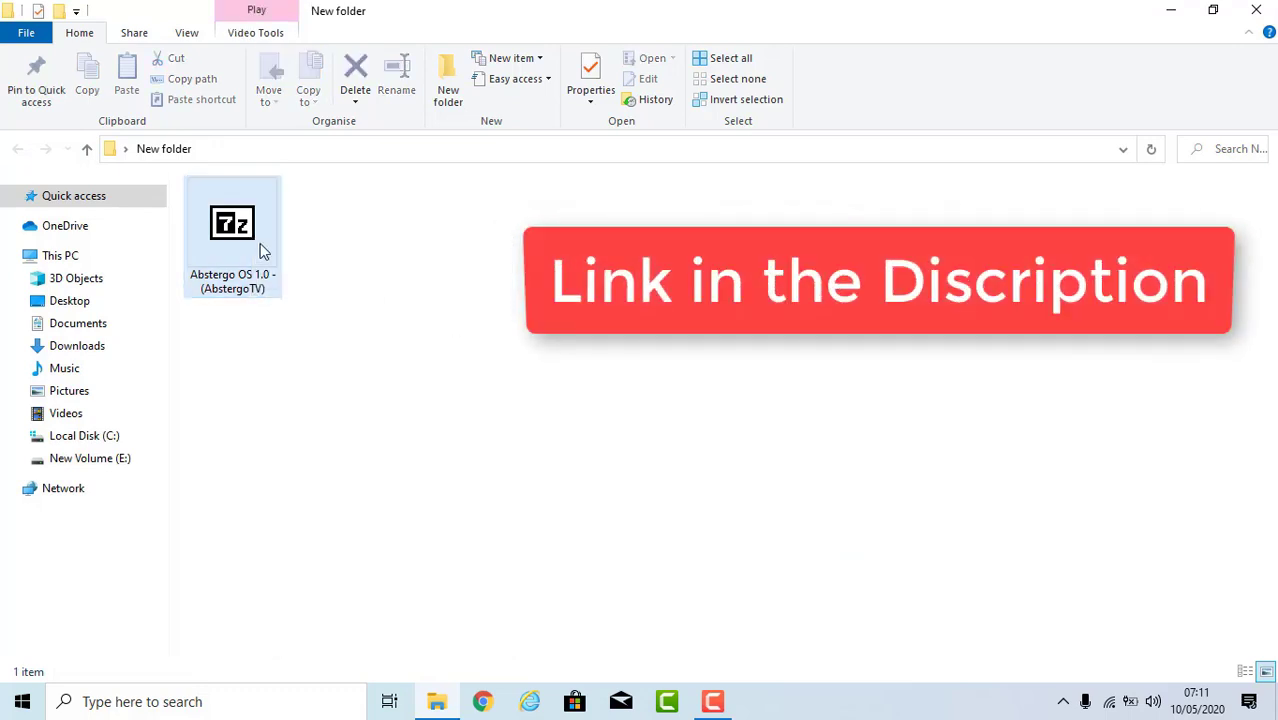
mouse_move(424, 341)
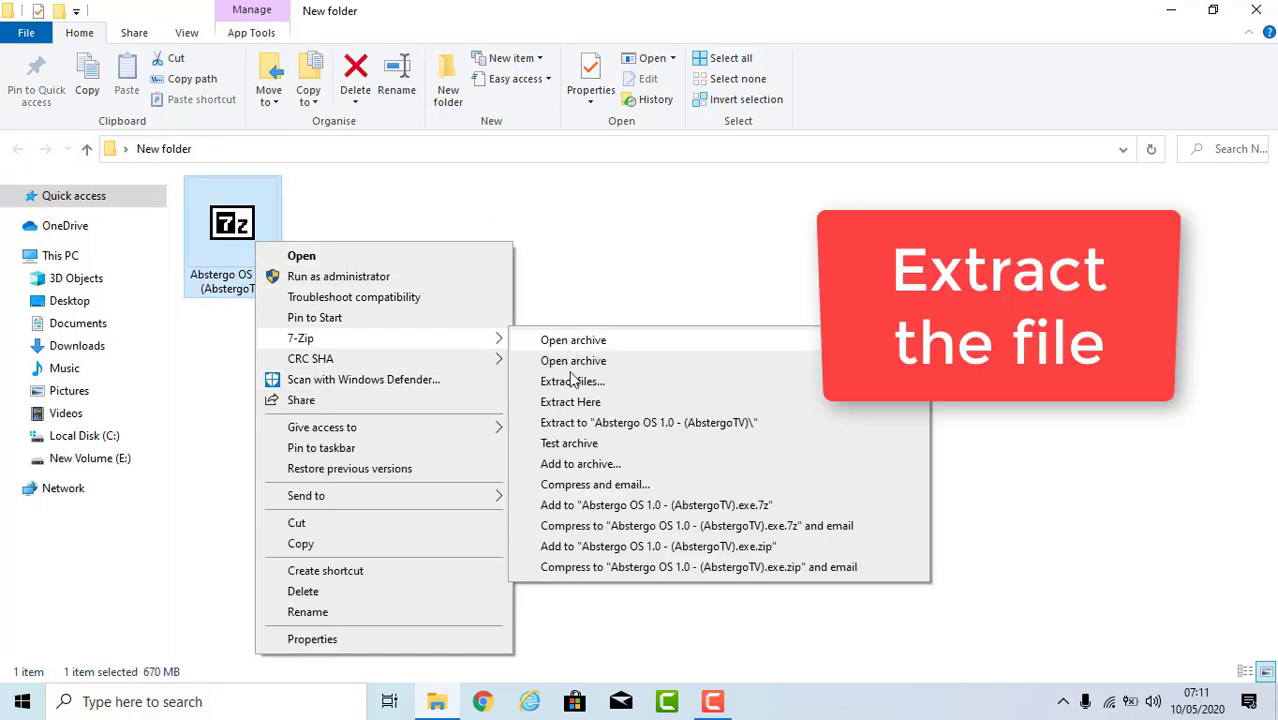
left_click(612, 395)
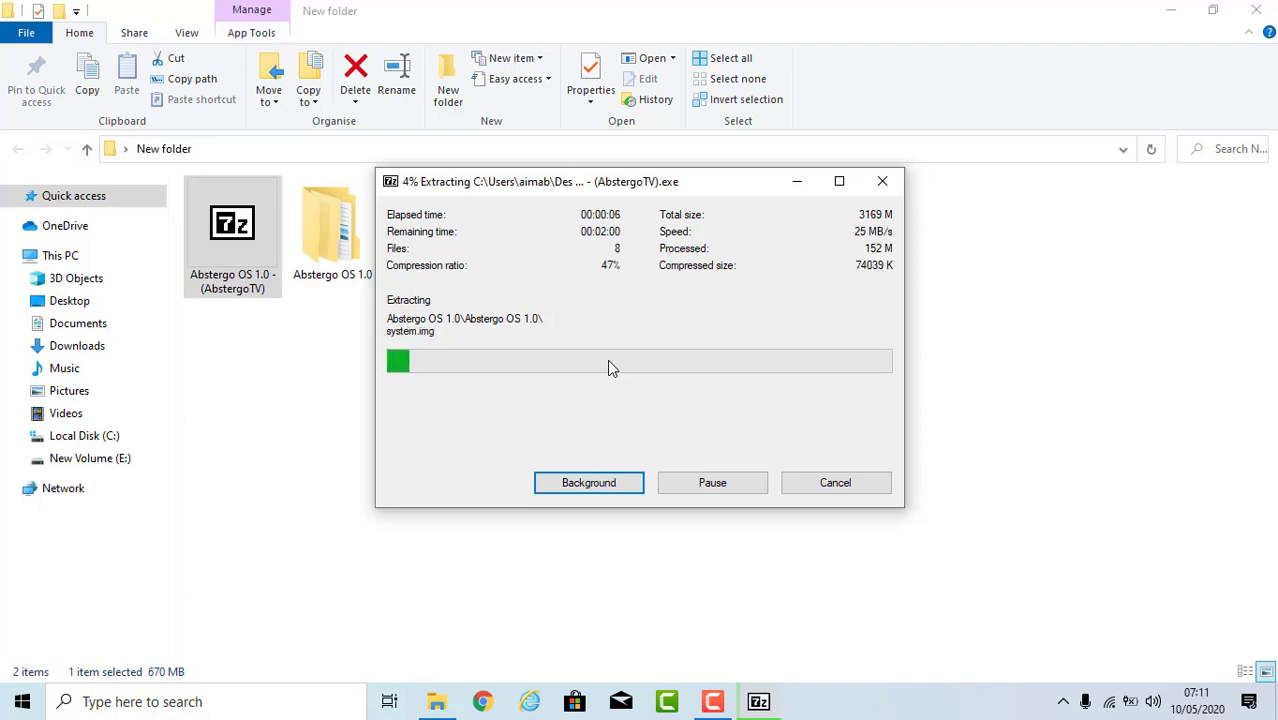
mouse_move(713, 701)
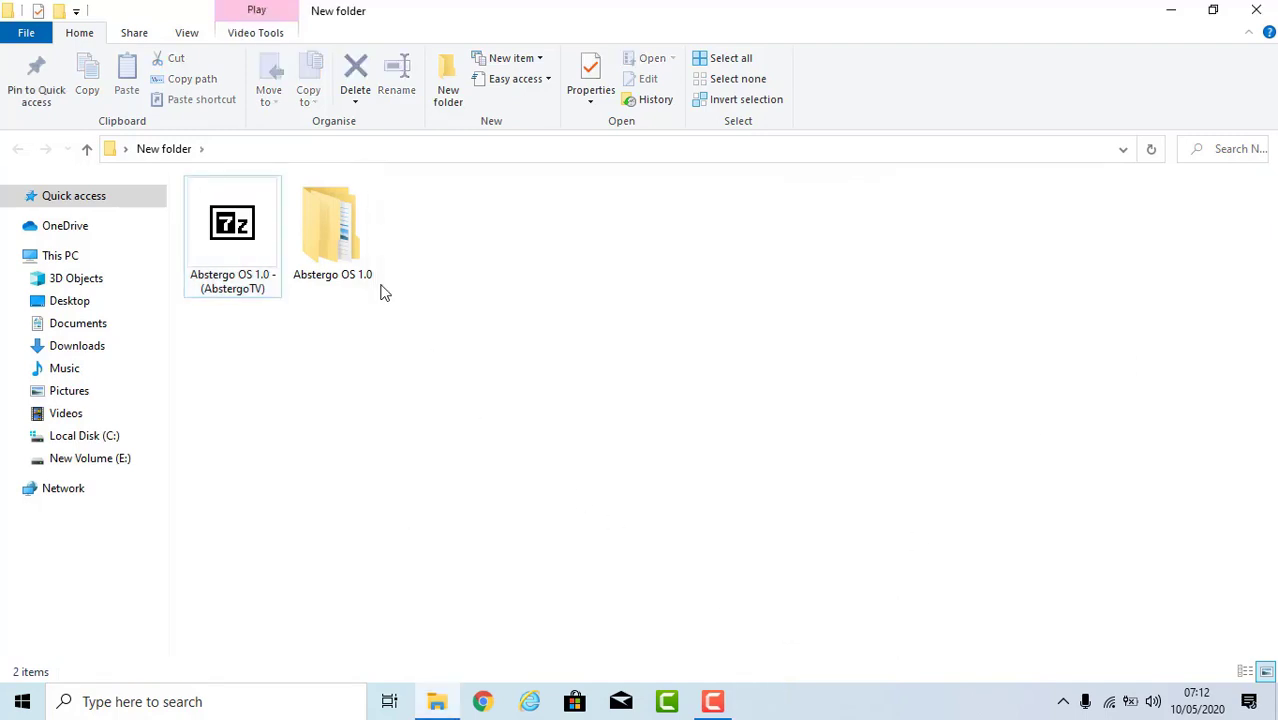
Step: Check the contents of the extracted Abstergo OS 1.0 folder, return to the parent folder and refresh it
double_click(340, 262)
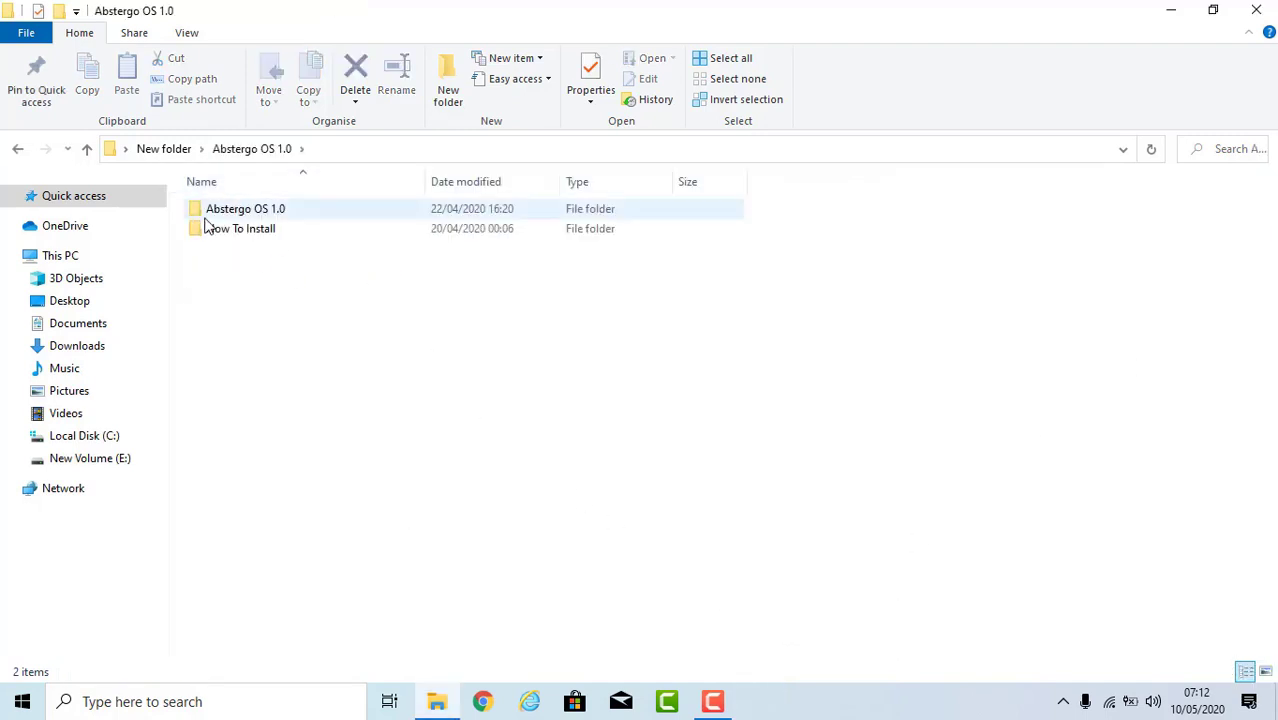
left_click(17, 148)
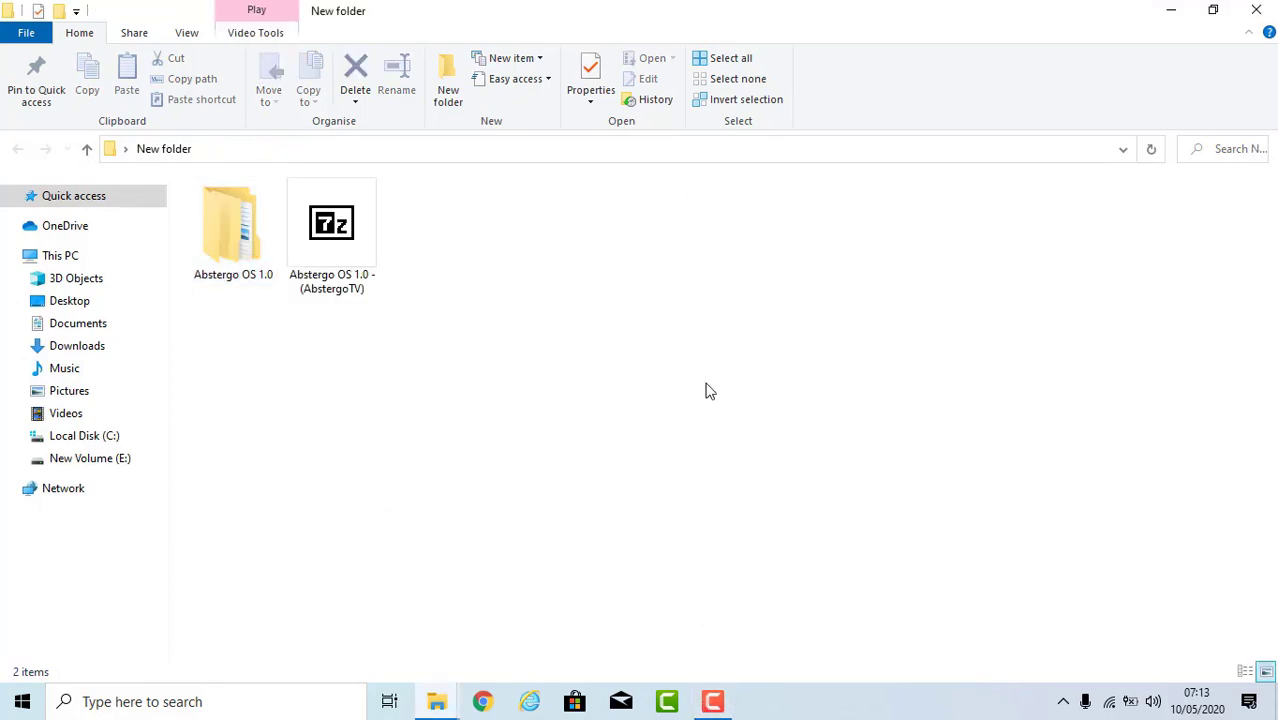
right_click(706, 391)
left_click(688, 410)
Step: Open the DiskGenius Professional 5.2.0.884 folder inside How To Install of the extracted Abstergo OS 1.0 folder
double_click(259, 239)
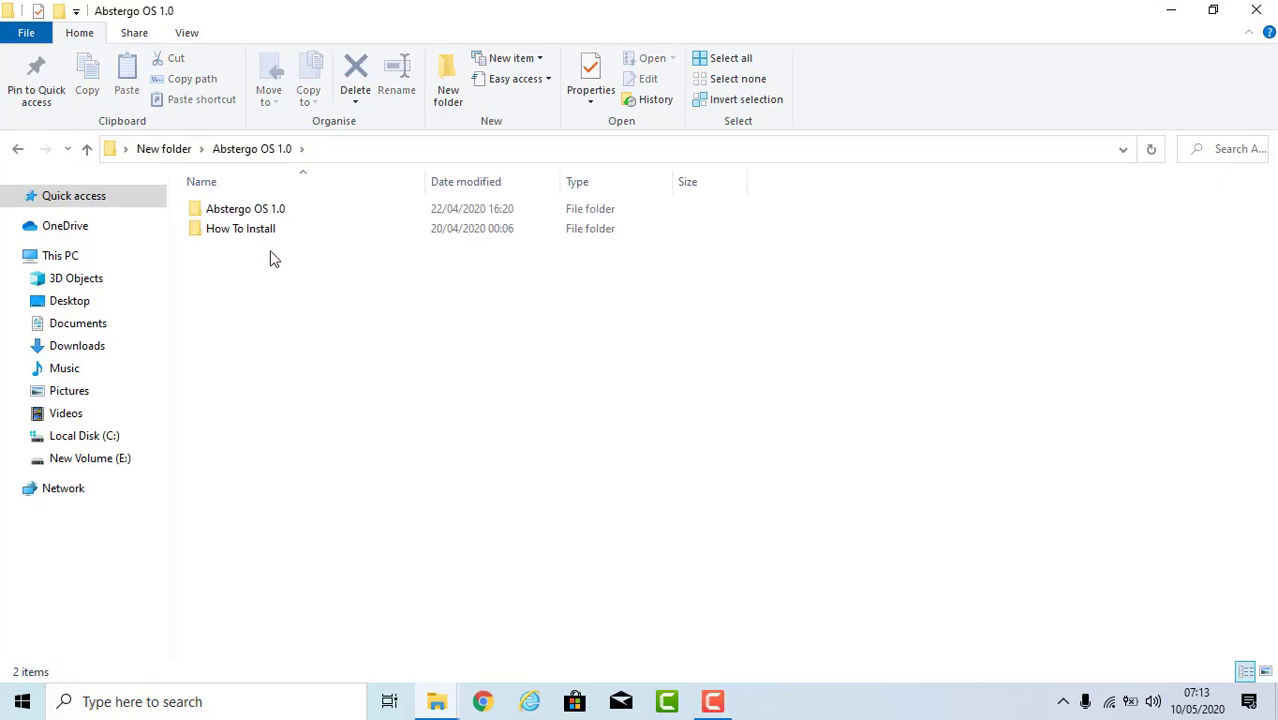
double_click(256, 229)
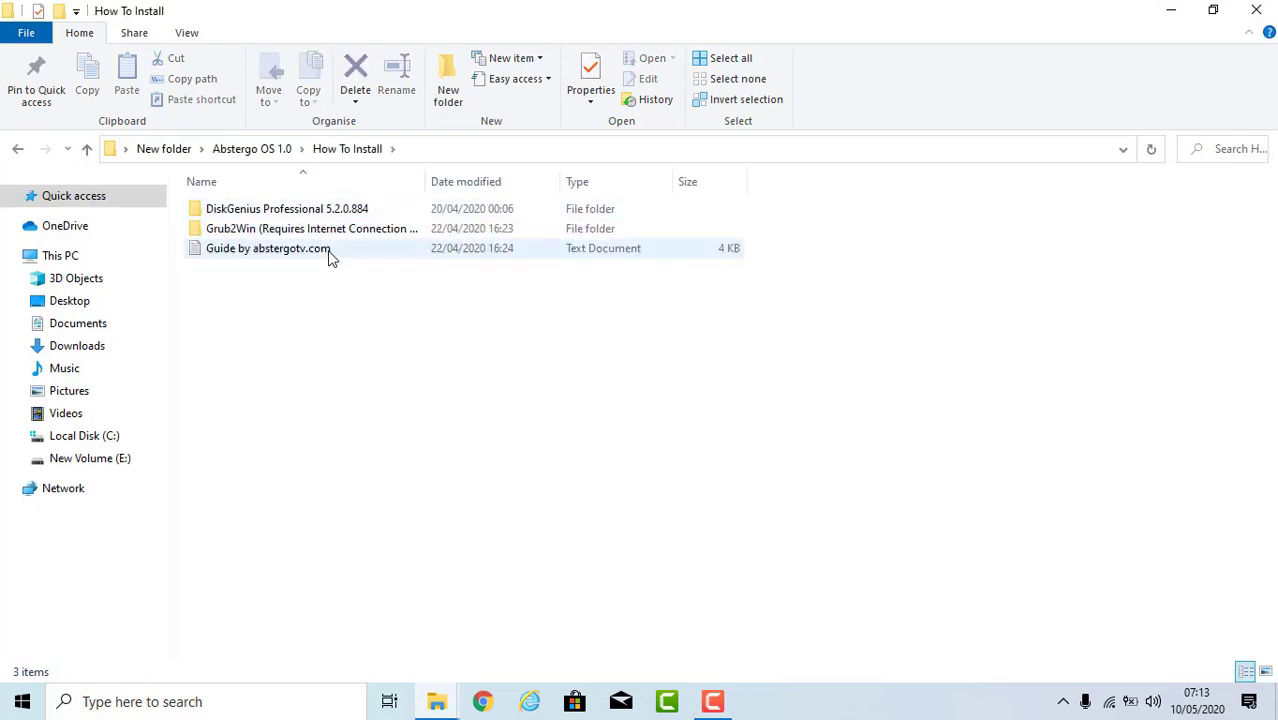
double_click(265, 212)
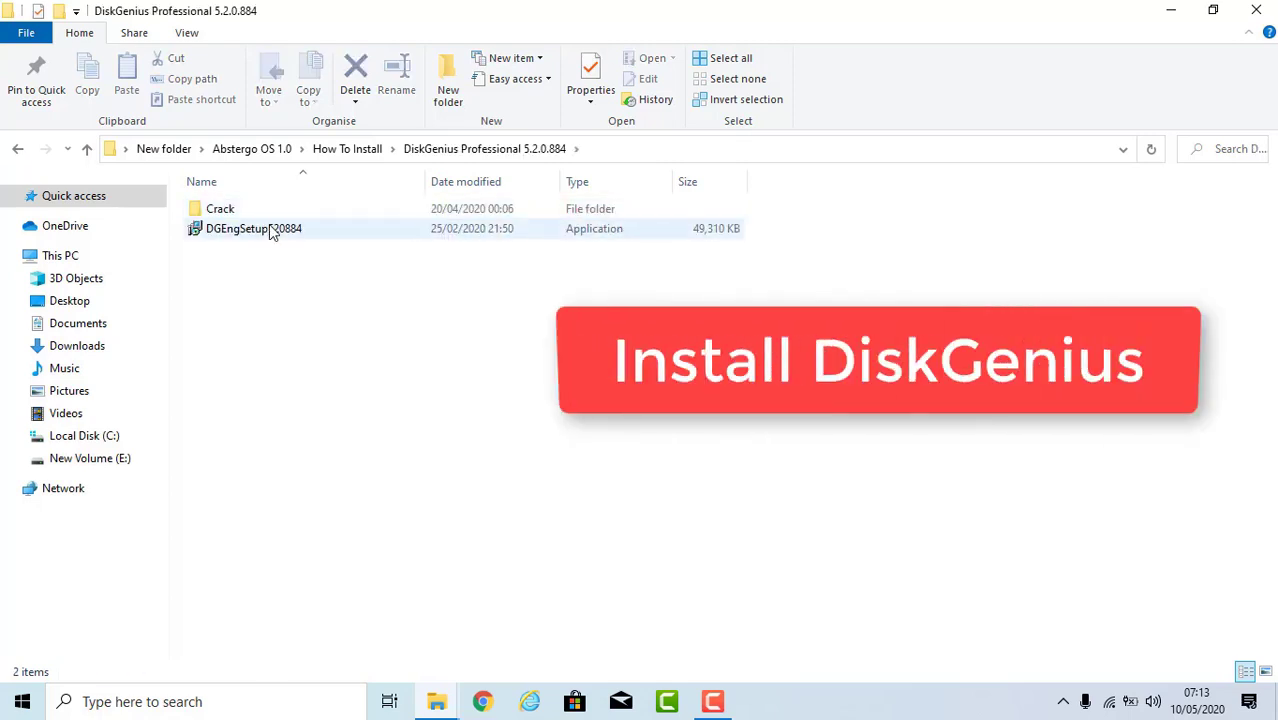
Step: Install DiskGenius 5.2.0 with DGEngSetup520884 in English to C:\Program Files\DiskGenius, finishing without launching the program or its website
double_click(271, 229)
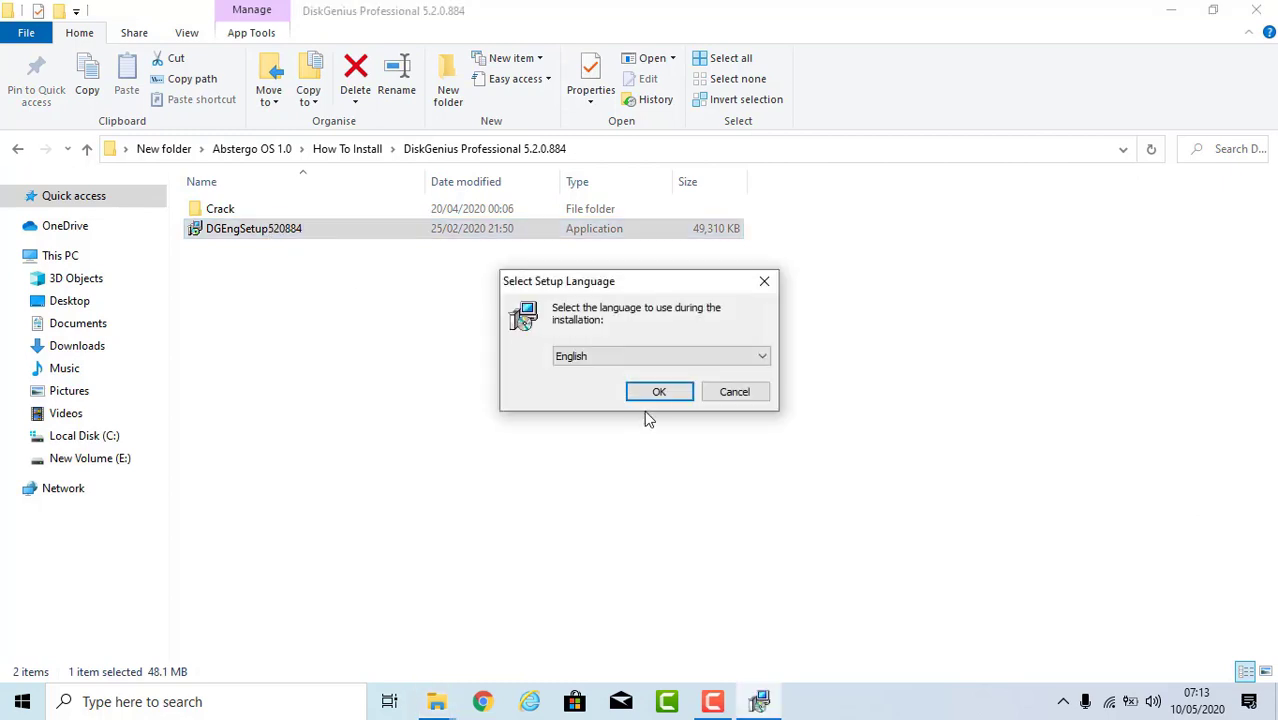
left_click(656, 393)
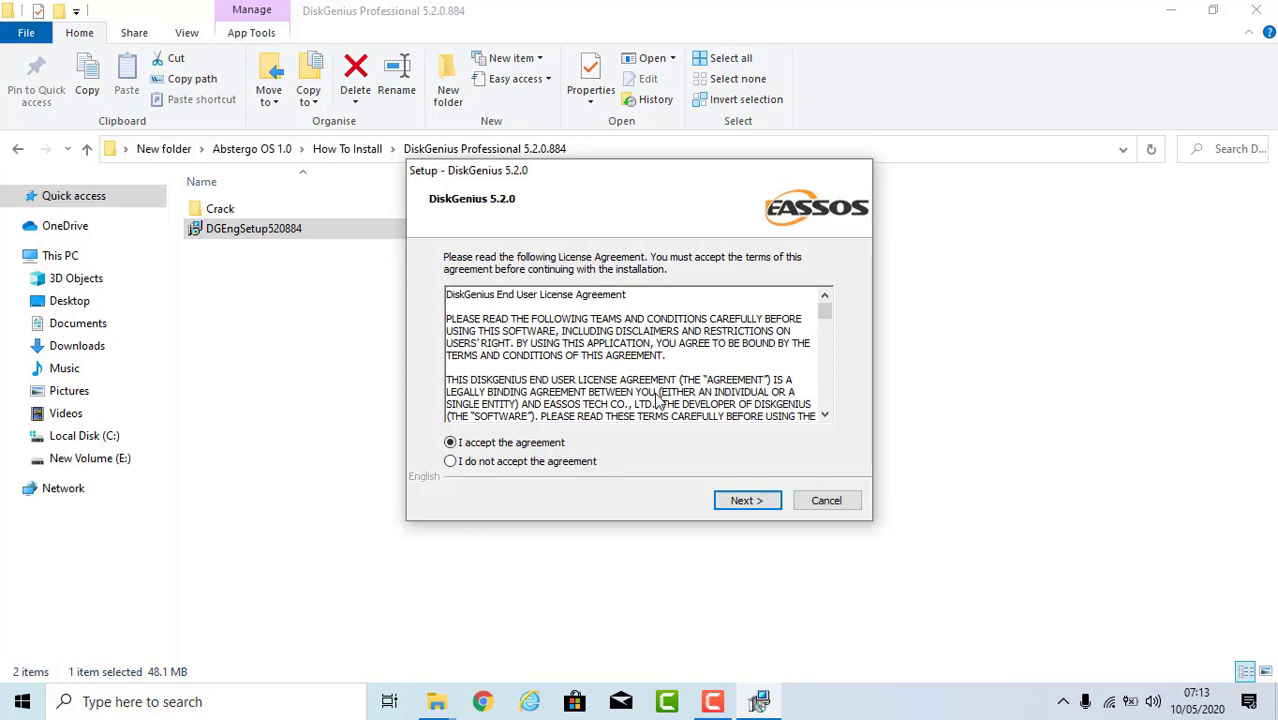
left_click(743, 506)
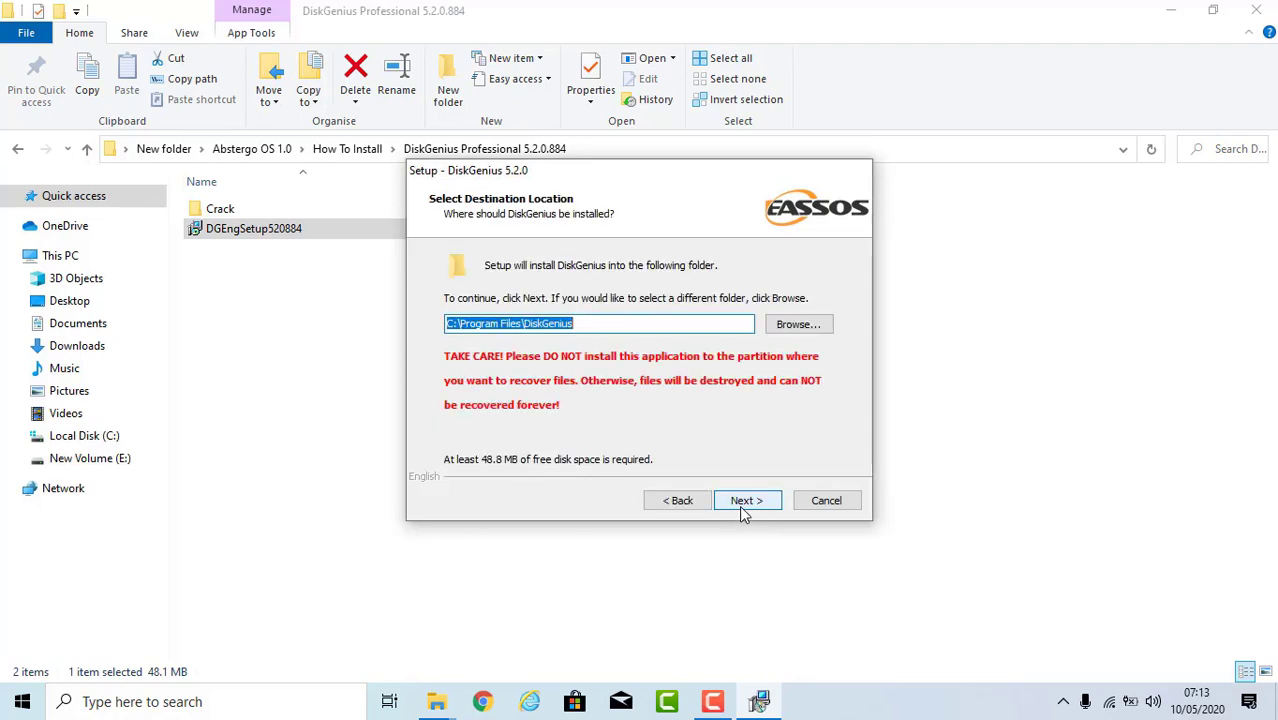
left_click(743, 503)
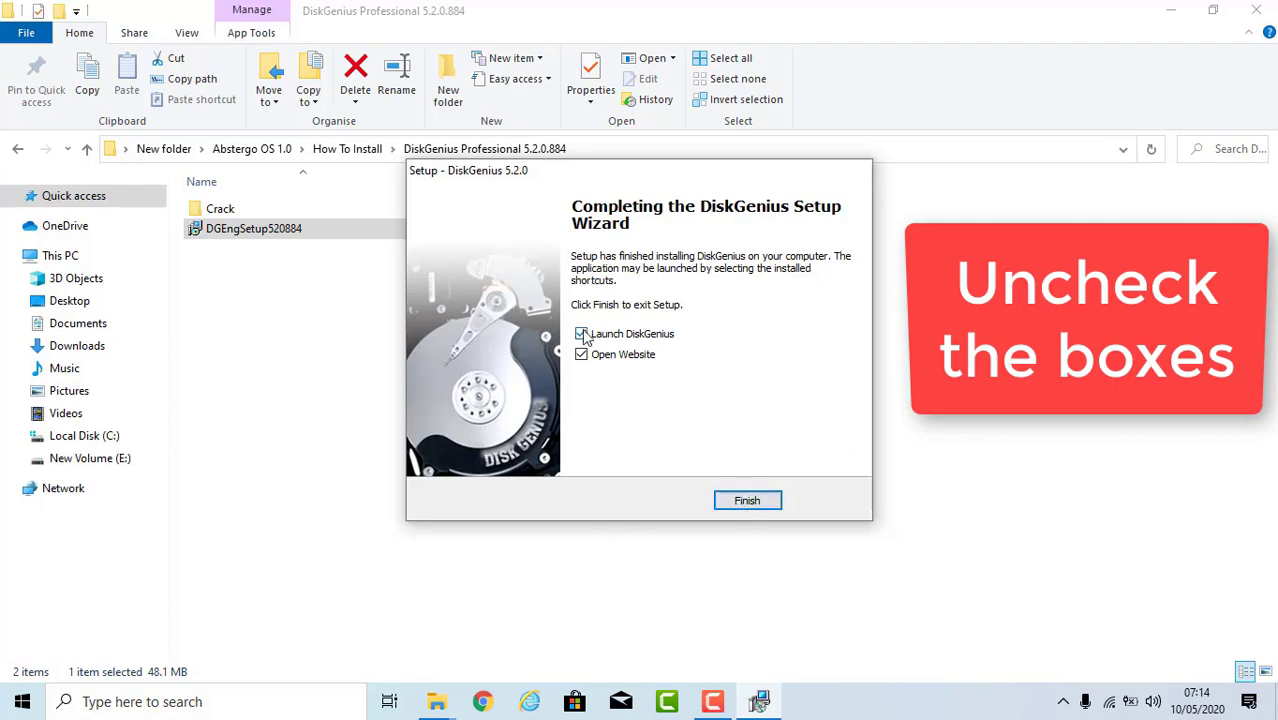
left_click(740, 501)
Step: Copy the DiskGen and Options files from the x64 subfolder of the Crack folder
double_click(228, 213)
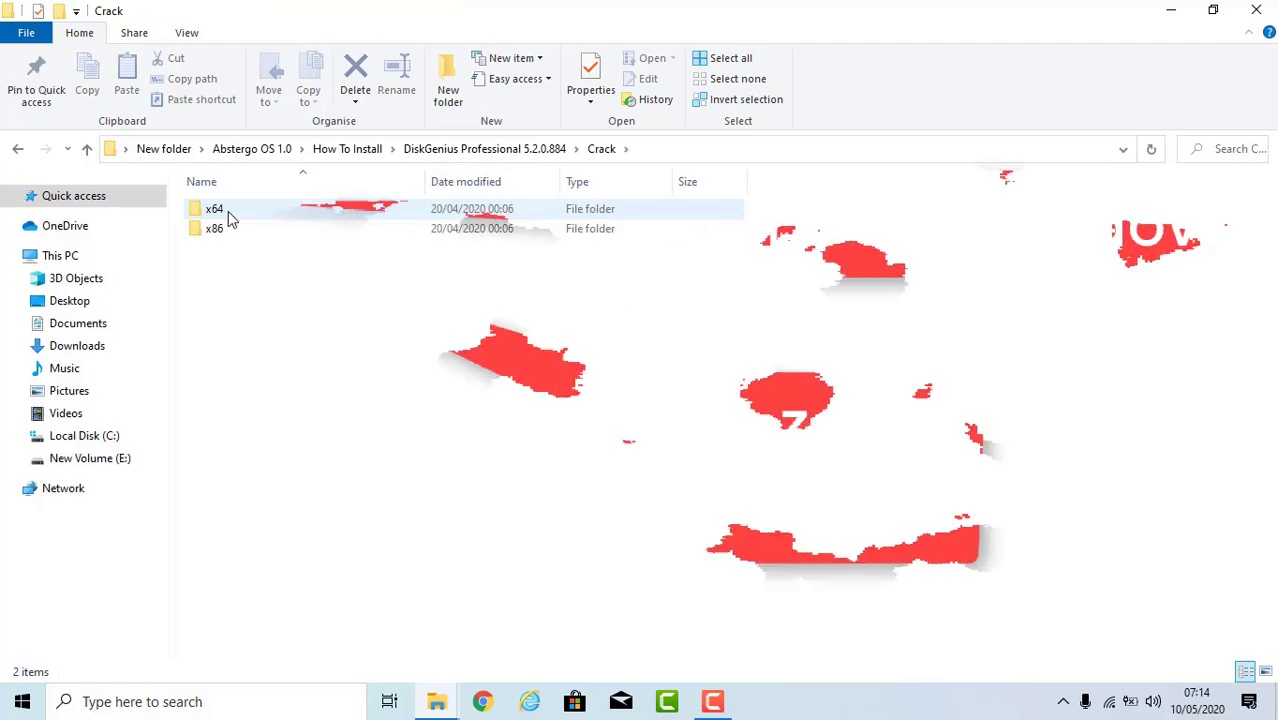
left_click(243, 212)
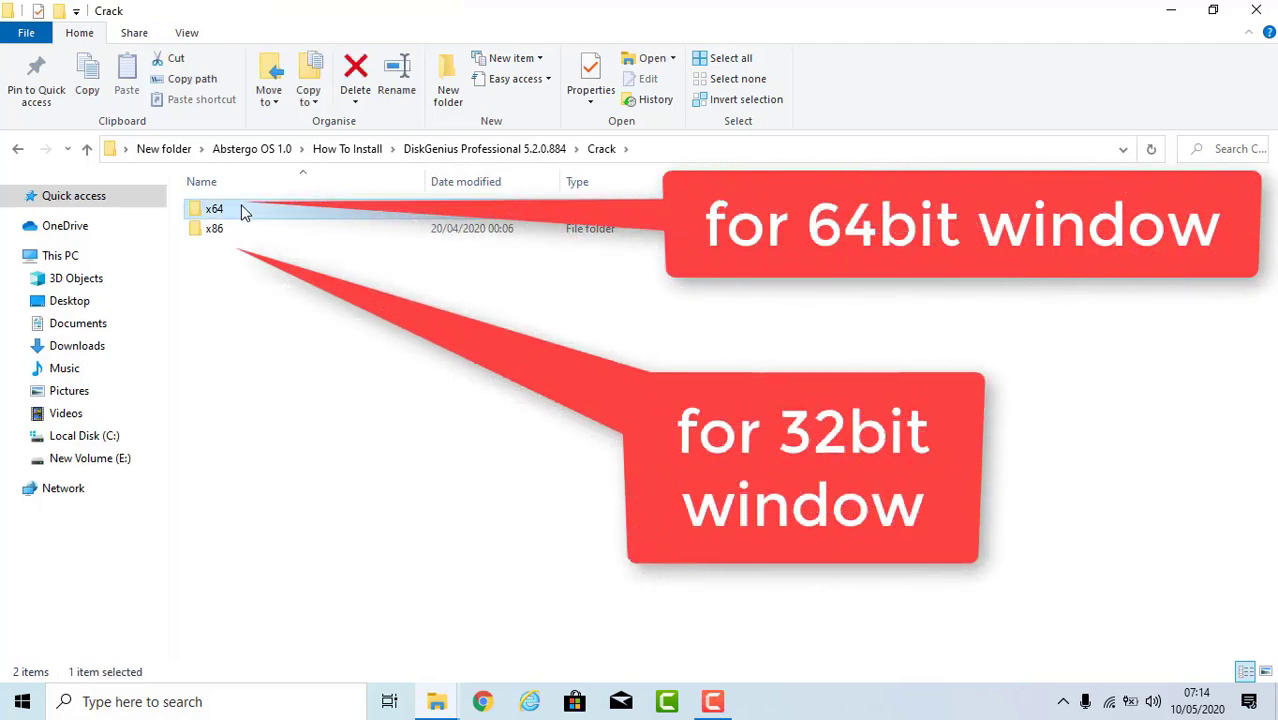
double_click(243, 212)
left_click(241, 243)
left_click(240, 205, "shift")
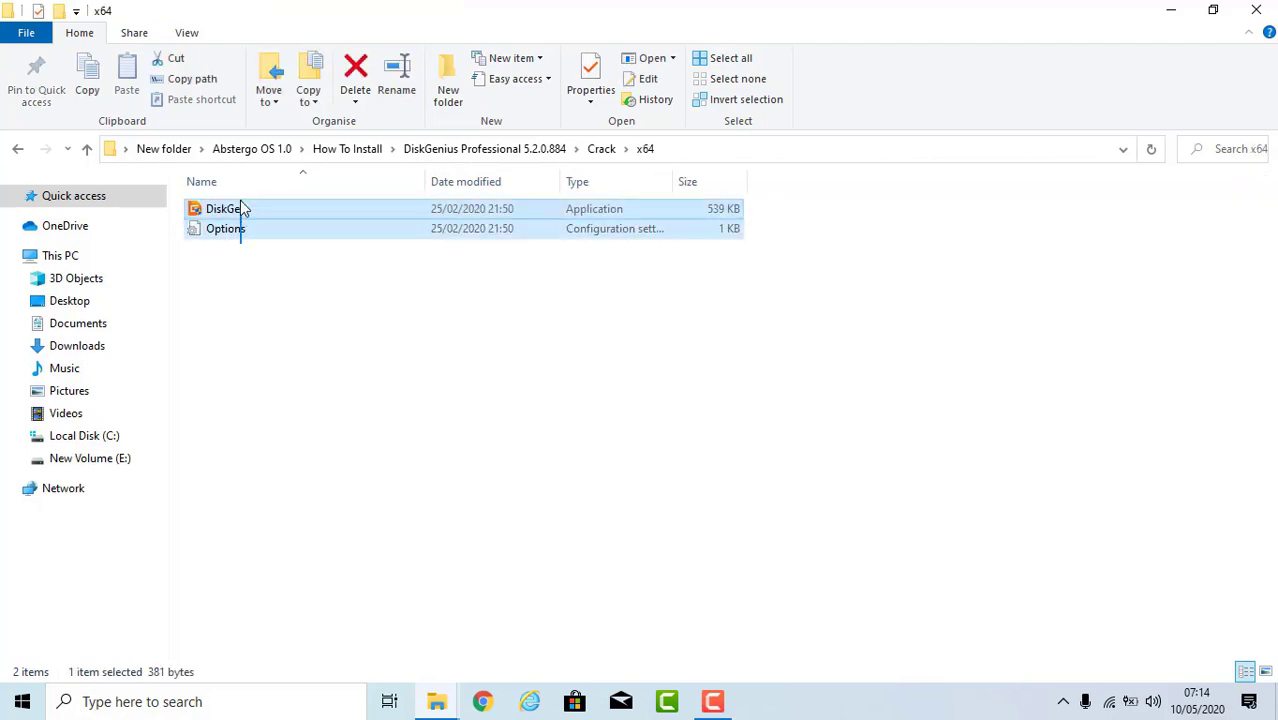
right_click(244, 210)
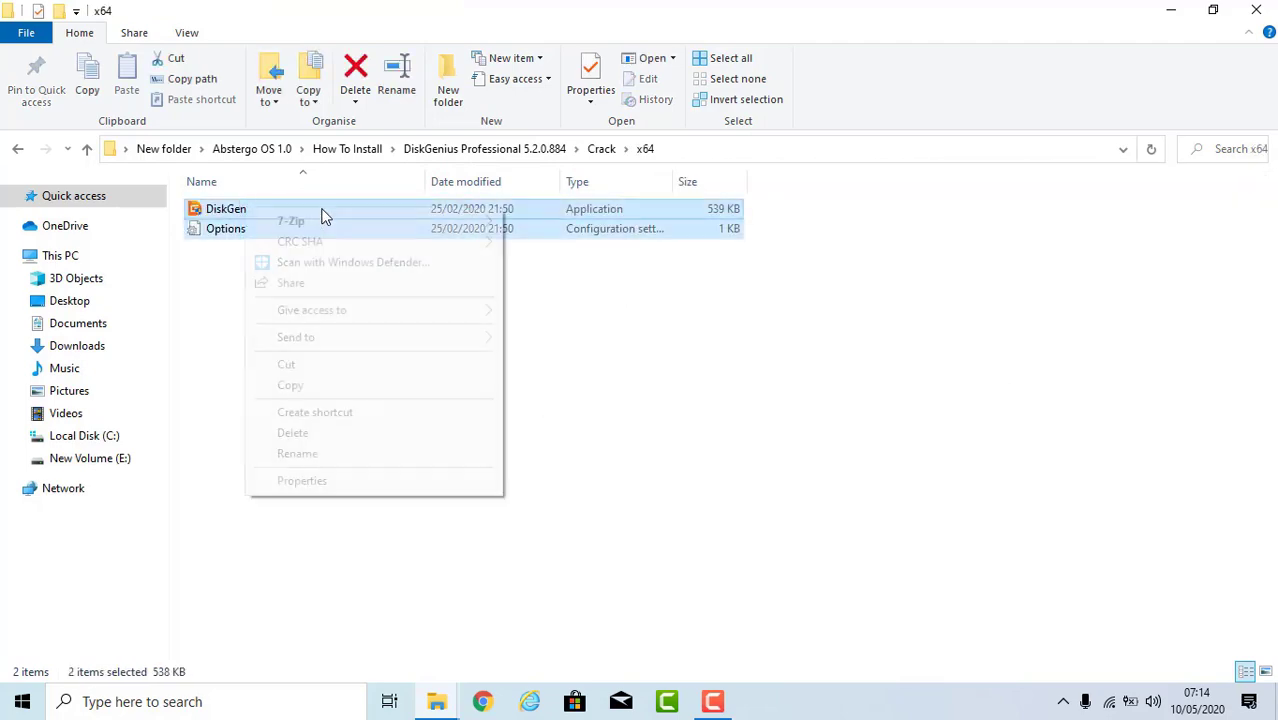
left_click(322, 387)
Step: Minimise the folder window, refresh the desktop and open the file location of the DiskGenius shortcut
left_click(1171, 10)
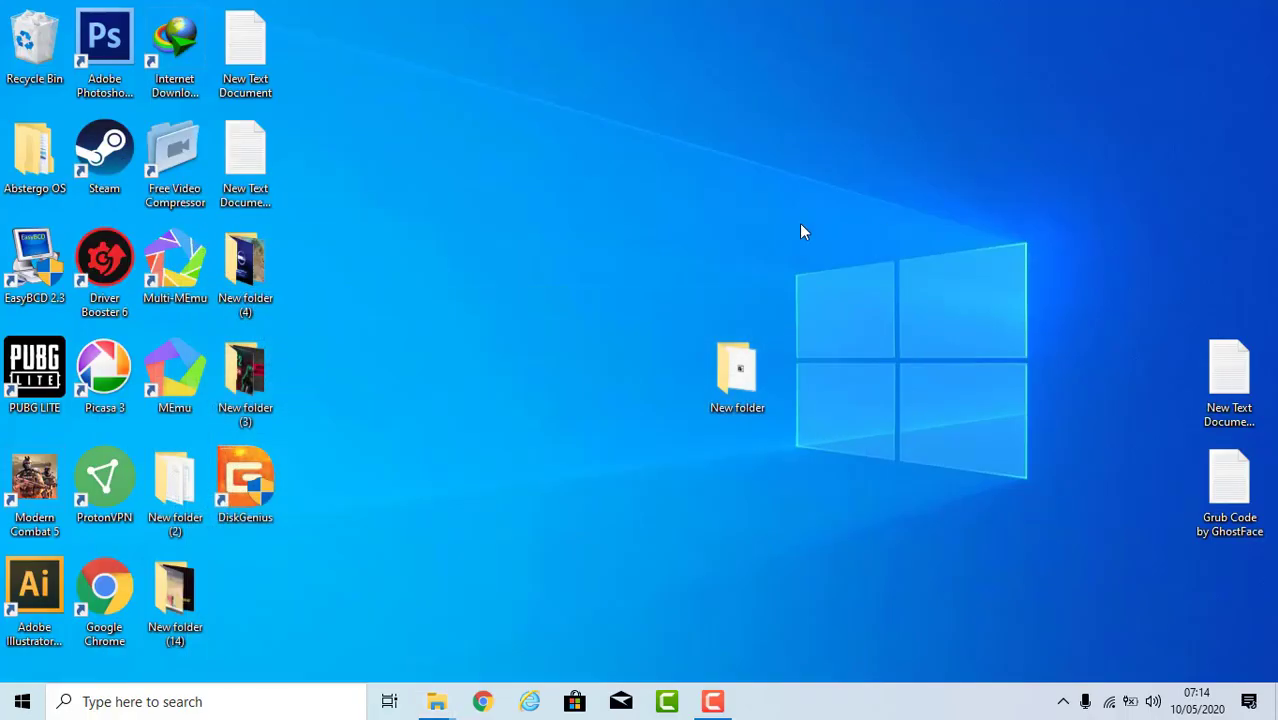
right_click(521, 359)
left_click(576, 414)
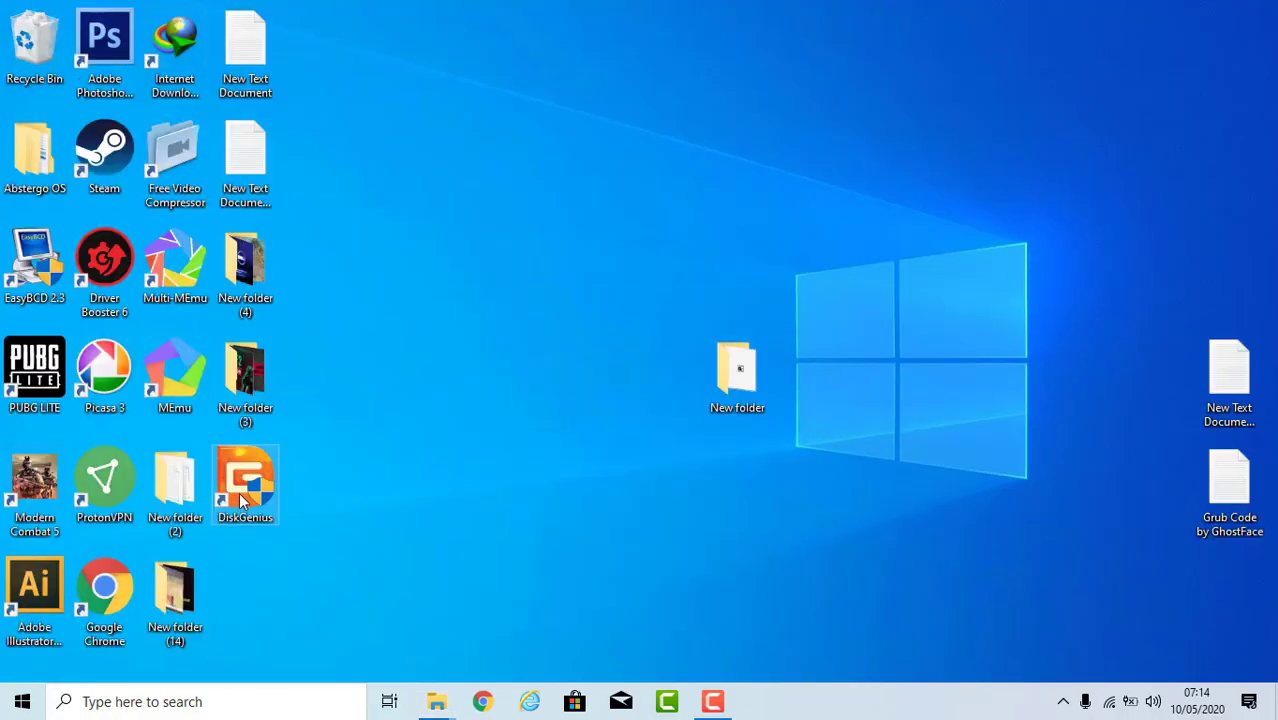
right_click(241, 497)
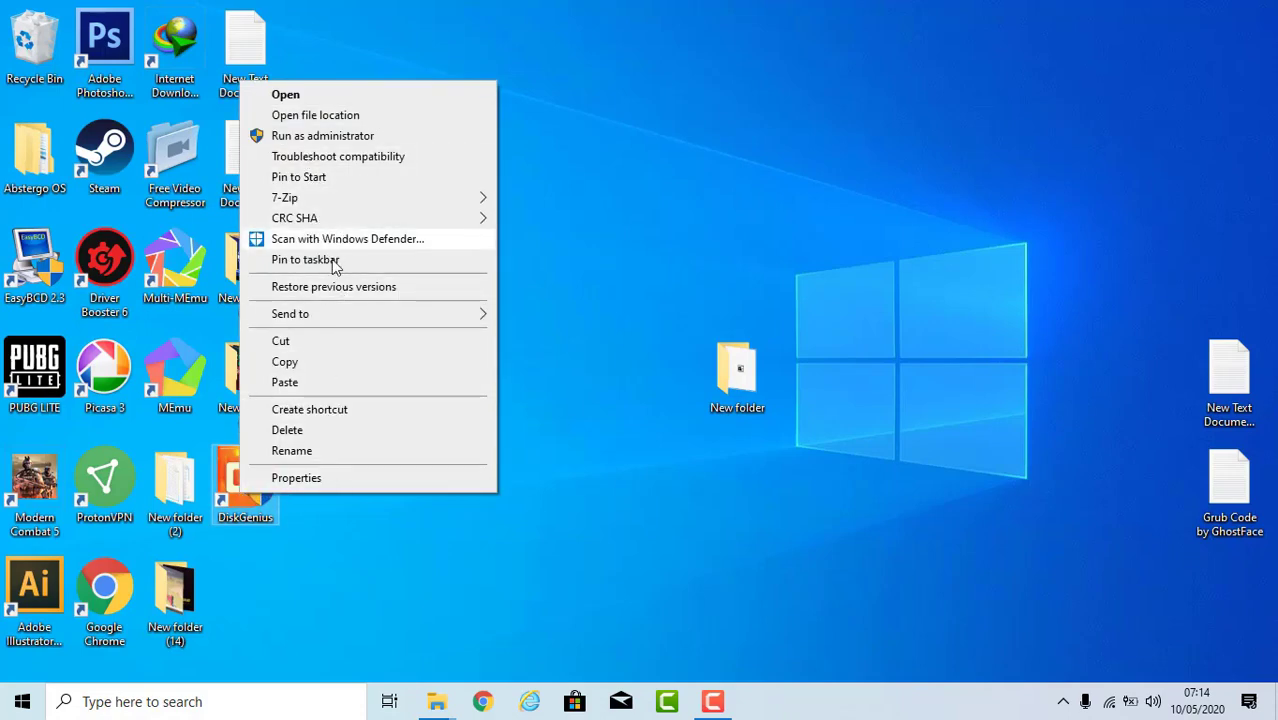
left_click(340, 117)
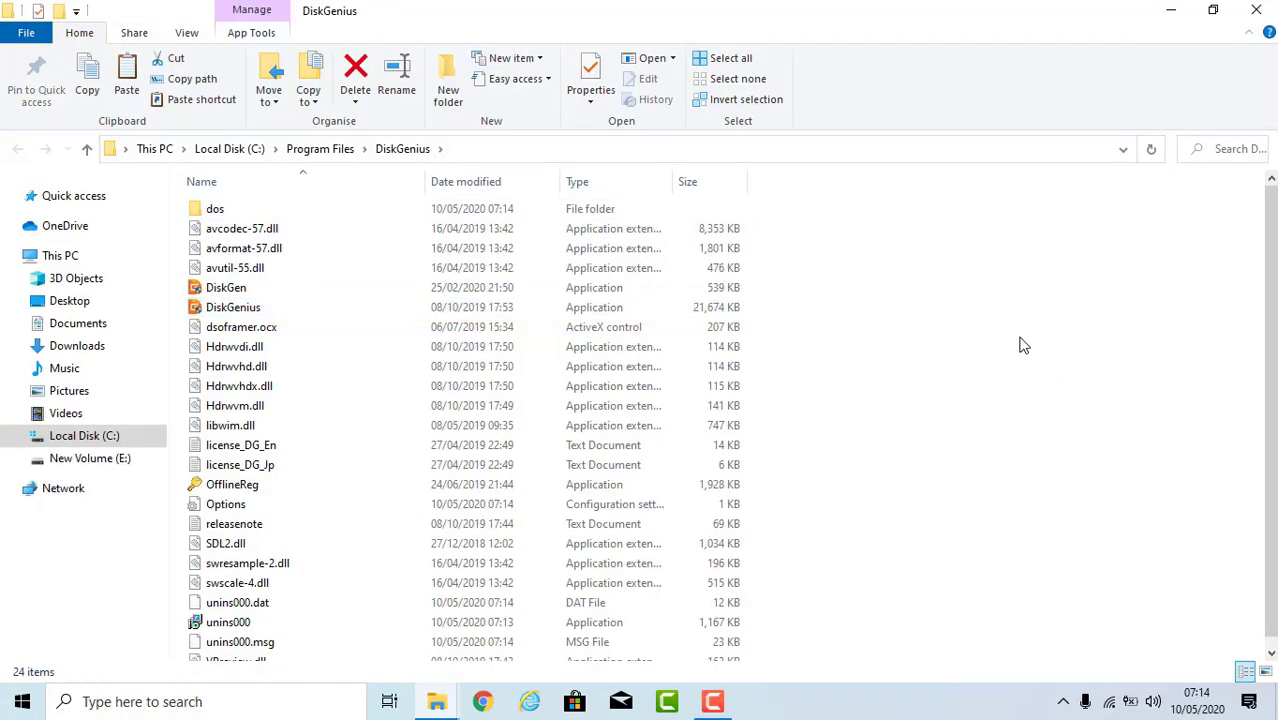
Step: Paste the two copied files into C:\Program Files\DiskGenius, replacing the files with the same names
right_click(970, 296)
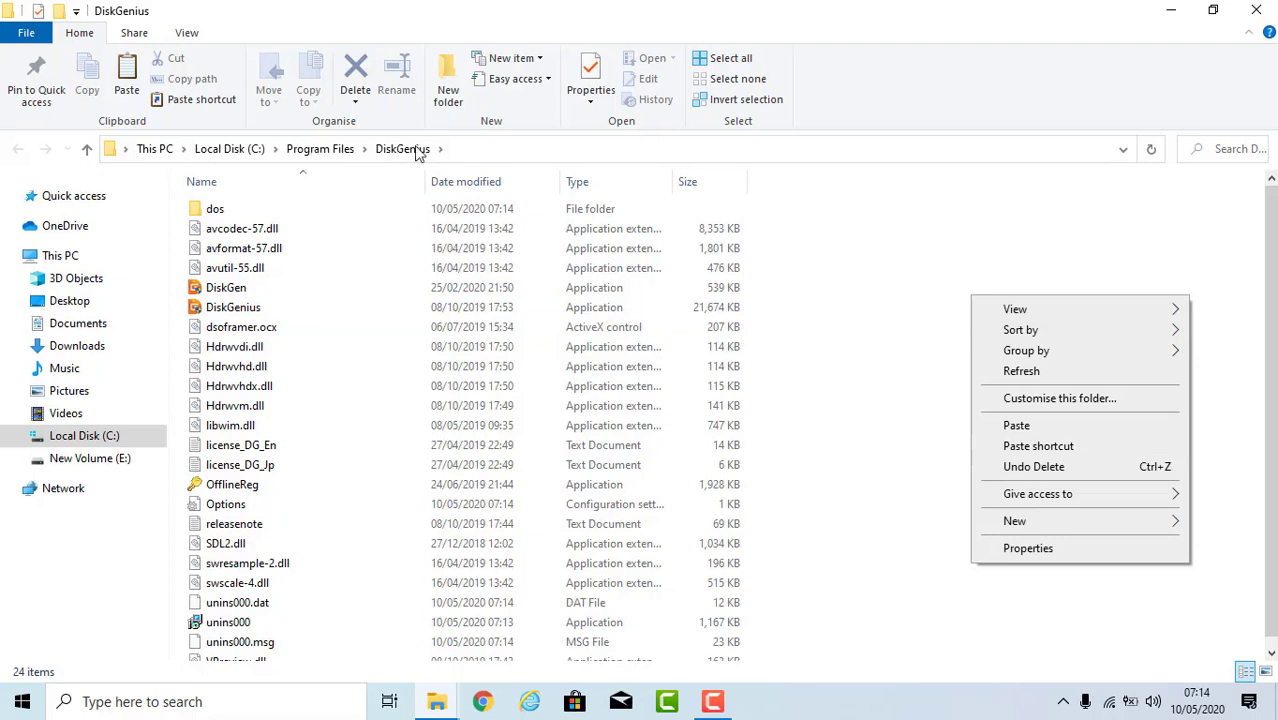
left_click(1018, 425)
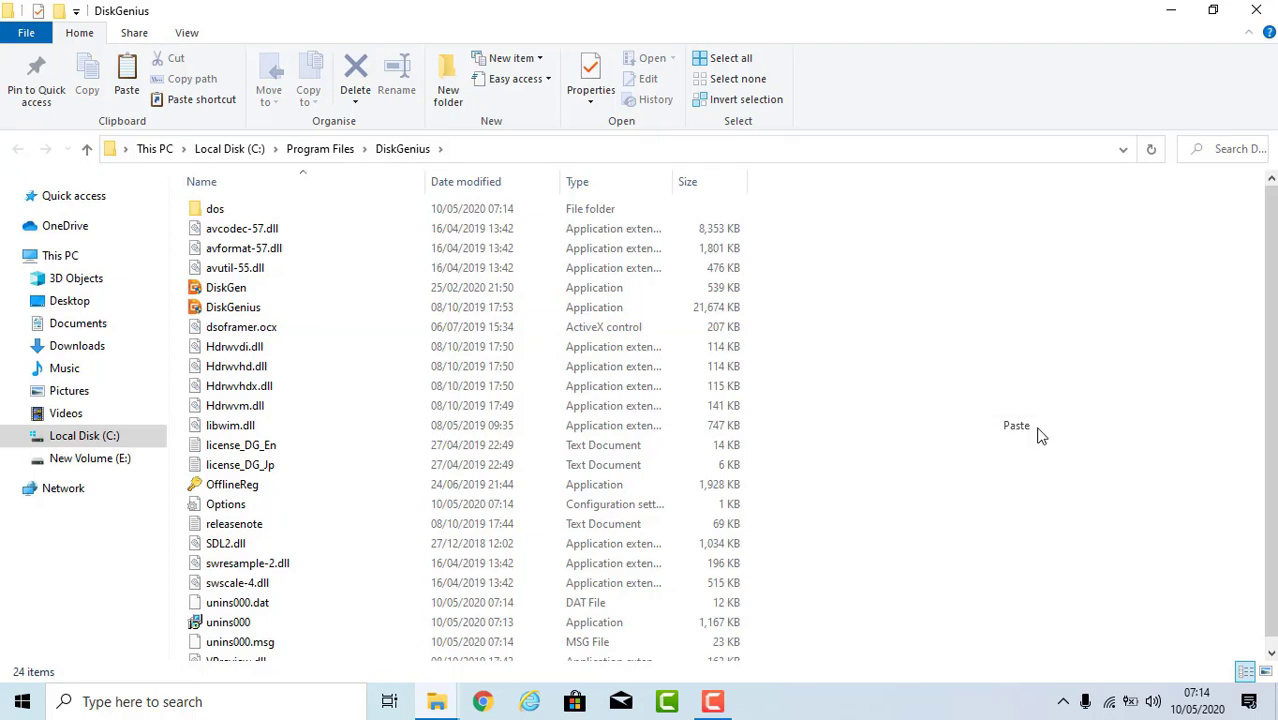
left_click(704, 210)
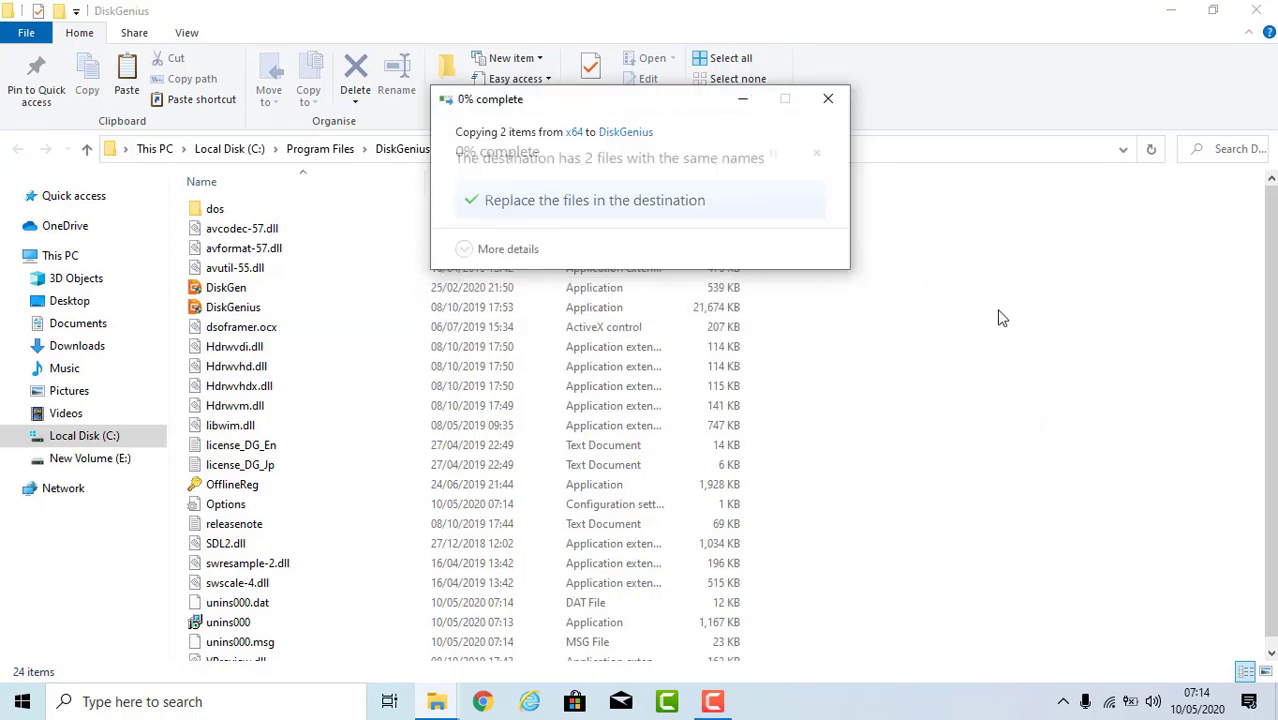
left_click(588, 260)
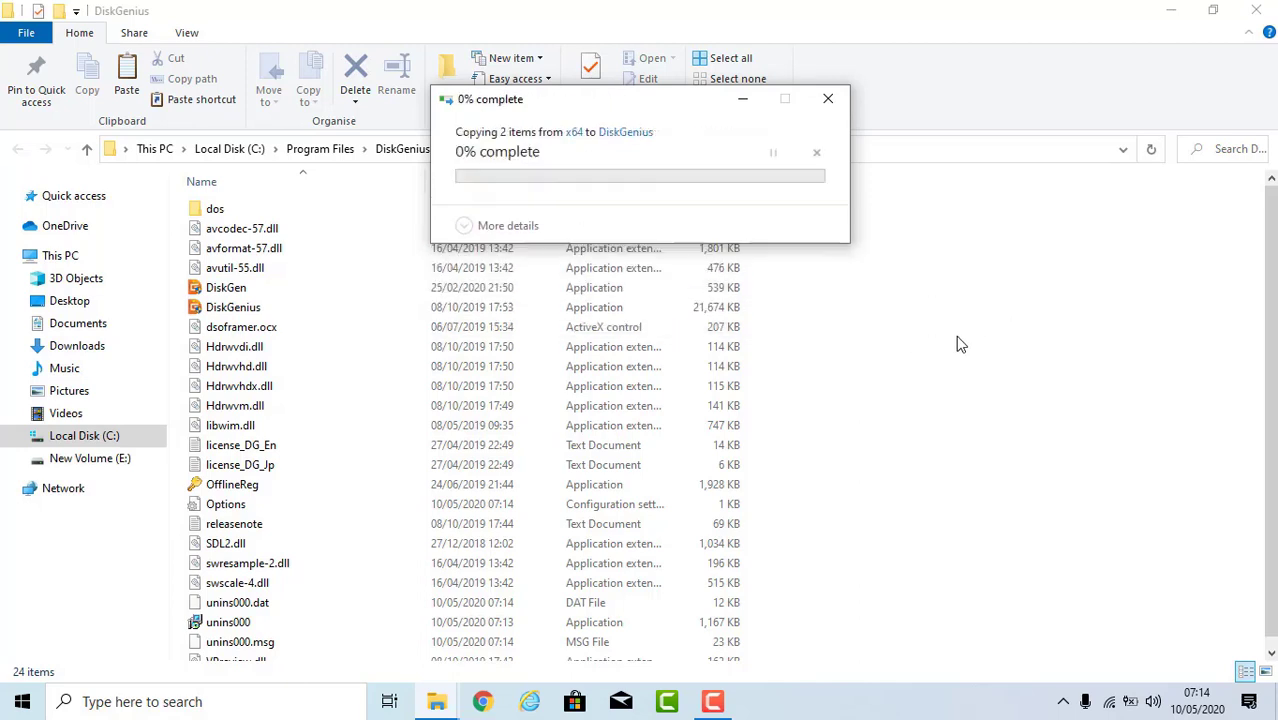
left_click(824, 277)
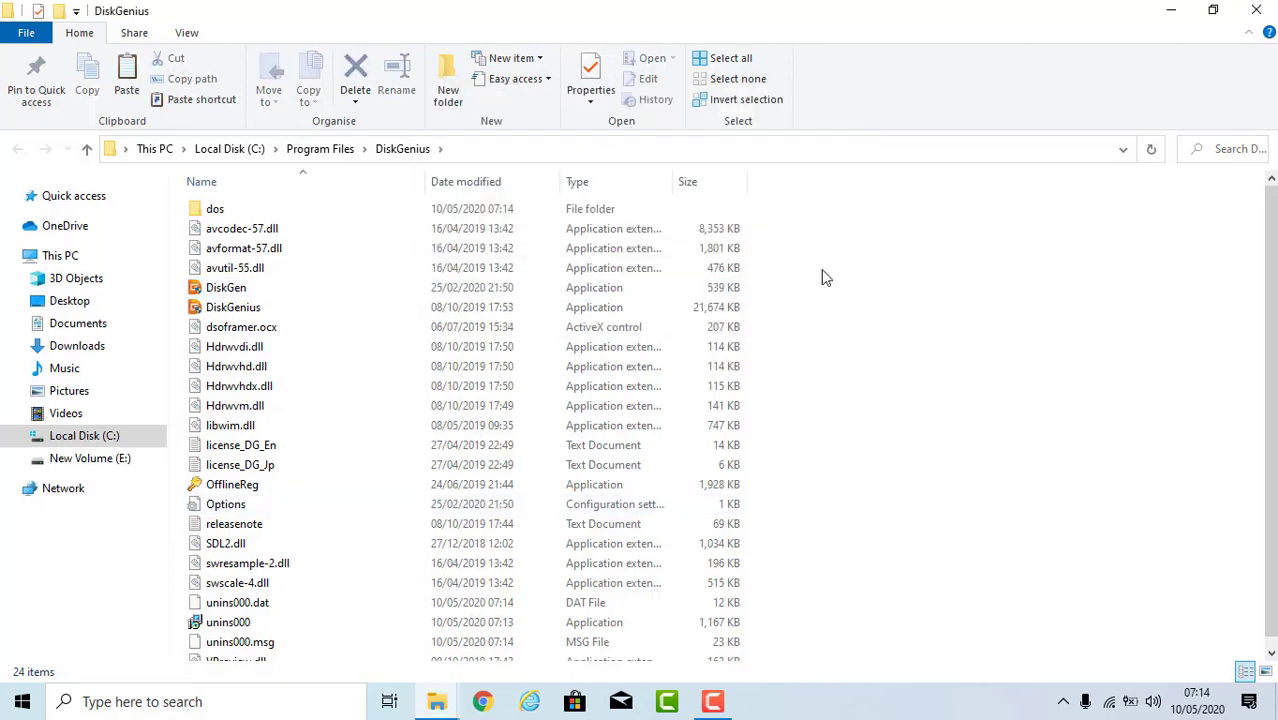
Step: Close the DiskGenius and x64 folder windows and refresh the desktop
left_click(1256, 10)
right_click(745, 210)
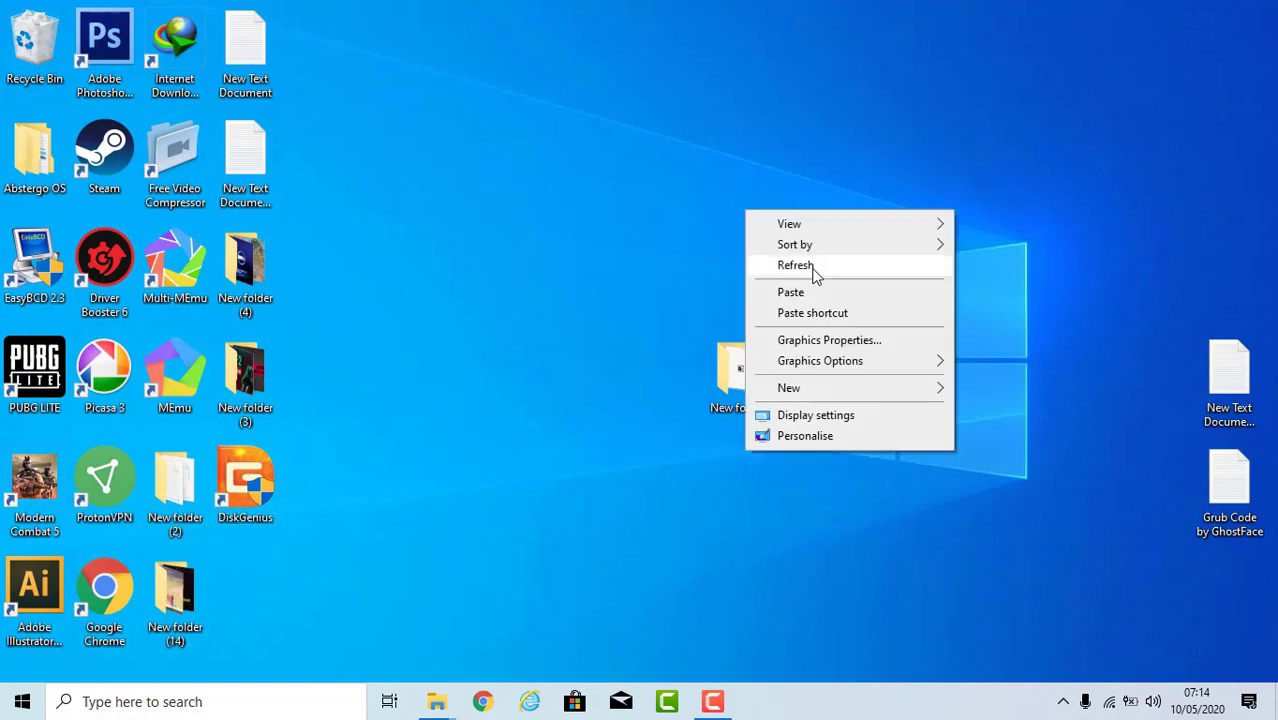
left_click(814, 266)
mouse_move(437, 700)
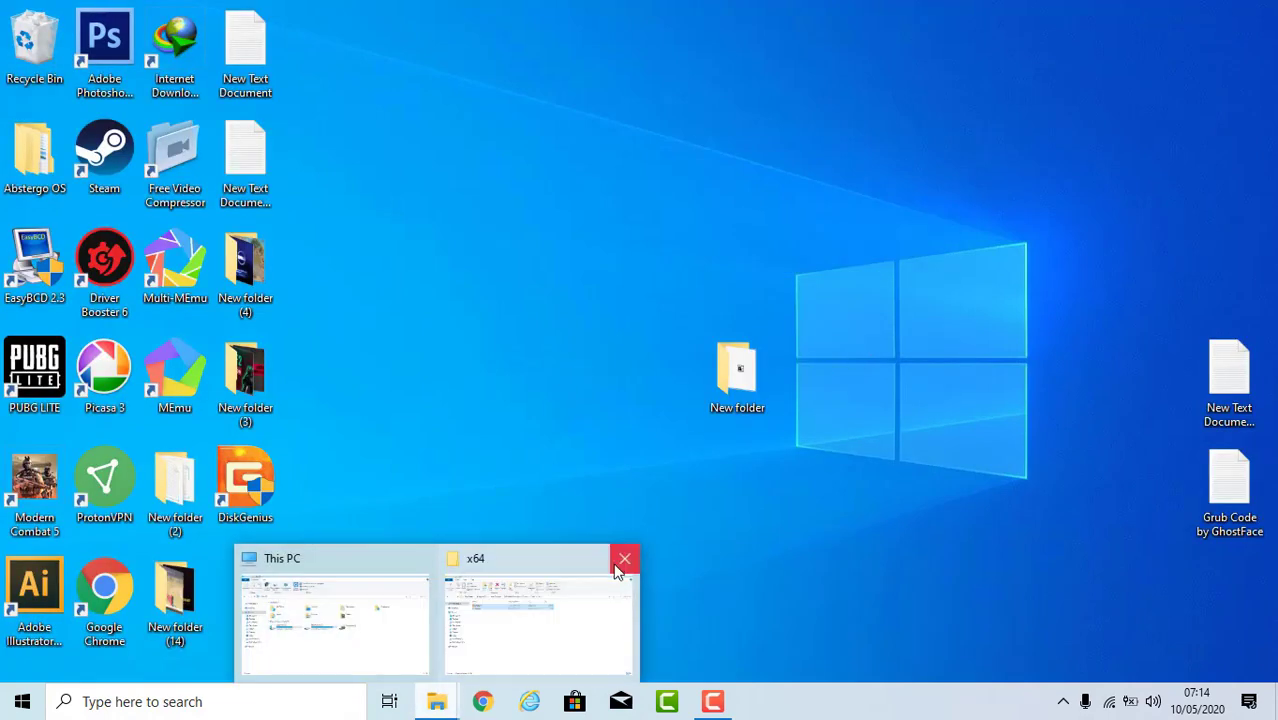
left_click(619, 557)
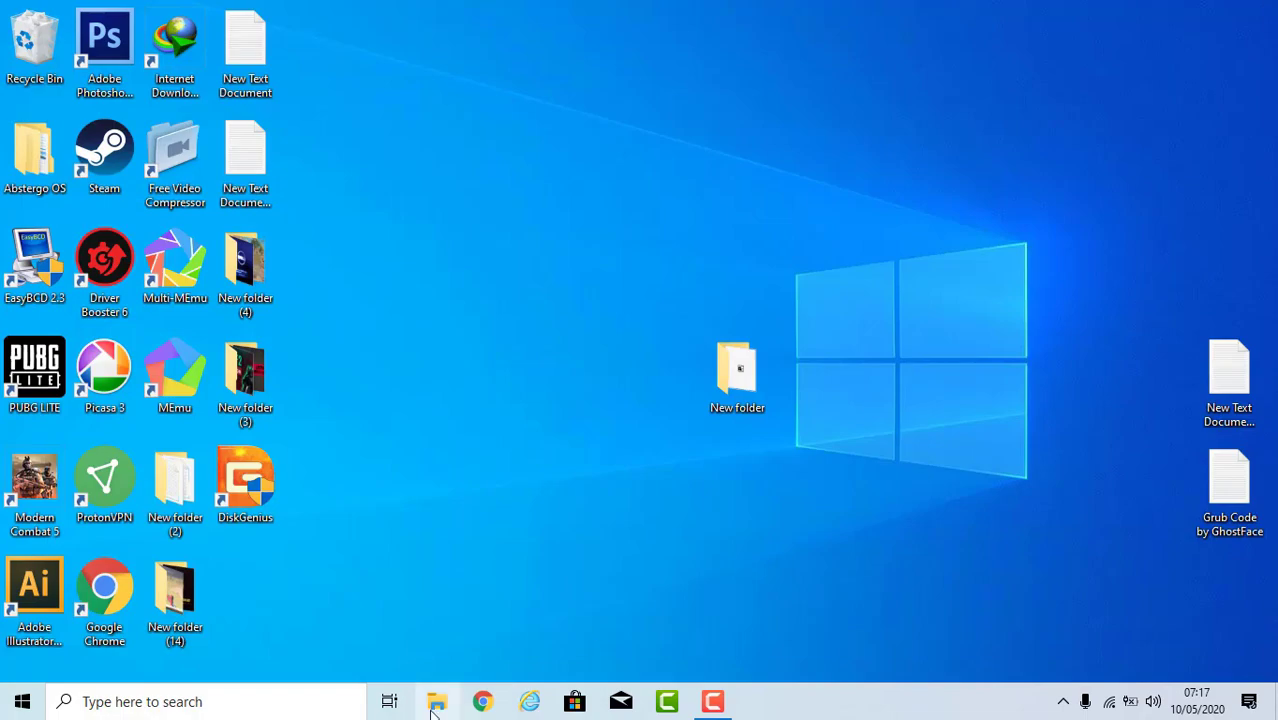
Step: Open This PC in File Explorer and select the New Volume (E:) drive
left_click(436, 704)
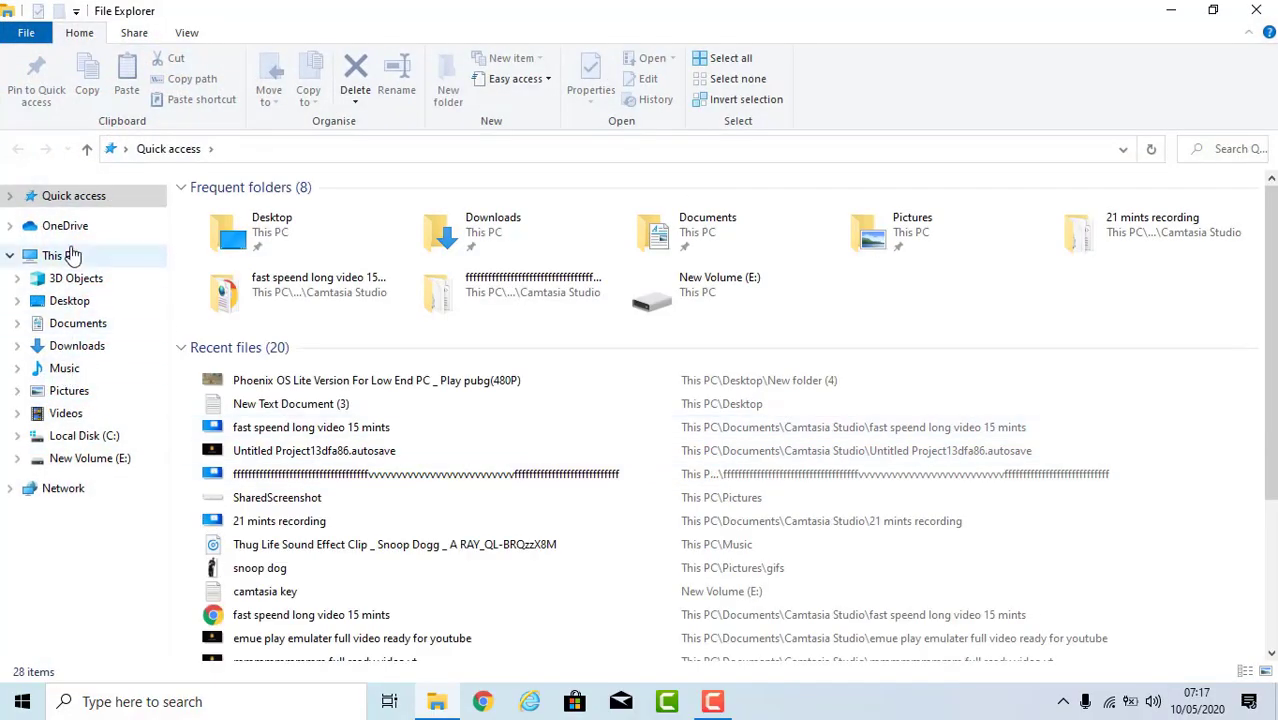
left_click(72, 256)
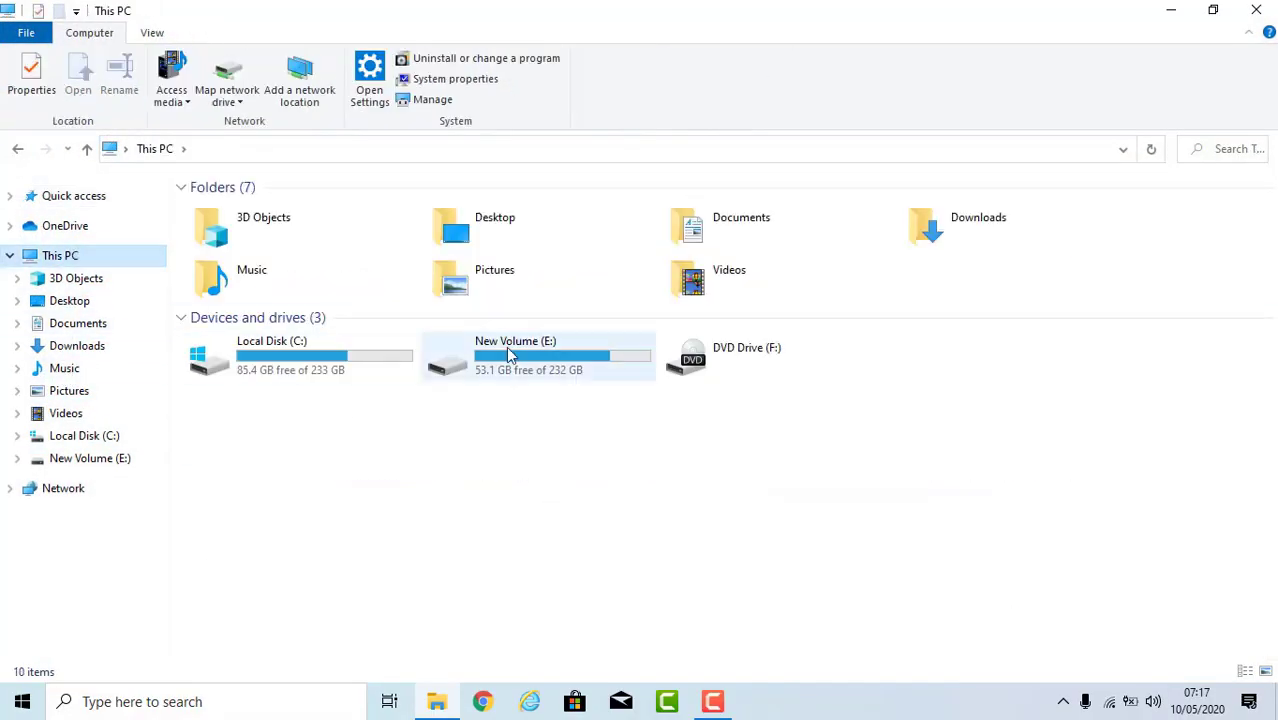
left_click(510, 355)
Step: Open Computer Management through the Manage option of This PC
right_click(52, 257)
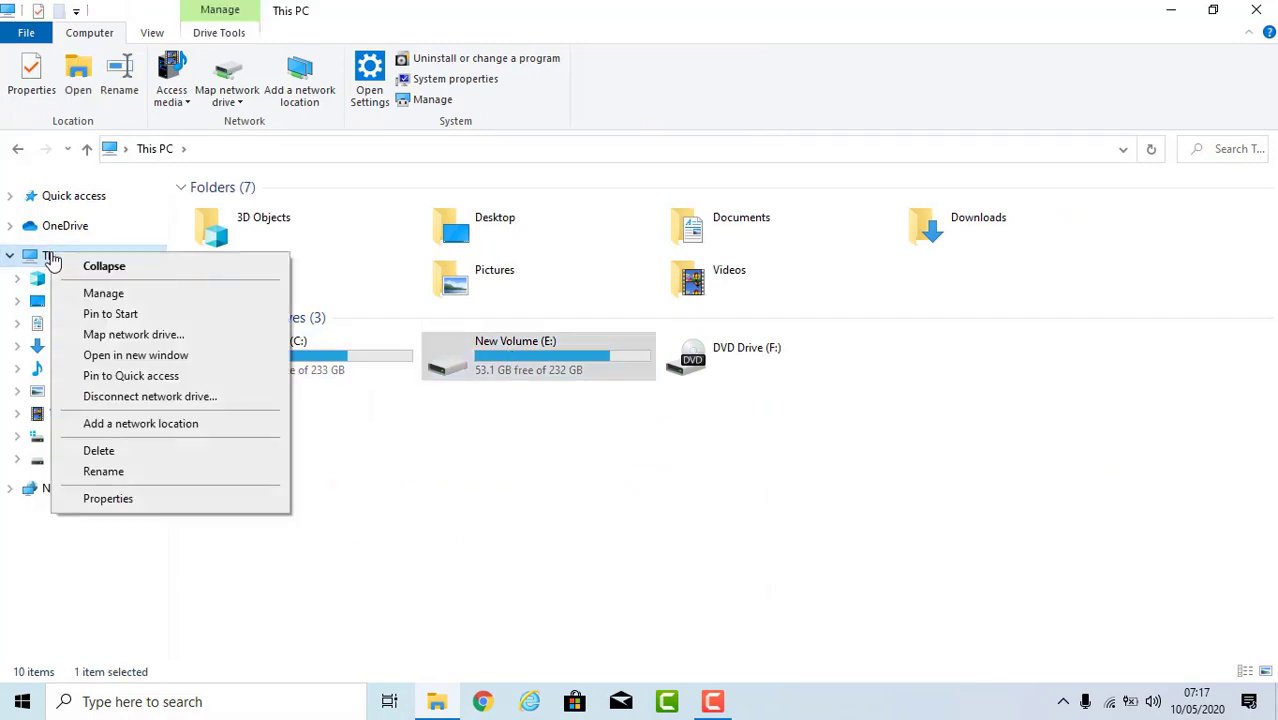
key("Escape")
right_click(84, 248)
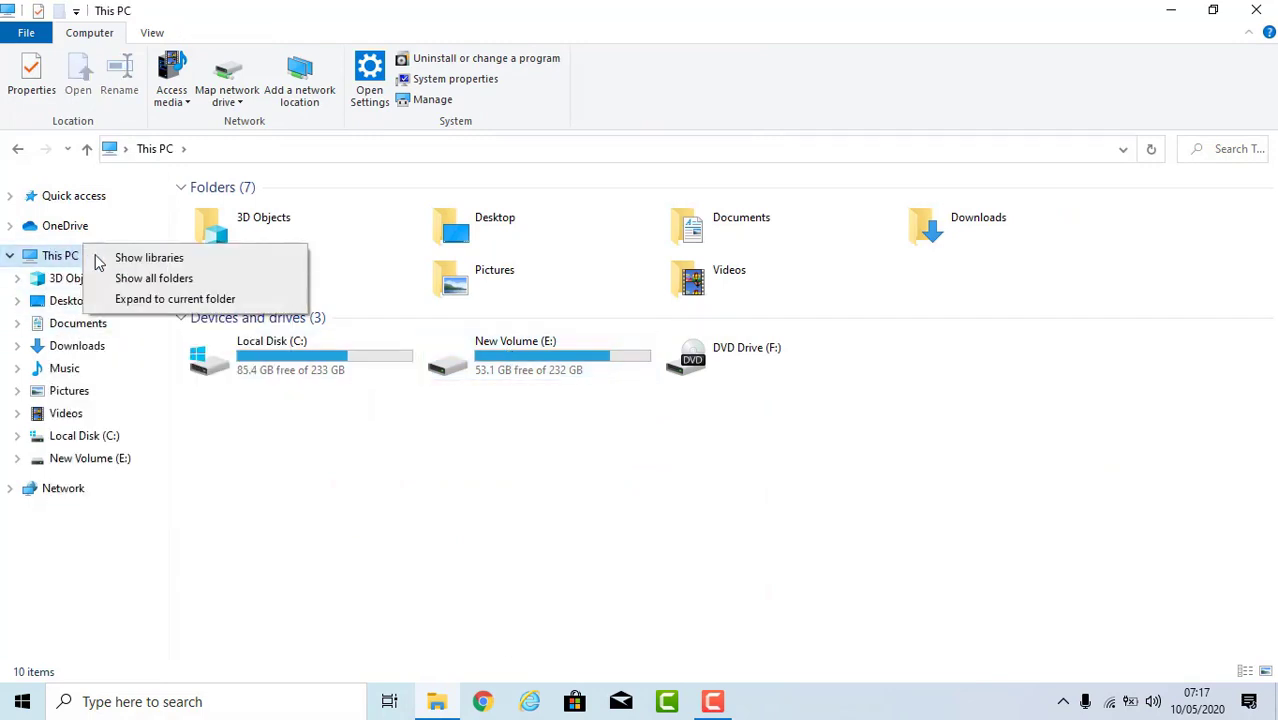
right_click(55, 258)
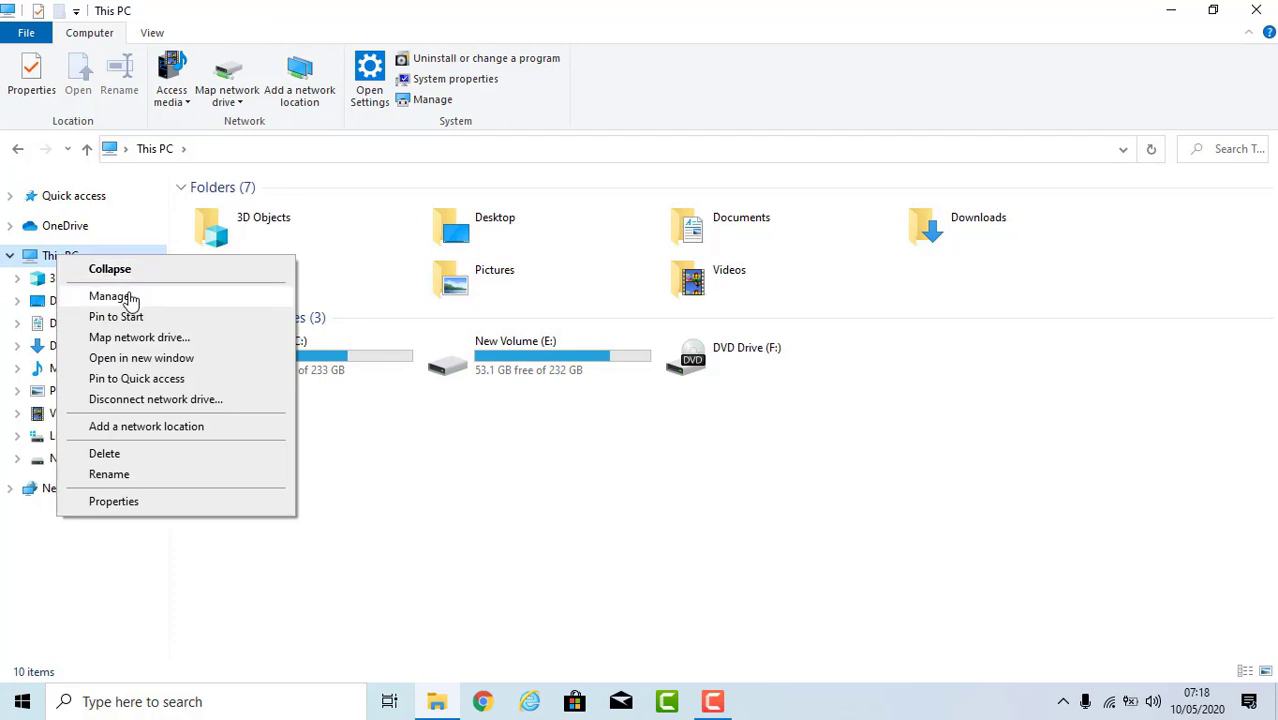
key("Escape")
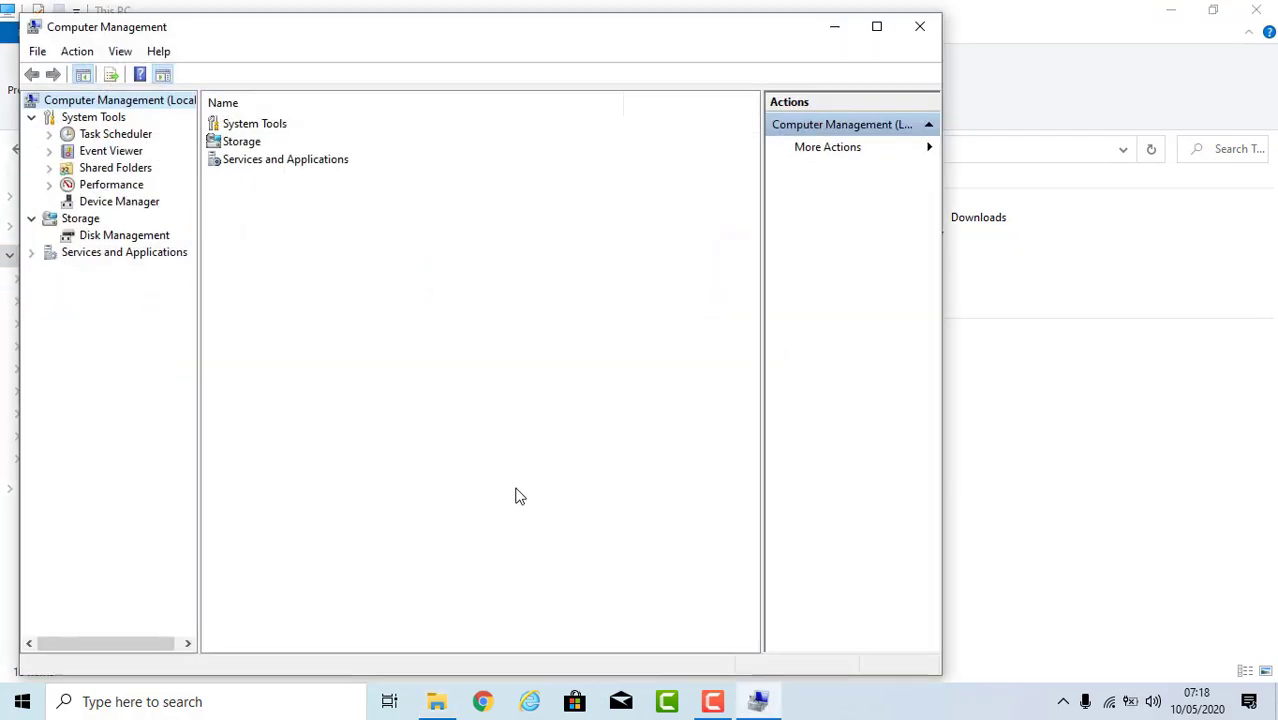
Step: Shrink the New Volume (E:) partition by 20000 MB in Disk Management
left_click(111, 238)
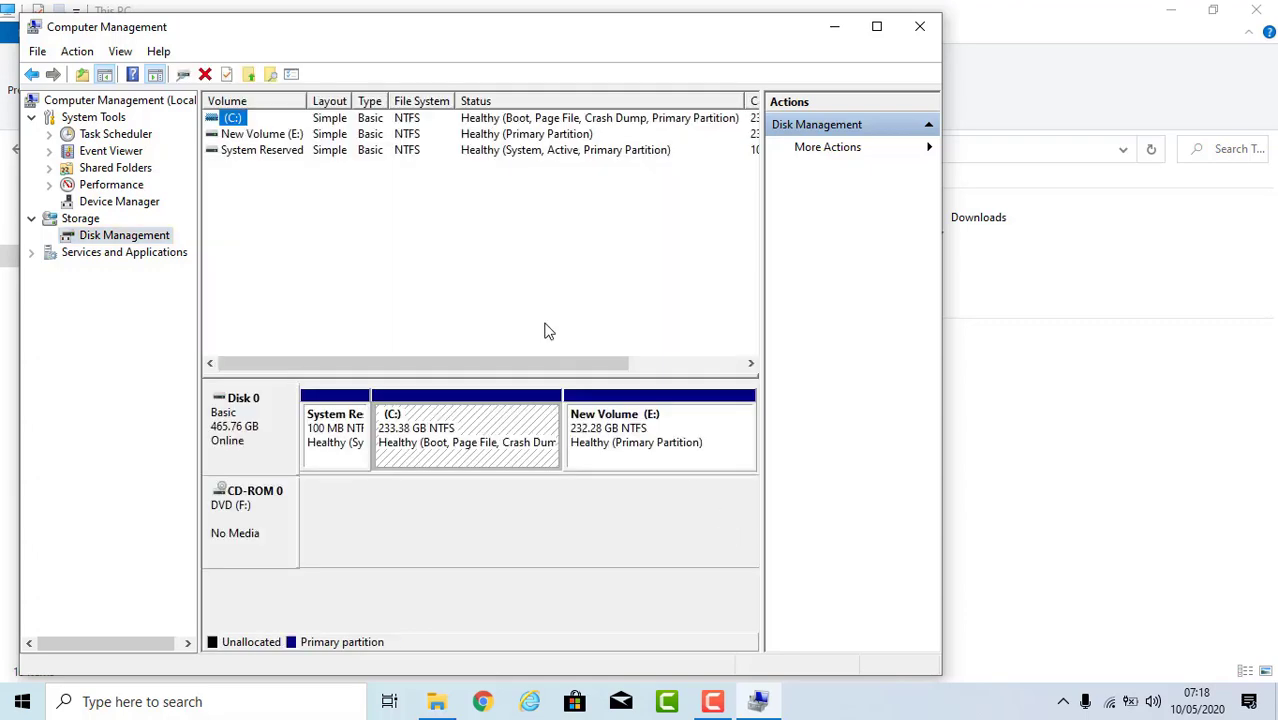
left_click(712, 703)
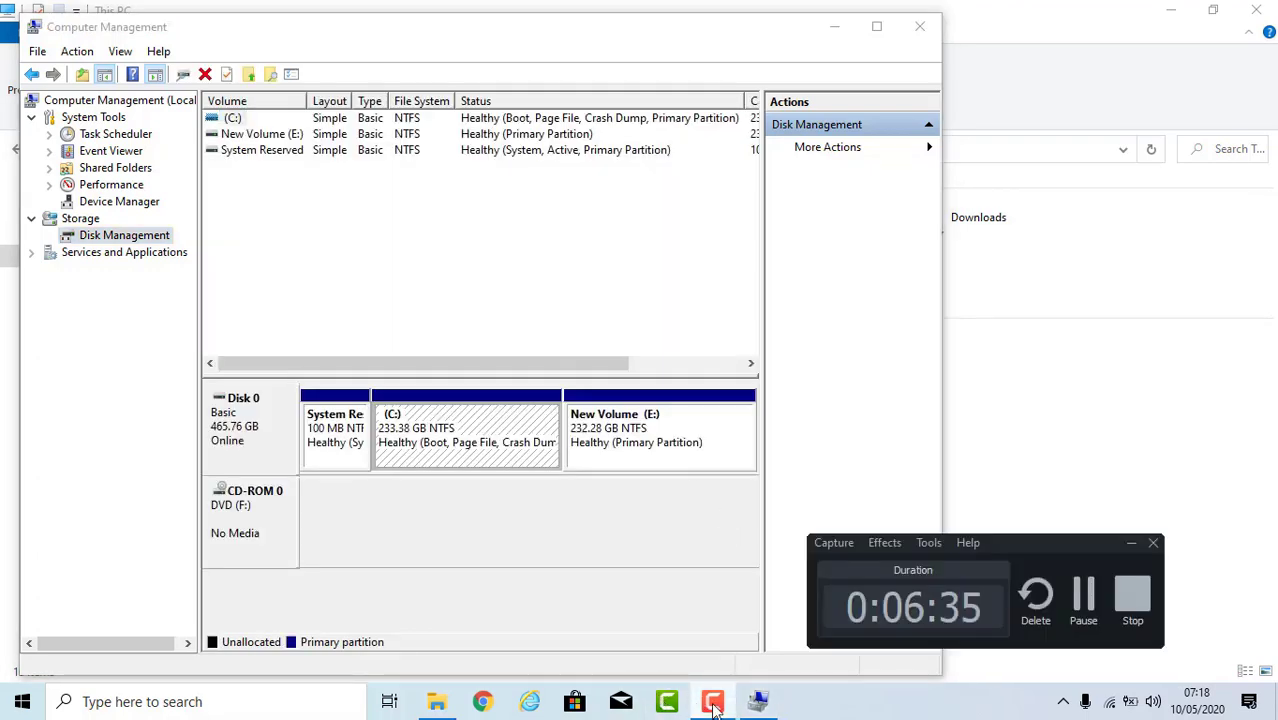
left_click(712, 703)
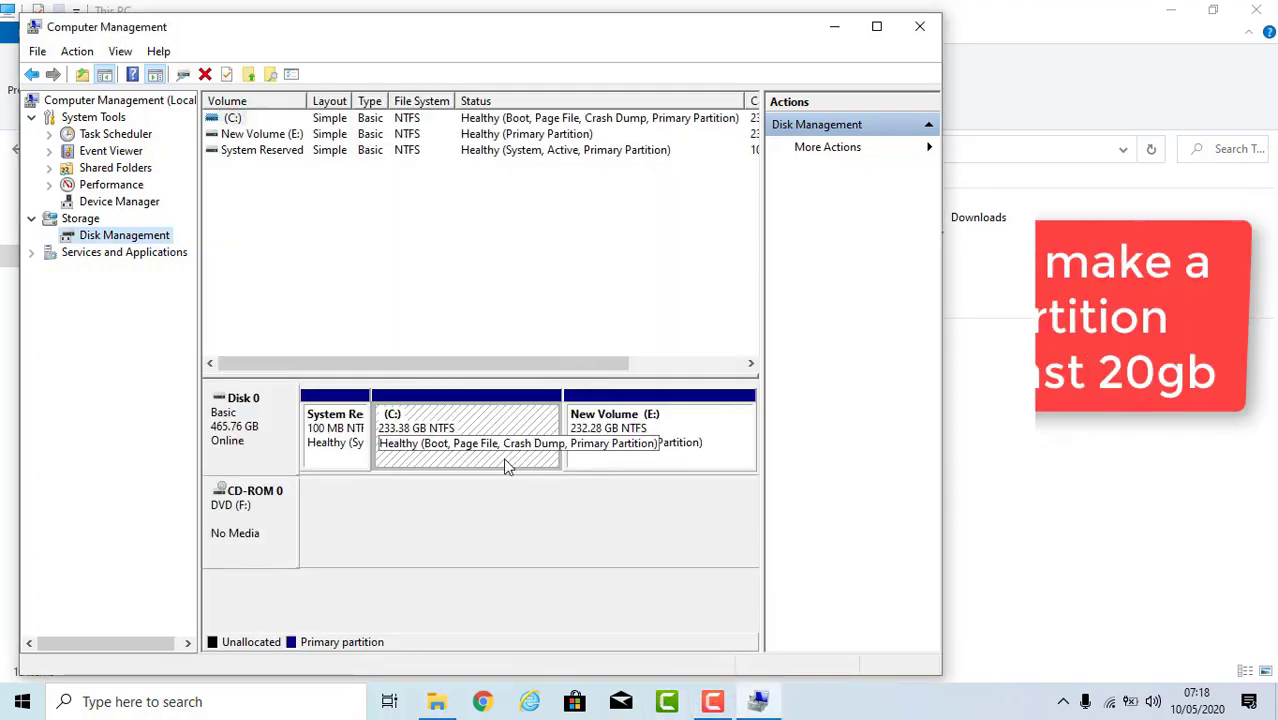
left_click(645, 455)
right_click(645, 455)
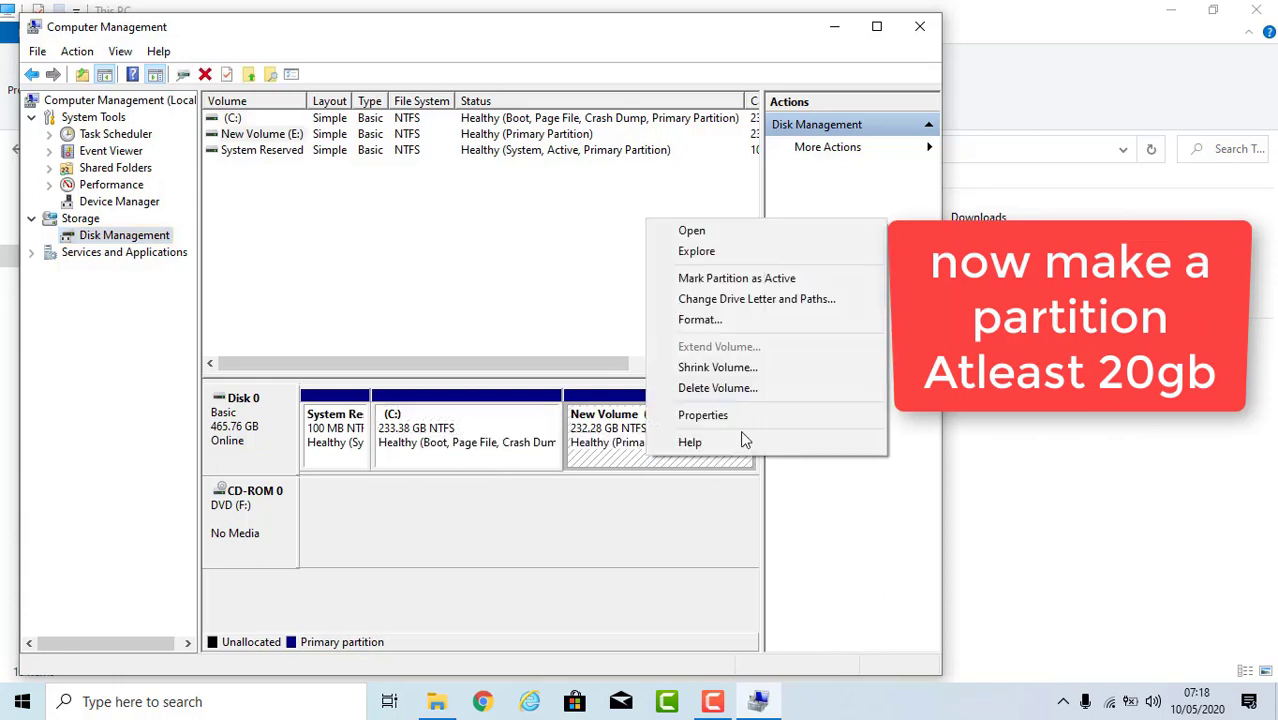
left_click(744, 372)
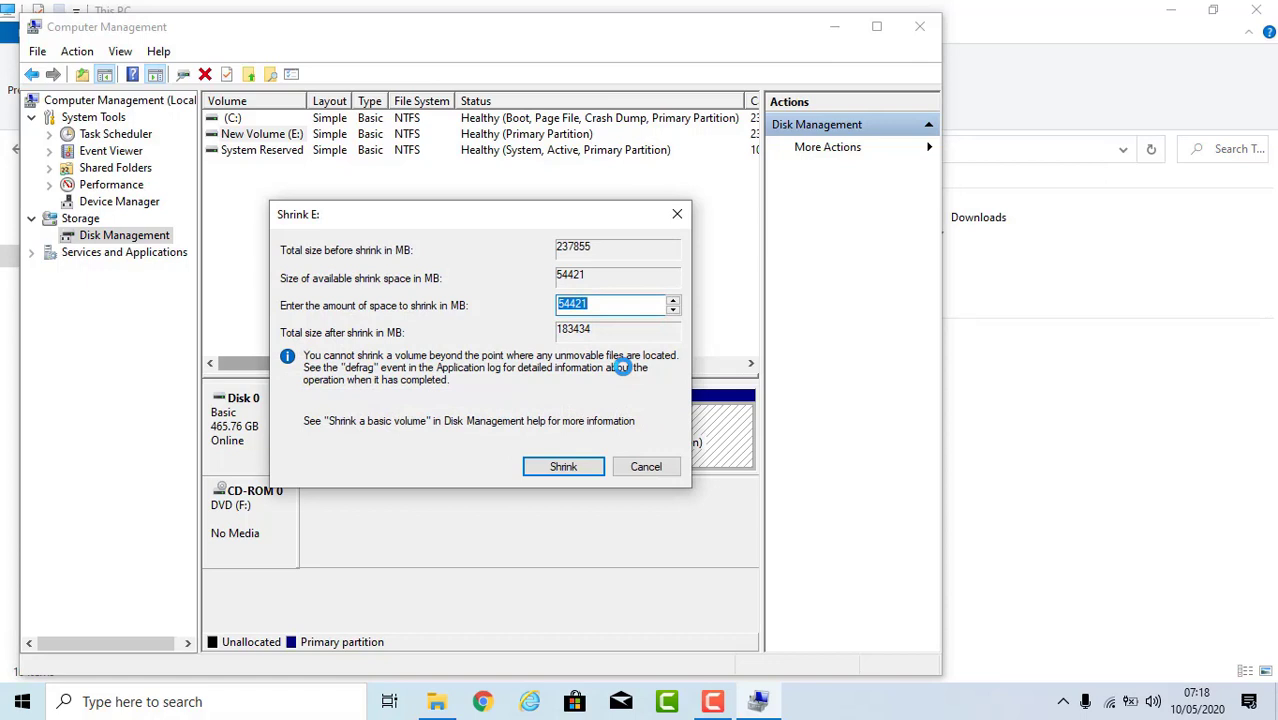
key("BackSpace")
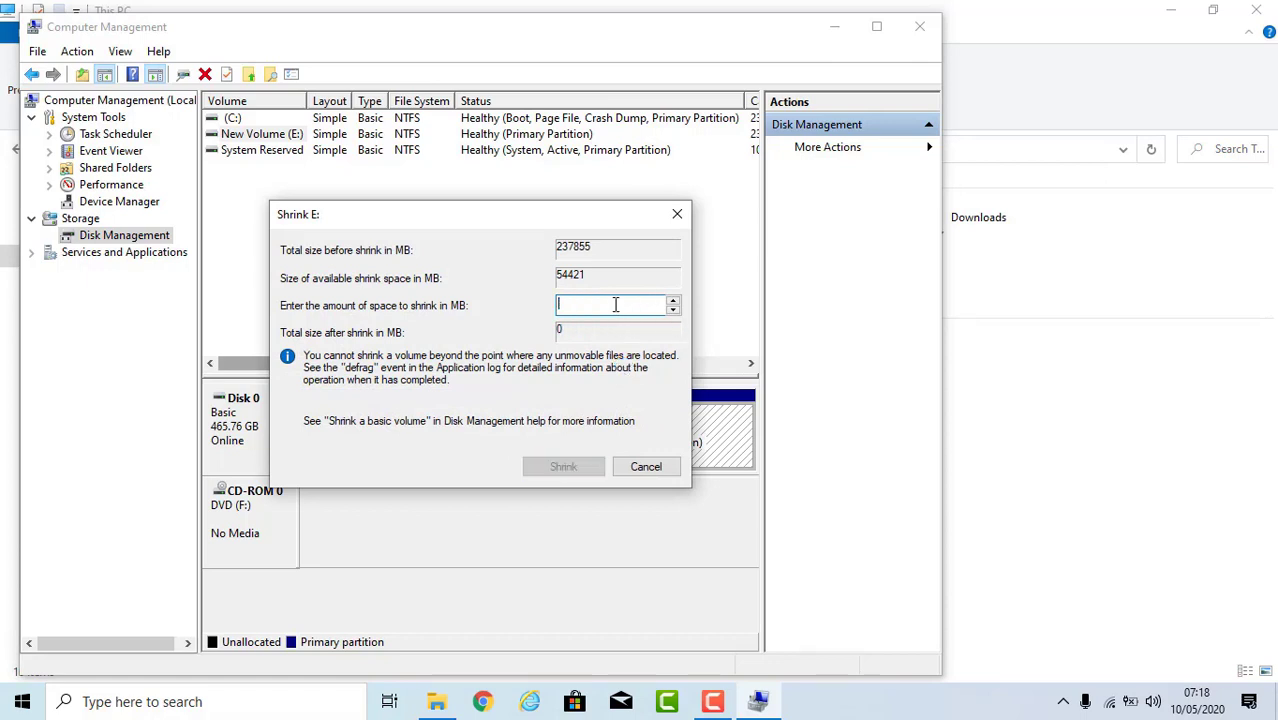
type("20000")
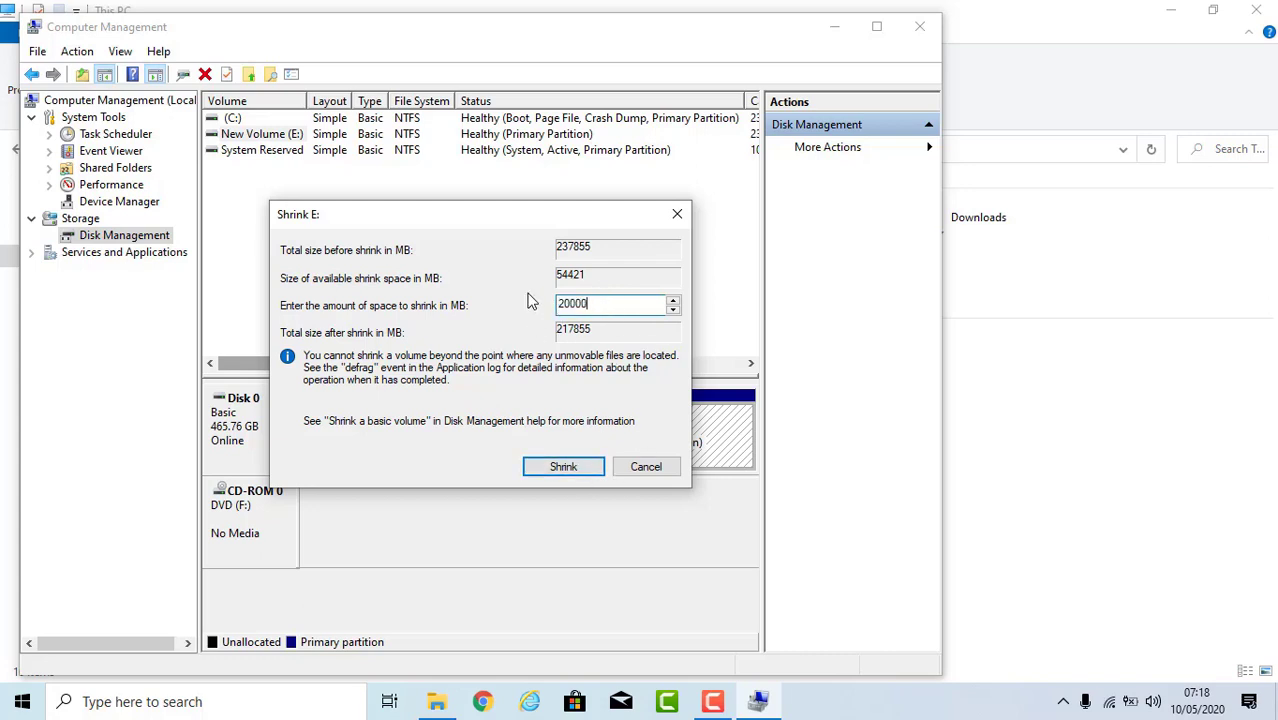
left_click(580, 470)
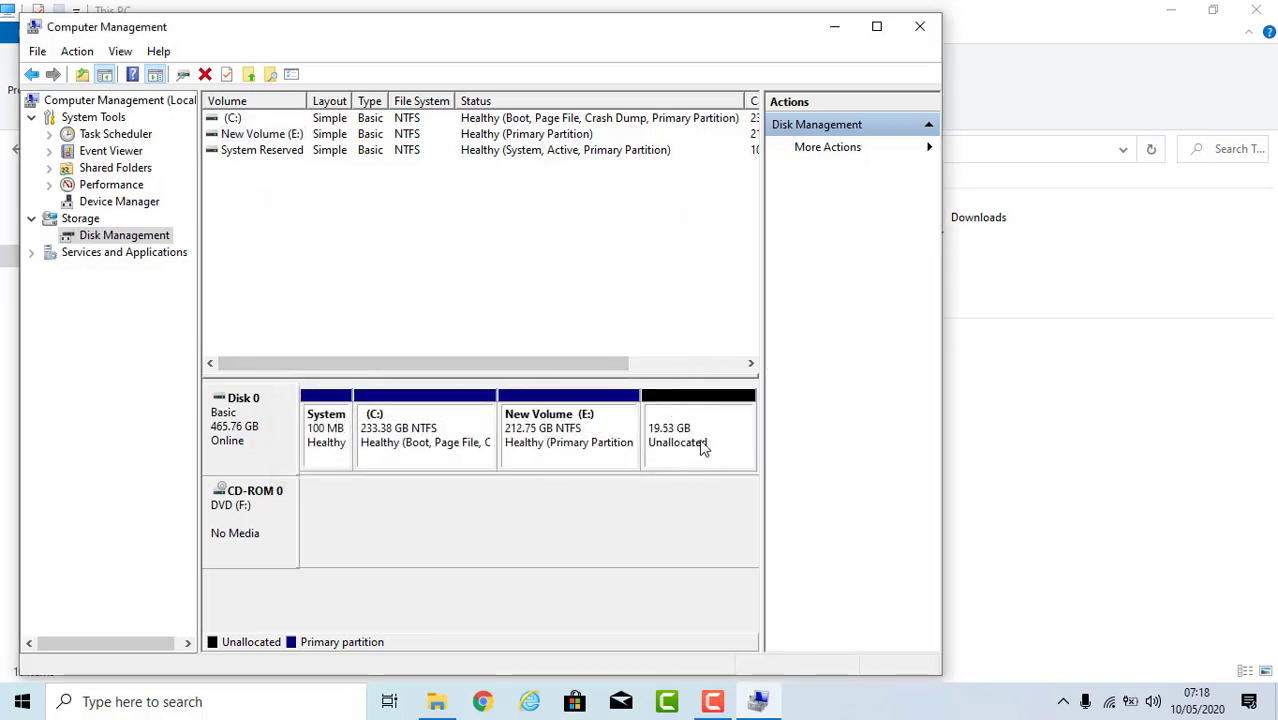
Step: Close the Computer Management and This PC windows and refresh the desktop
left_click(920, 26)
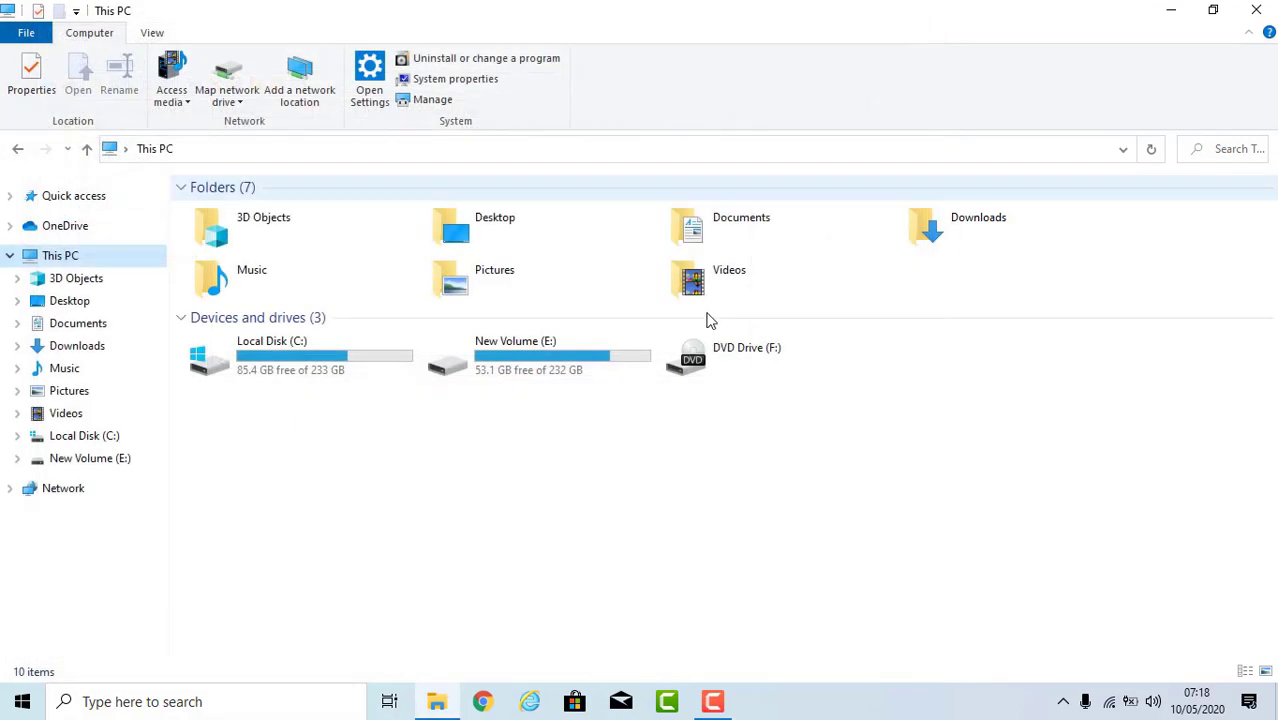
left_click(1256, 10)
right_click(570, 188)
right_click(607, 252)
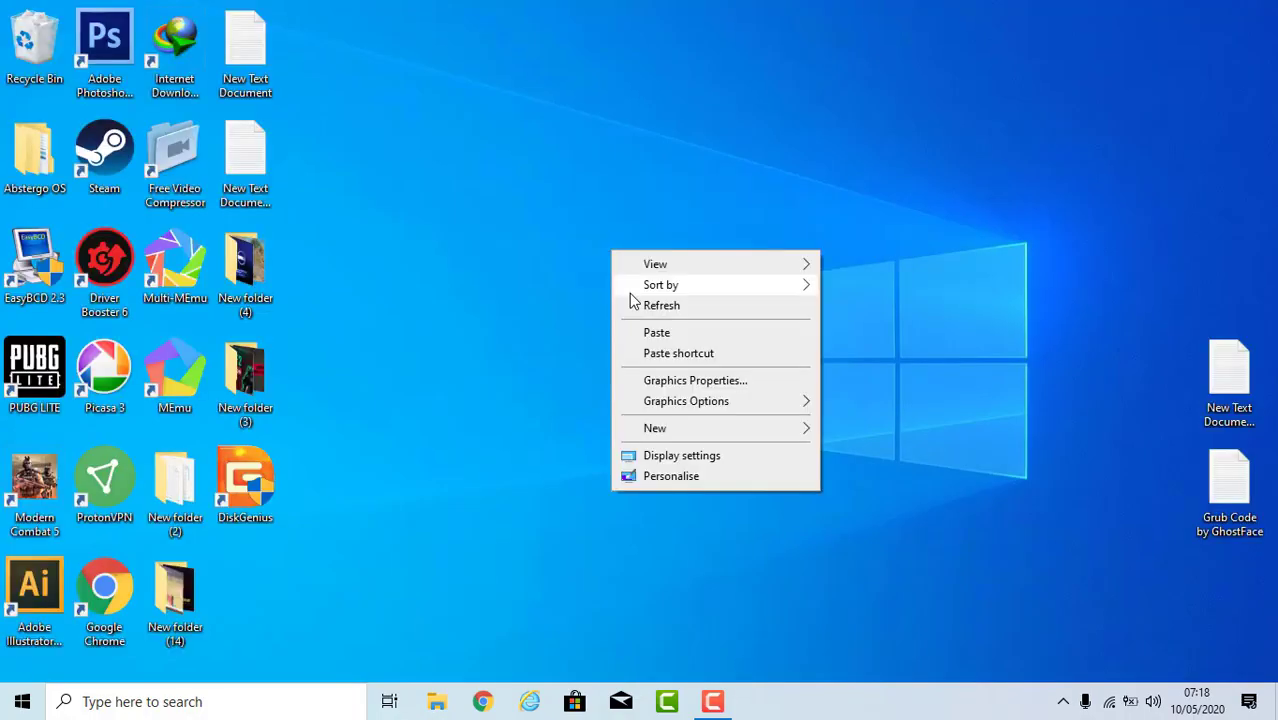
left_click(629, 300)
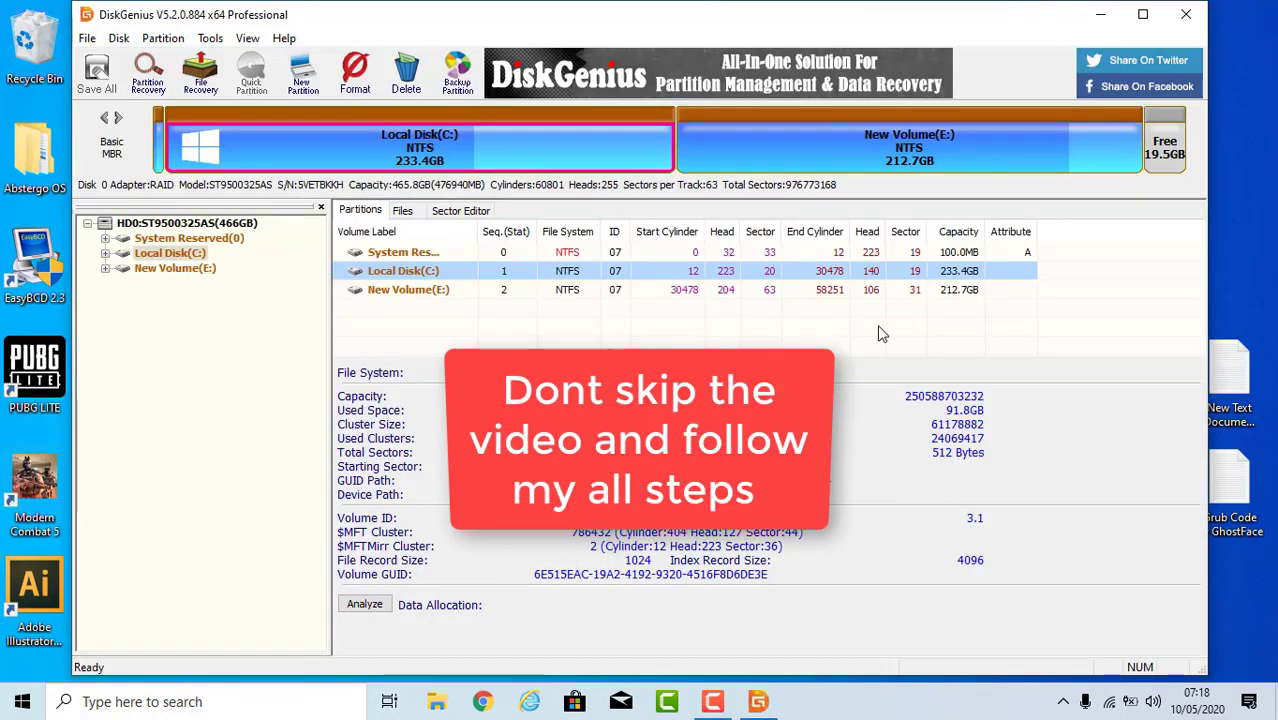
Step: Switch to DiskGenius and start creating a new partition in the free space of the disk
left_click_drag(990, 18, 953, 15)
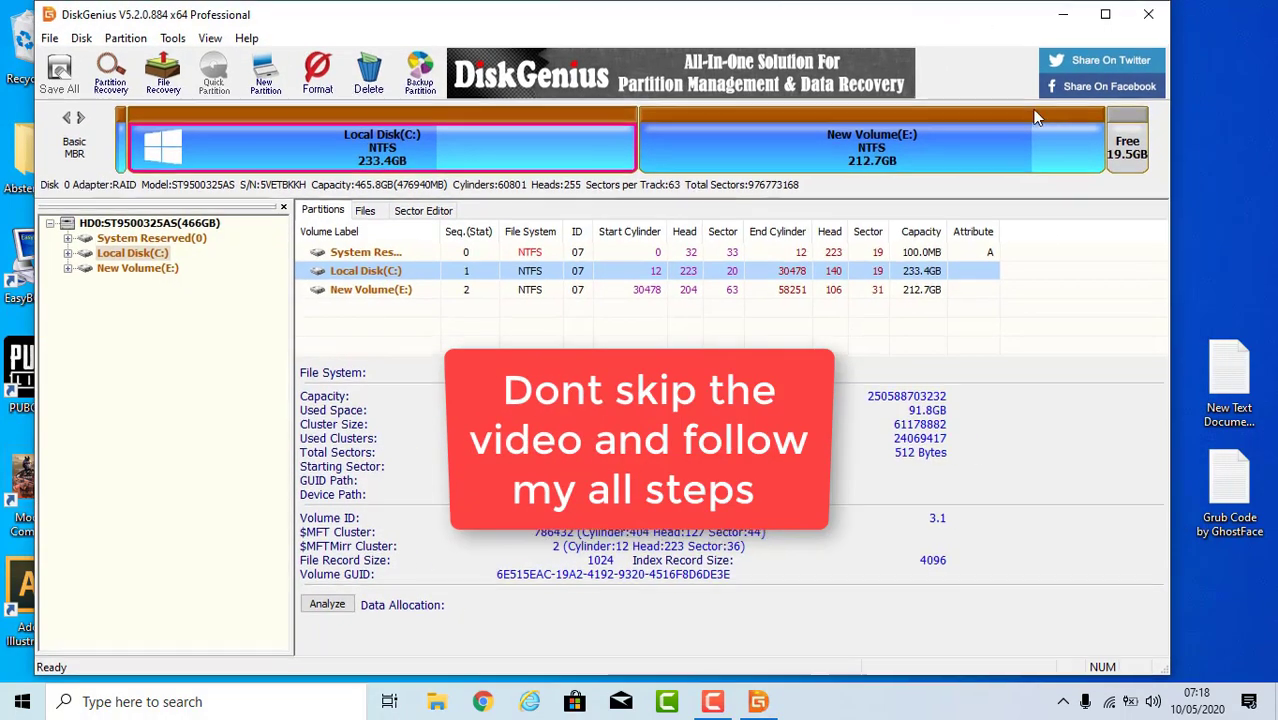
left_click(1127, 157)
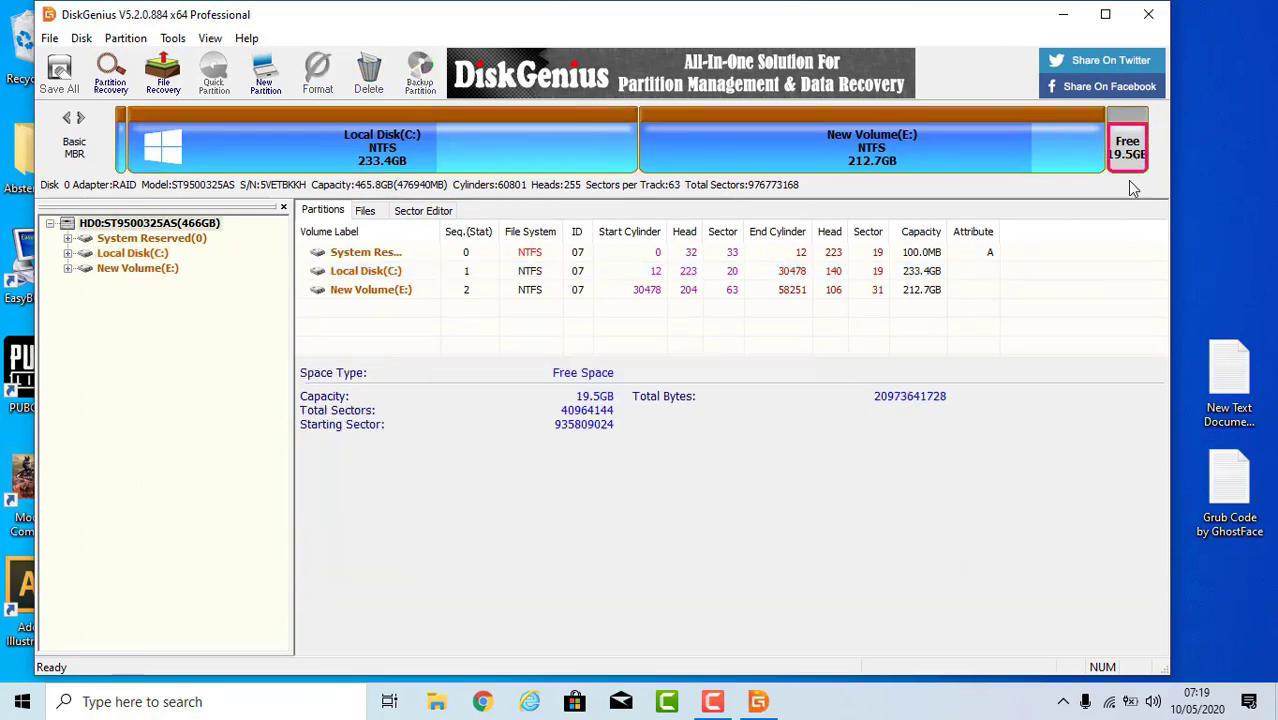
right_click(1130, 160)
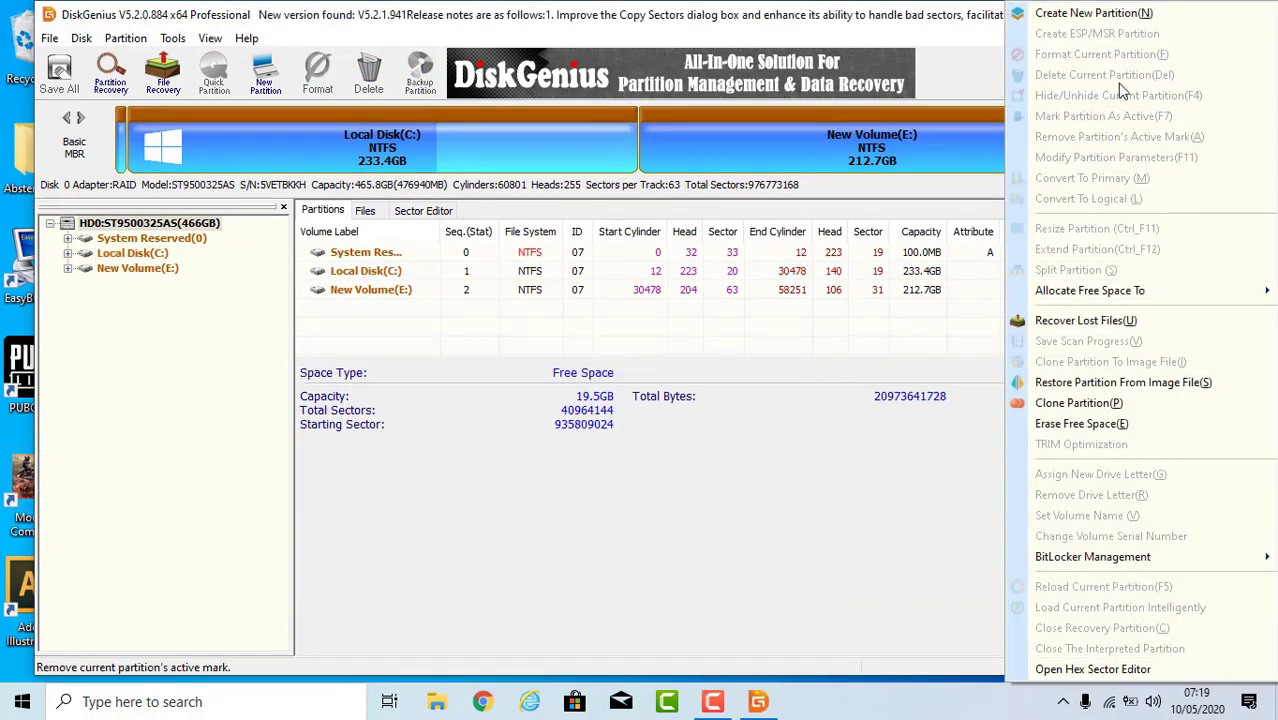
left_click(1075, 14)
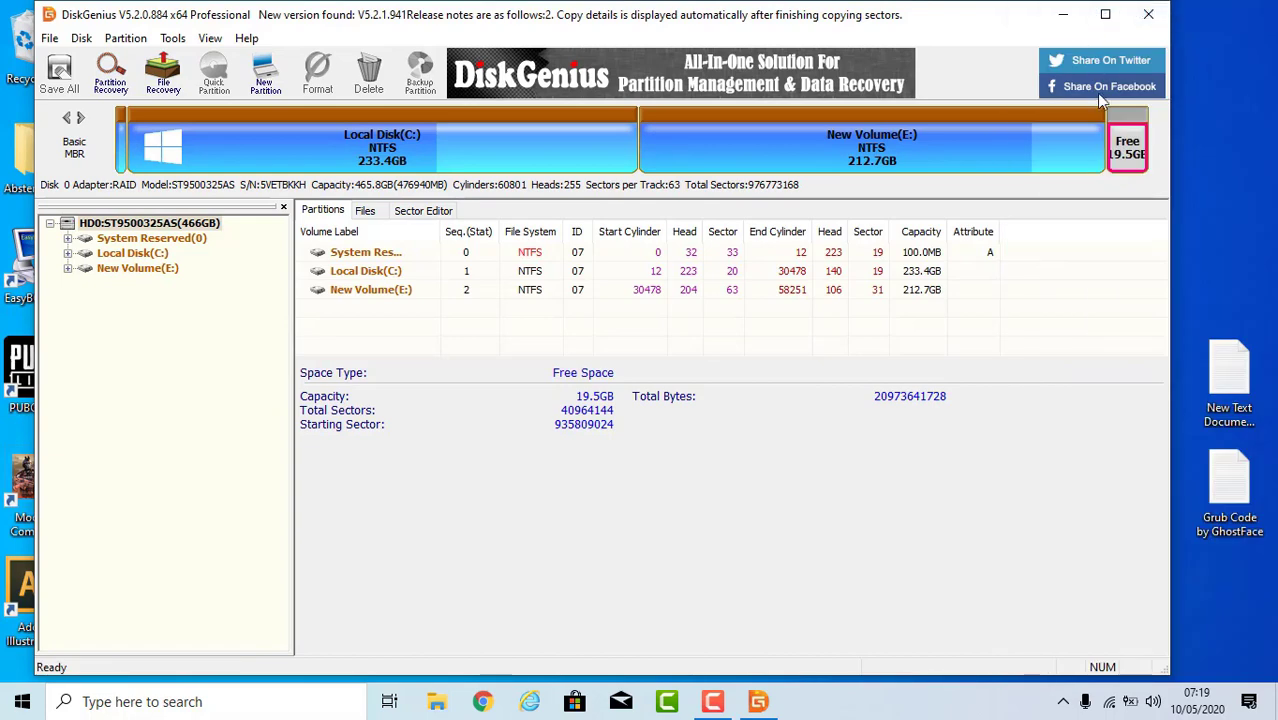
Step: Copy the text "Abstergo OS" from the first line of the desktop text document and minimize the document
double_click(1229, 378)
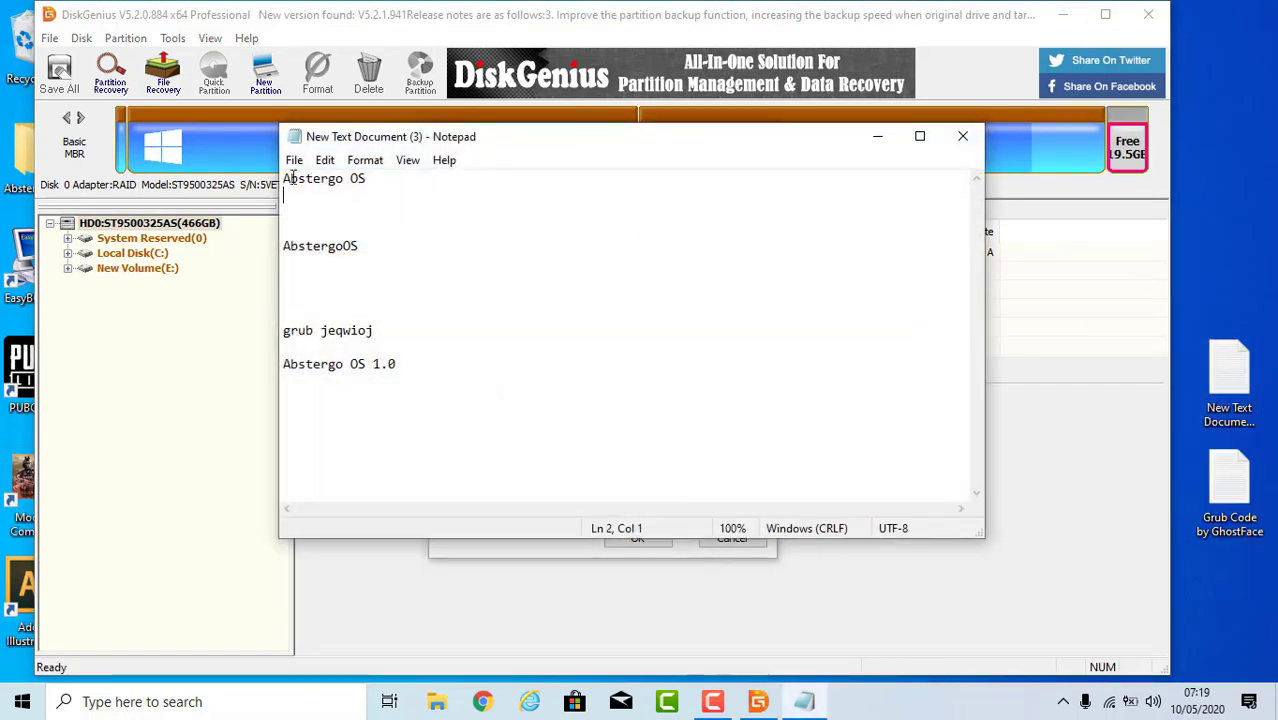
key("shift+Up")
right_click(315, 176)
left_click(399, 243)
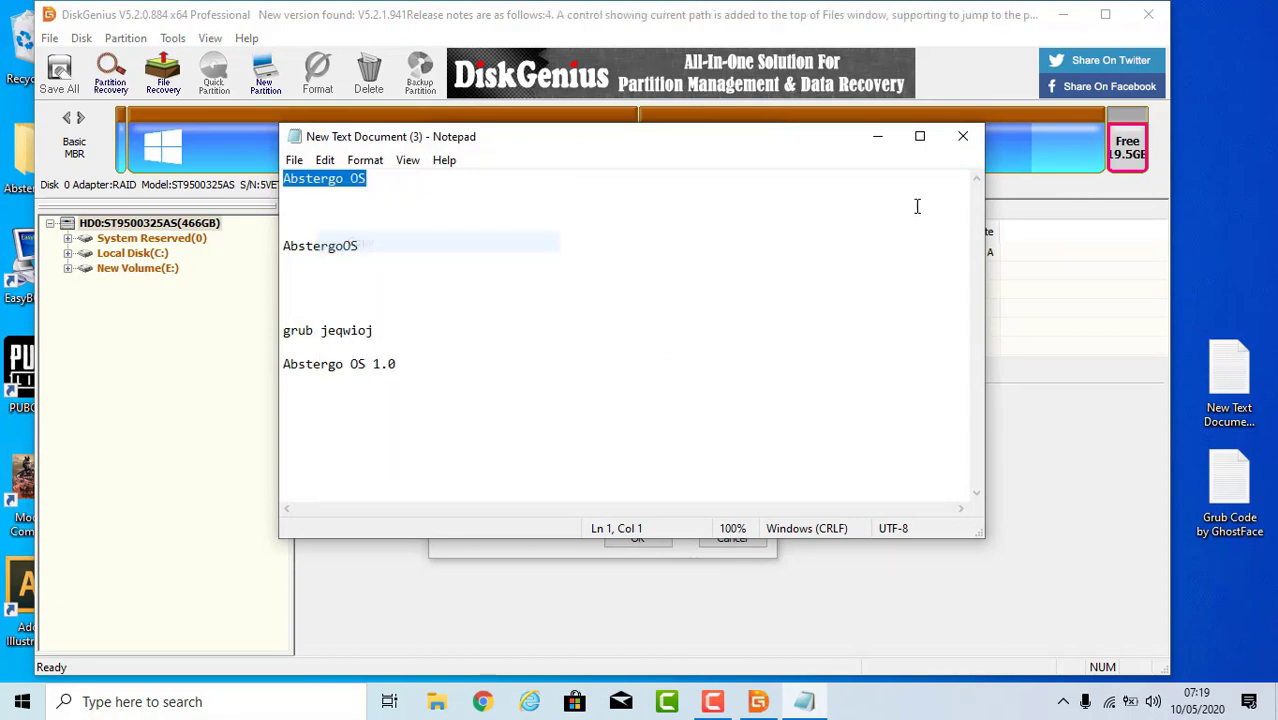
left_click(877, 136)
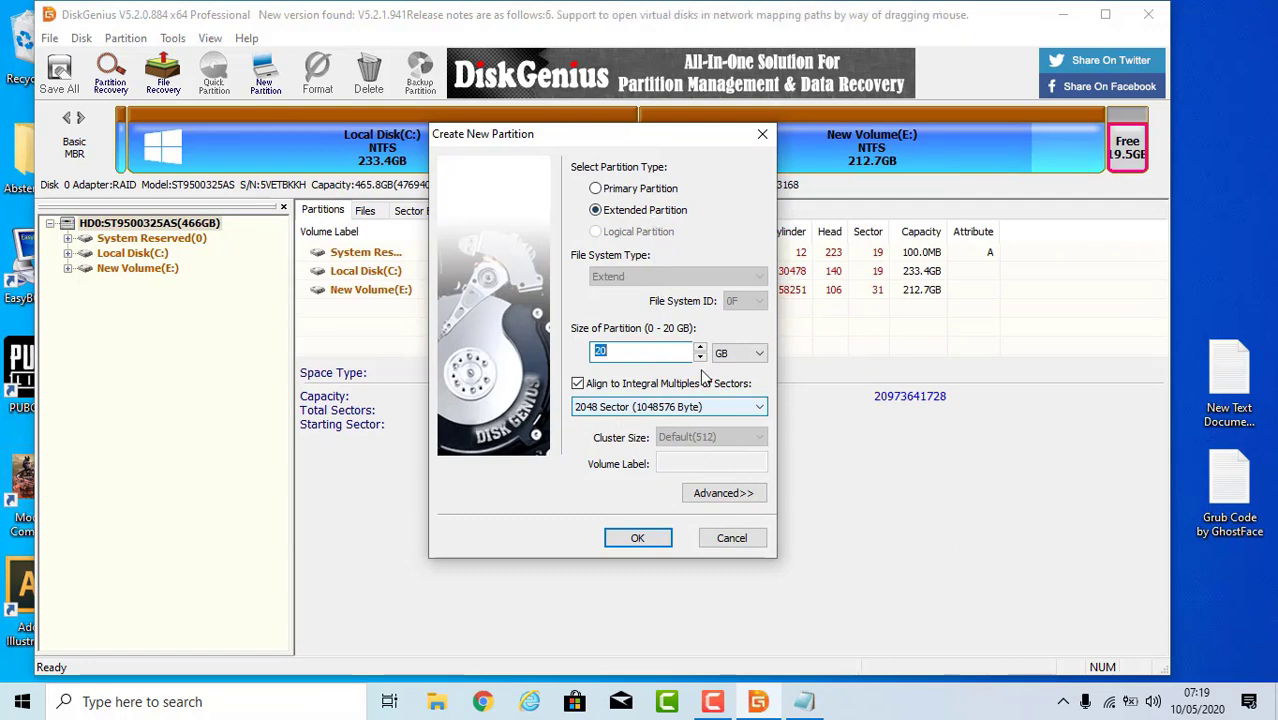
Step: Create a 20 GB primary partition with the Ext4 (Linux Data) file system and the volume label Abstergo OS
left_click(598, 190)
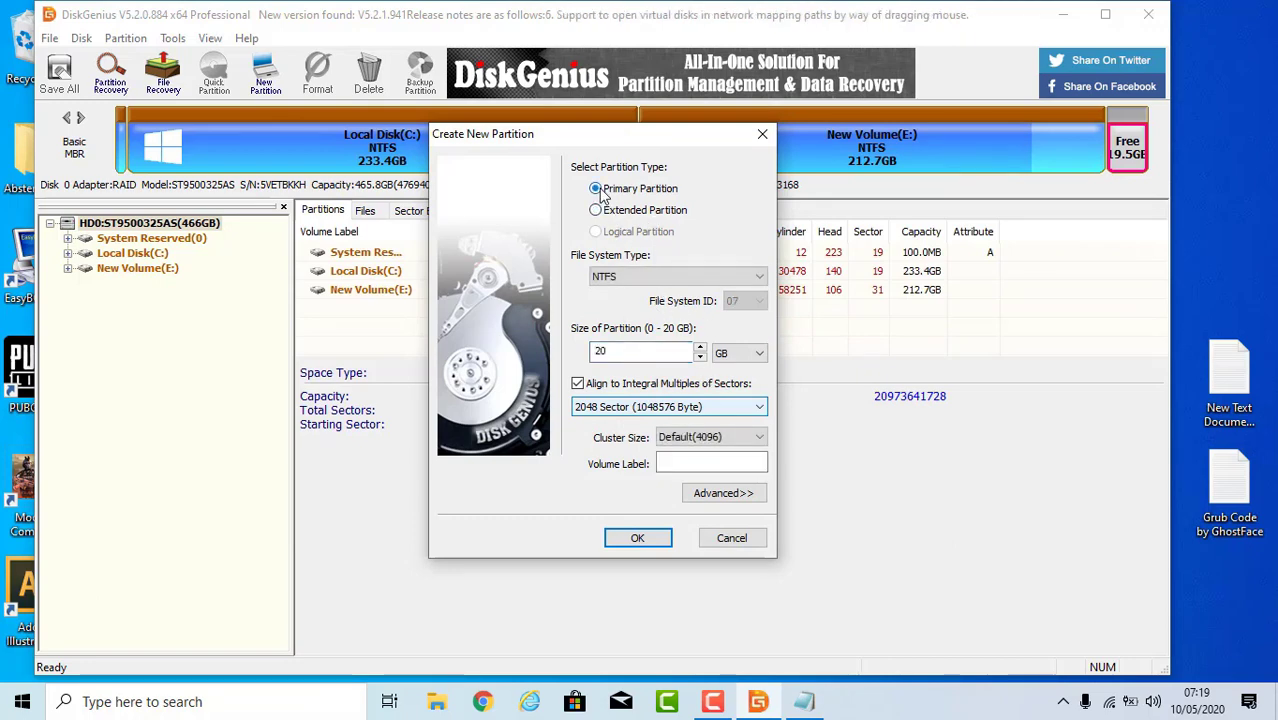
left_click(596, 211)
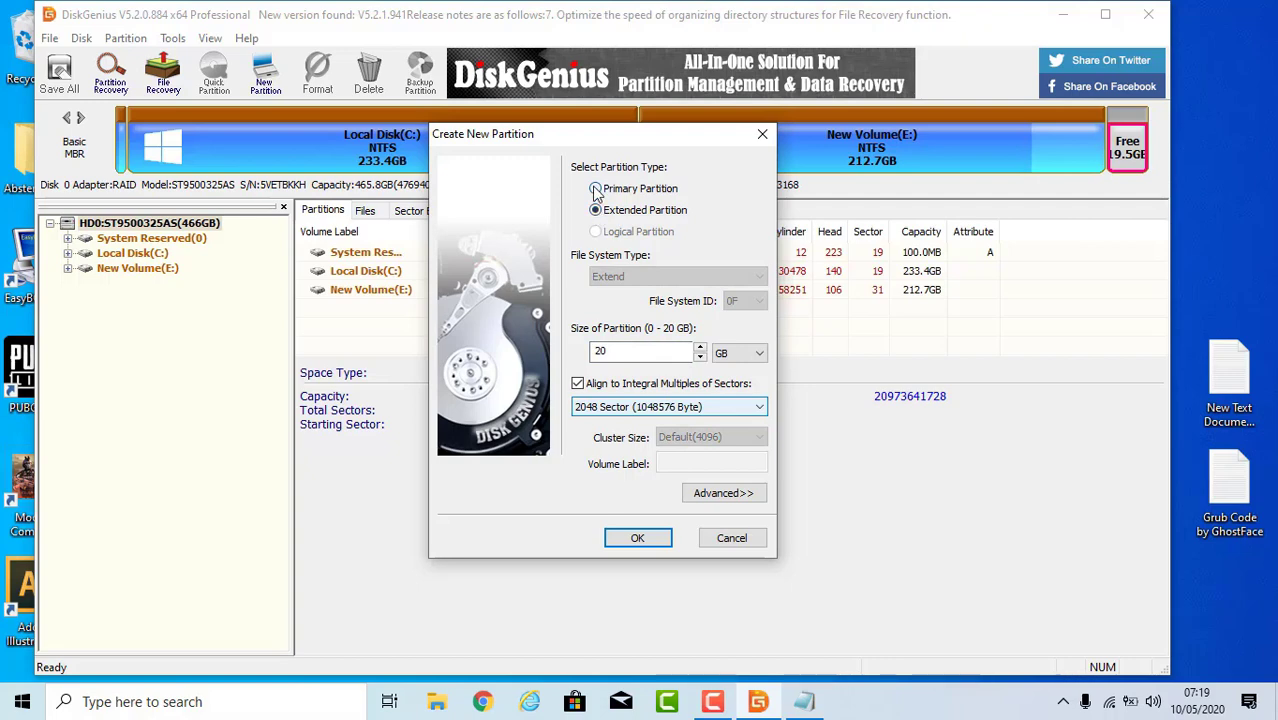
left_click(597, 190)
left_click(639, 277)
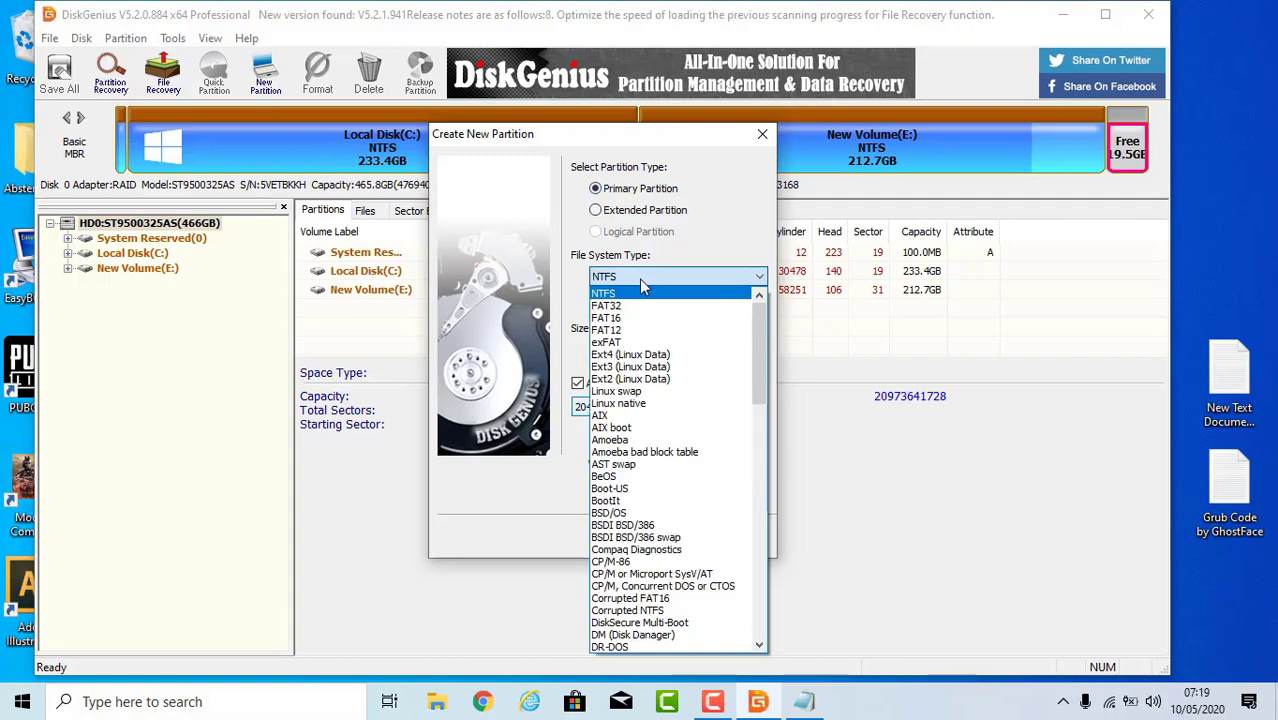
left_click(645, 356)
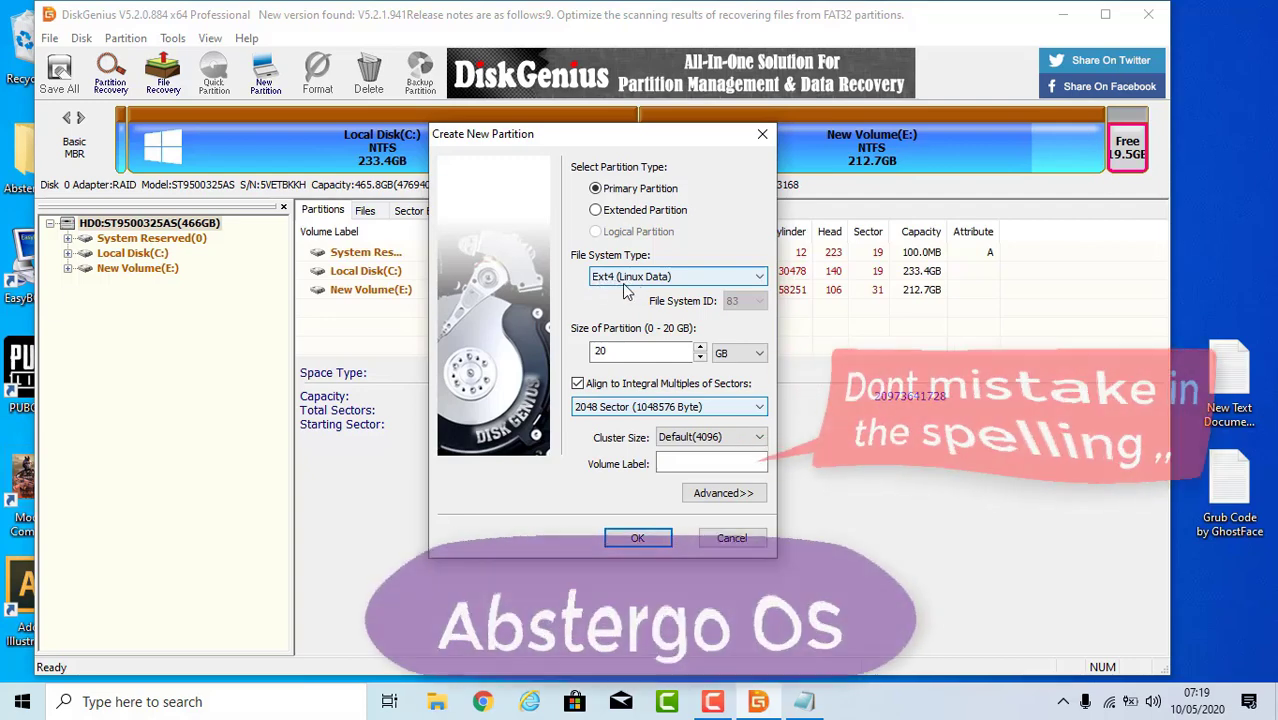
left_click(703, 465)
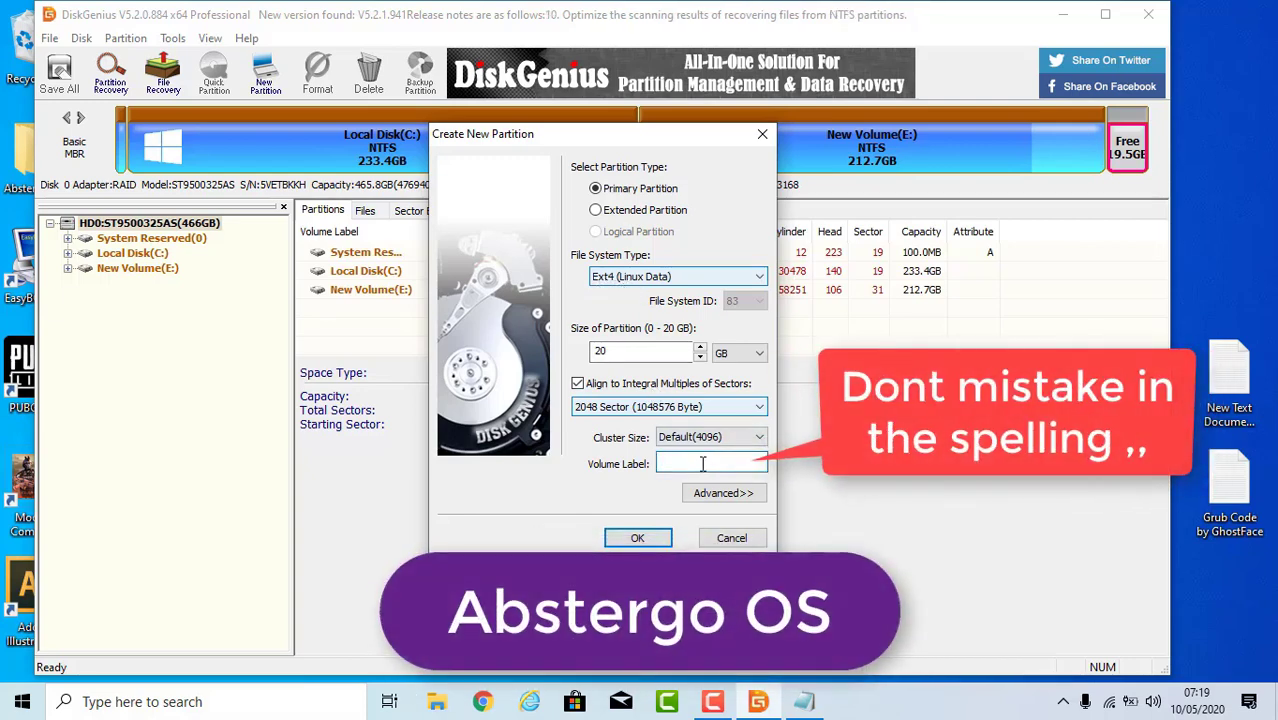
type("Abstergo OS")
left_click(637, 538)
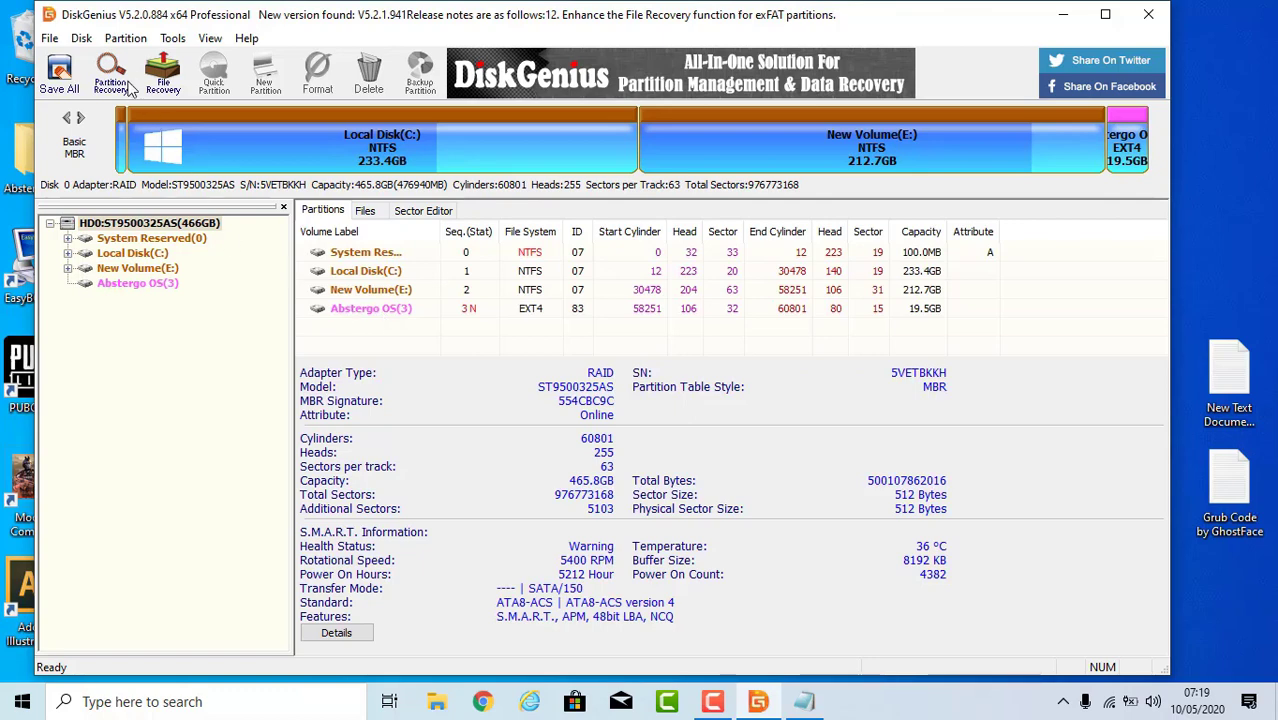
Step: Save all partition changes to the disk and format the new Abstergo OS partition
left_click(60, 72)
left_click(555, 388)
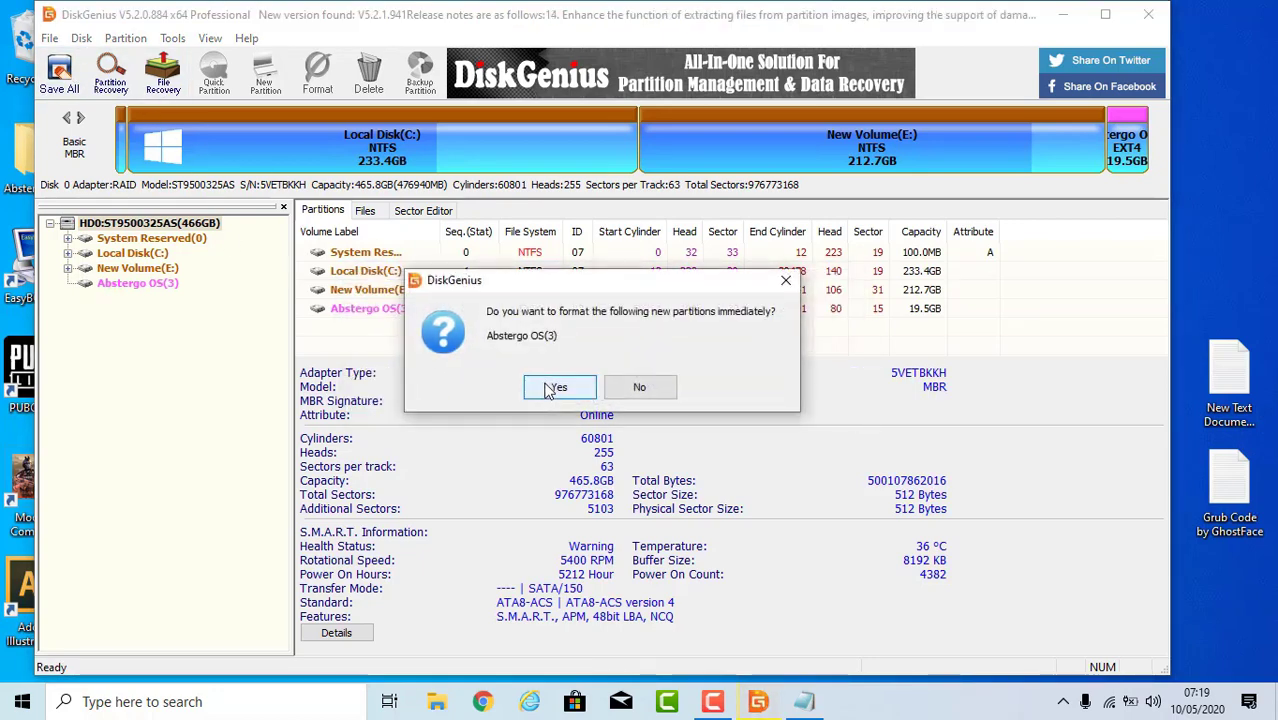
left_click(551, 389)
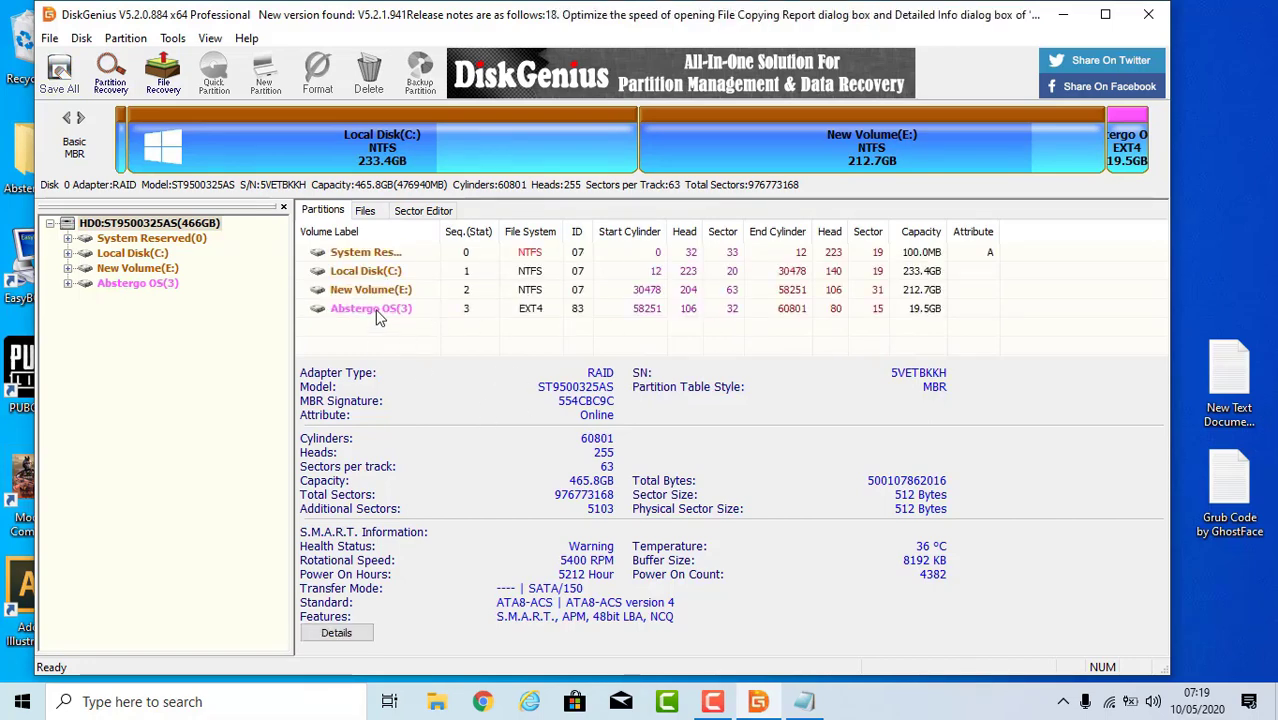
Step: Open the file list of the Abstergo OS partition and start a new folder in its root
left_click(360, 312)
double_click(360, 312)
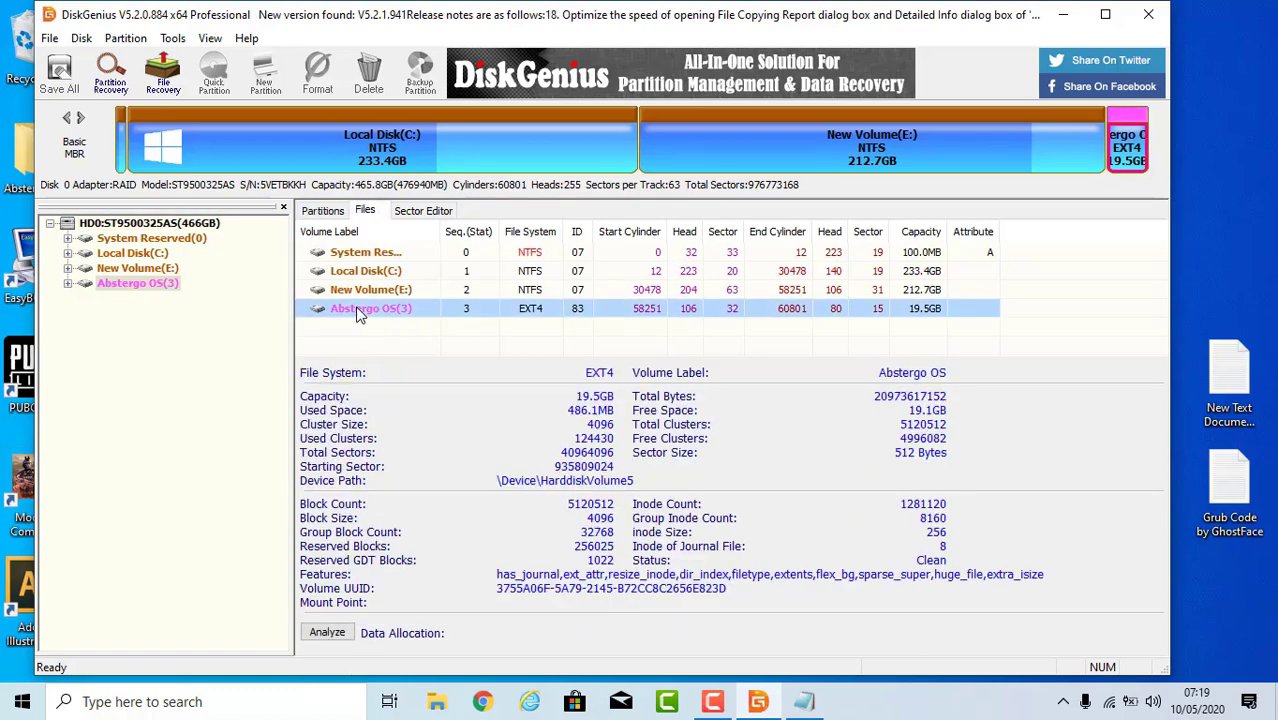
right_click(417, 330)
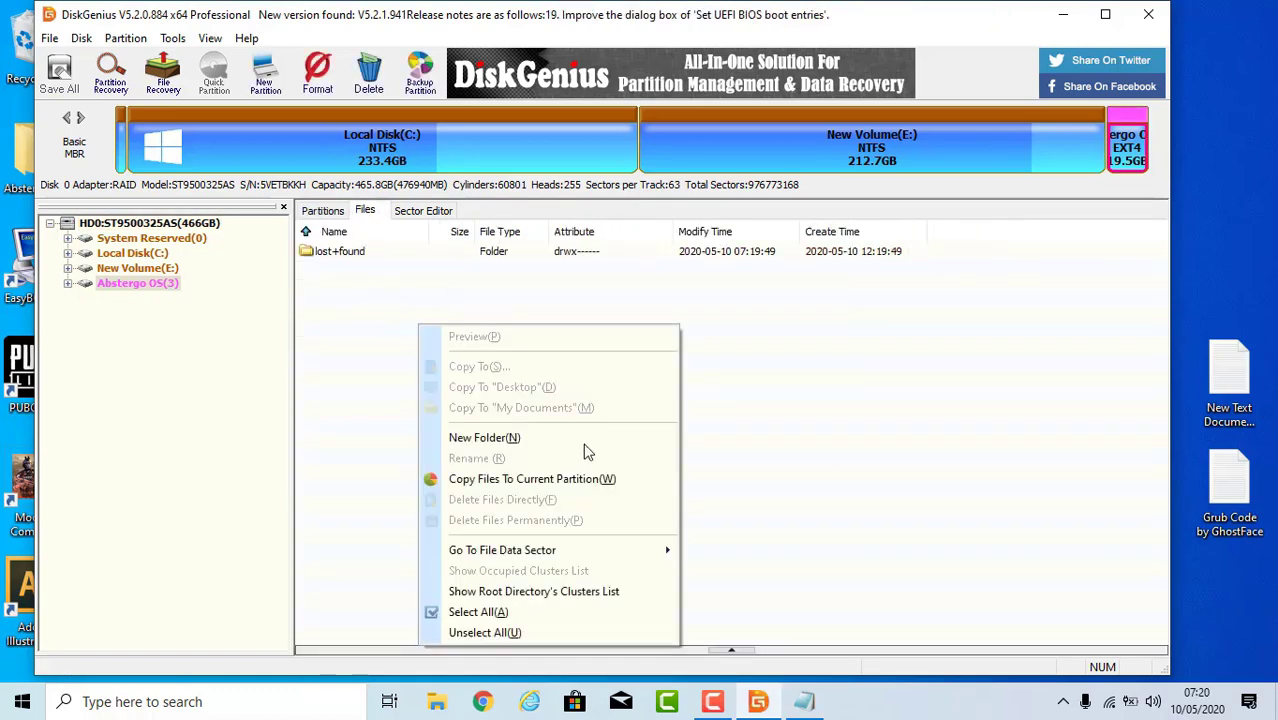
left_click(477, 440)
Step: Copy the text "AbstergoOS" from the desktop text document and create the new folder under that name
double_click(1245, 400)
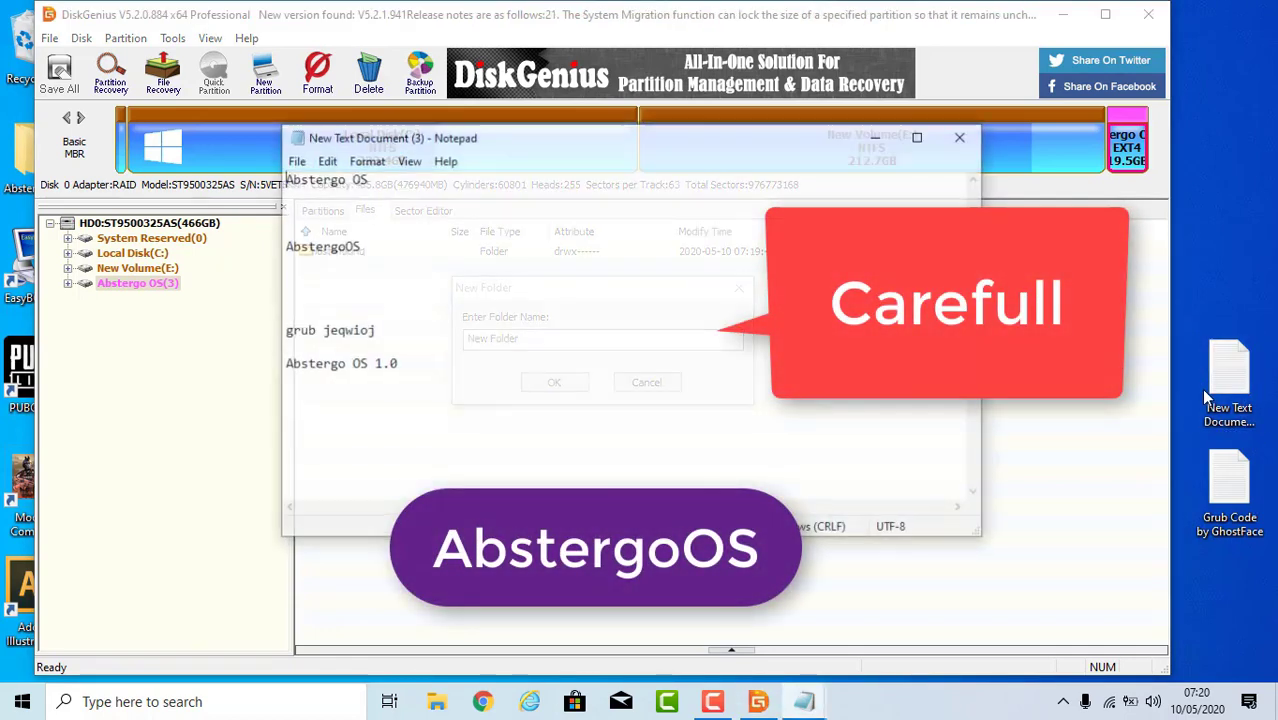
left_click_drag(359, 247, 285, 252)
right_click(312, 248)
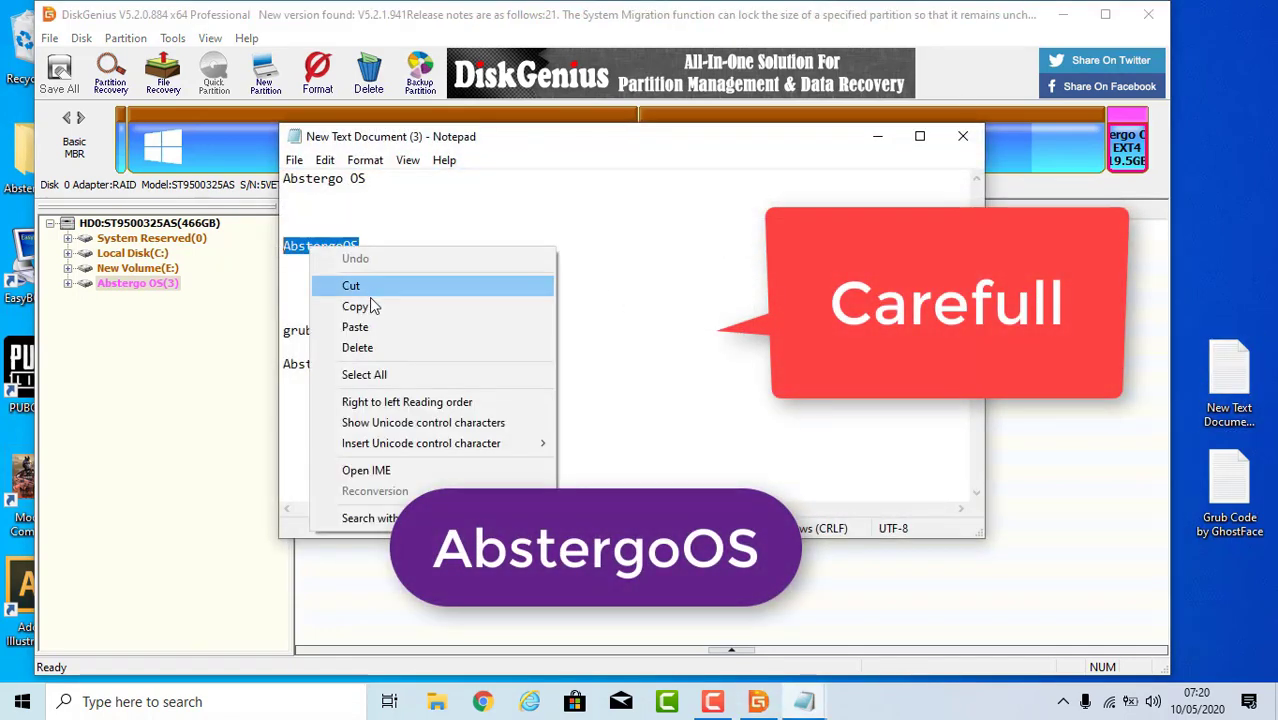
left_click(375, 305)
left_click(963, 136)
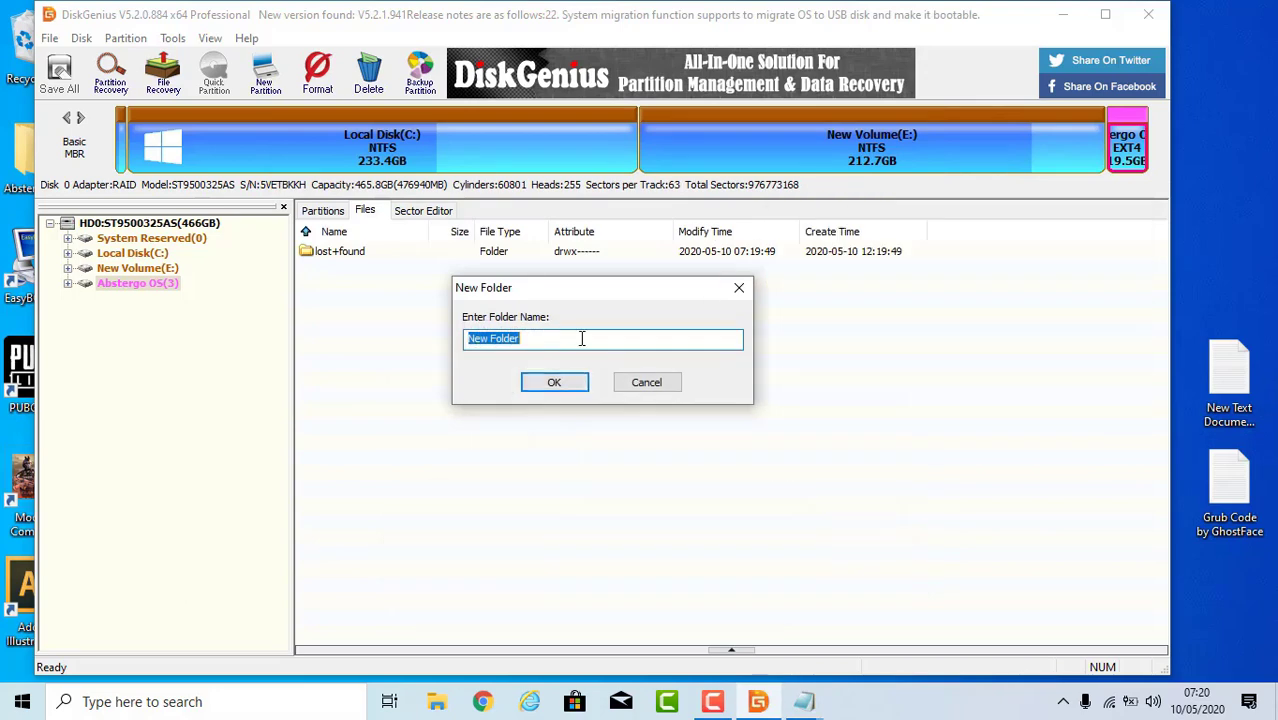
key("BackSpace")
key("ctrl+v")
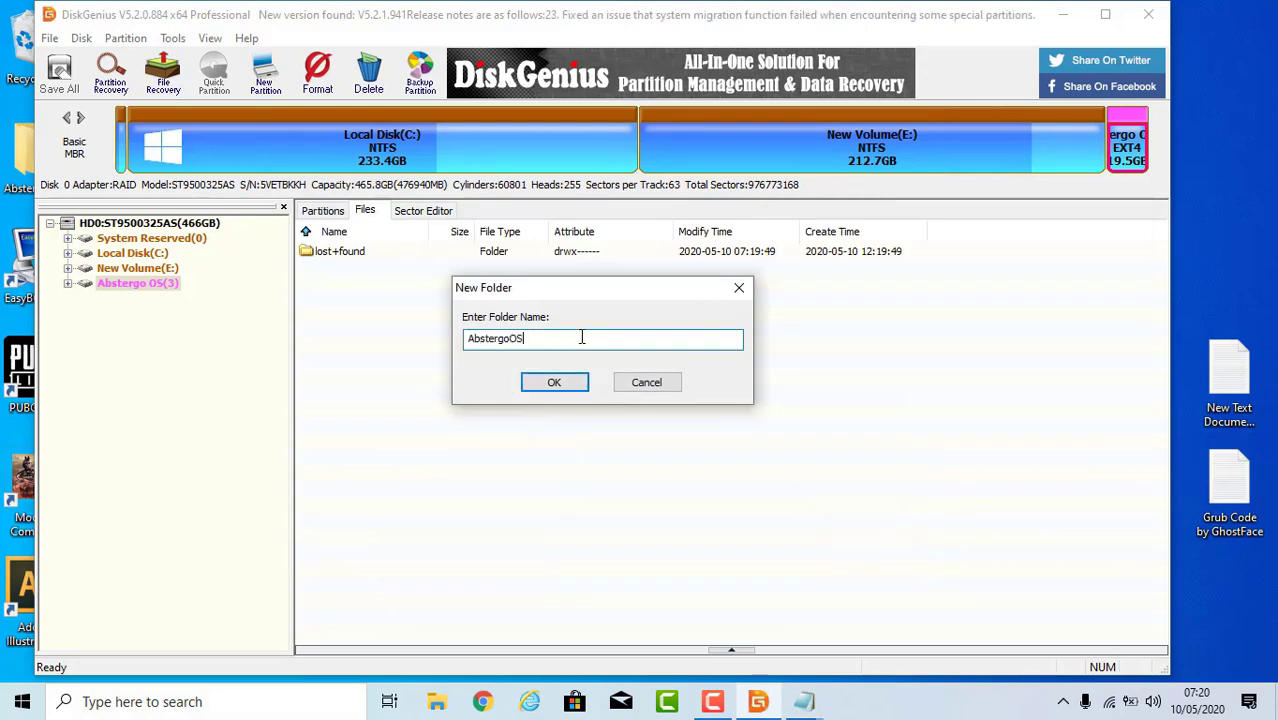
left_click(571, 378)
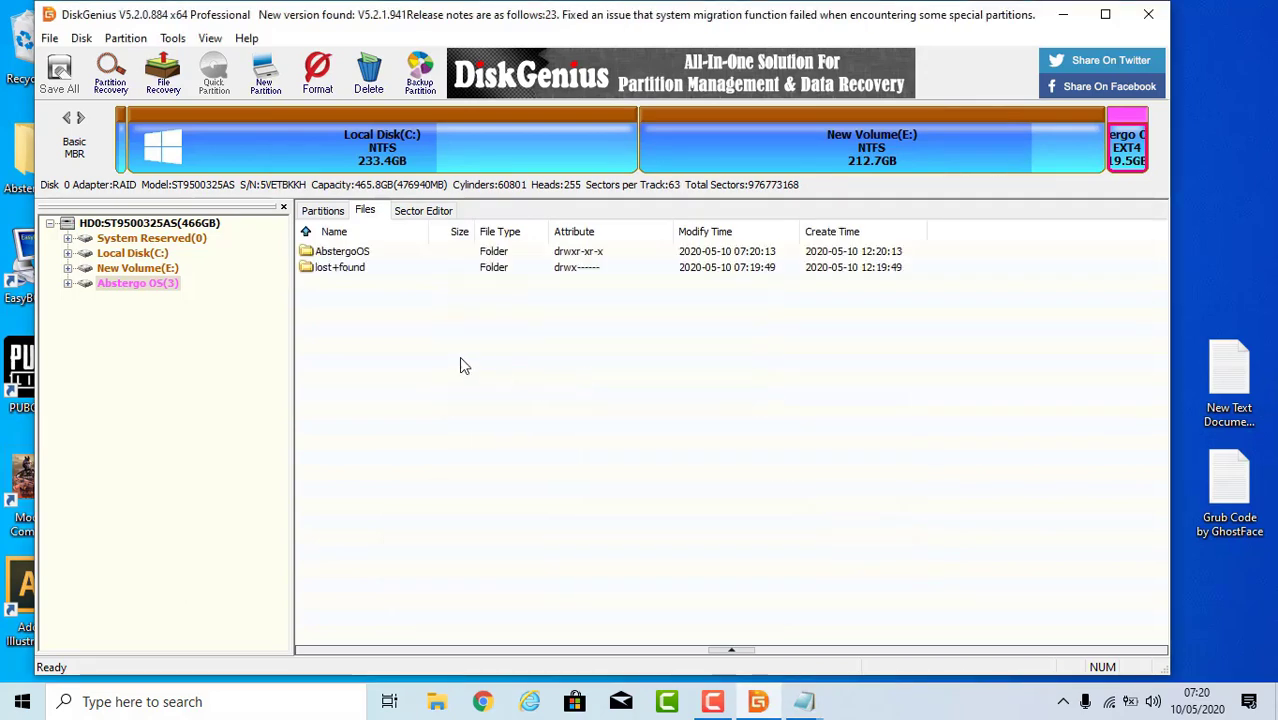
Step: Create a folder named data inside the AbstergoOS folder of the Abstergo OS partition
double_click(342, 252)
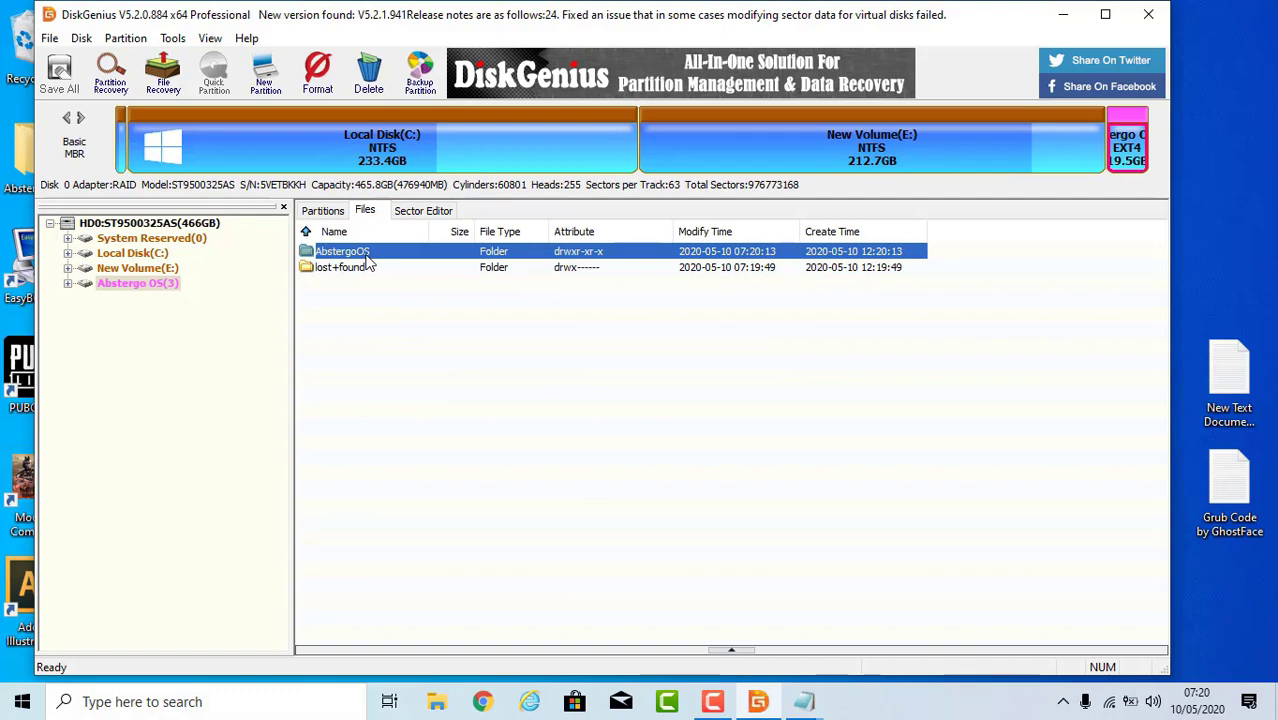
right_click(482, 383)
left_click(536, 170)
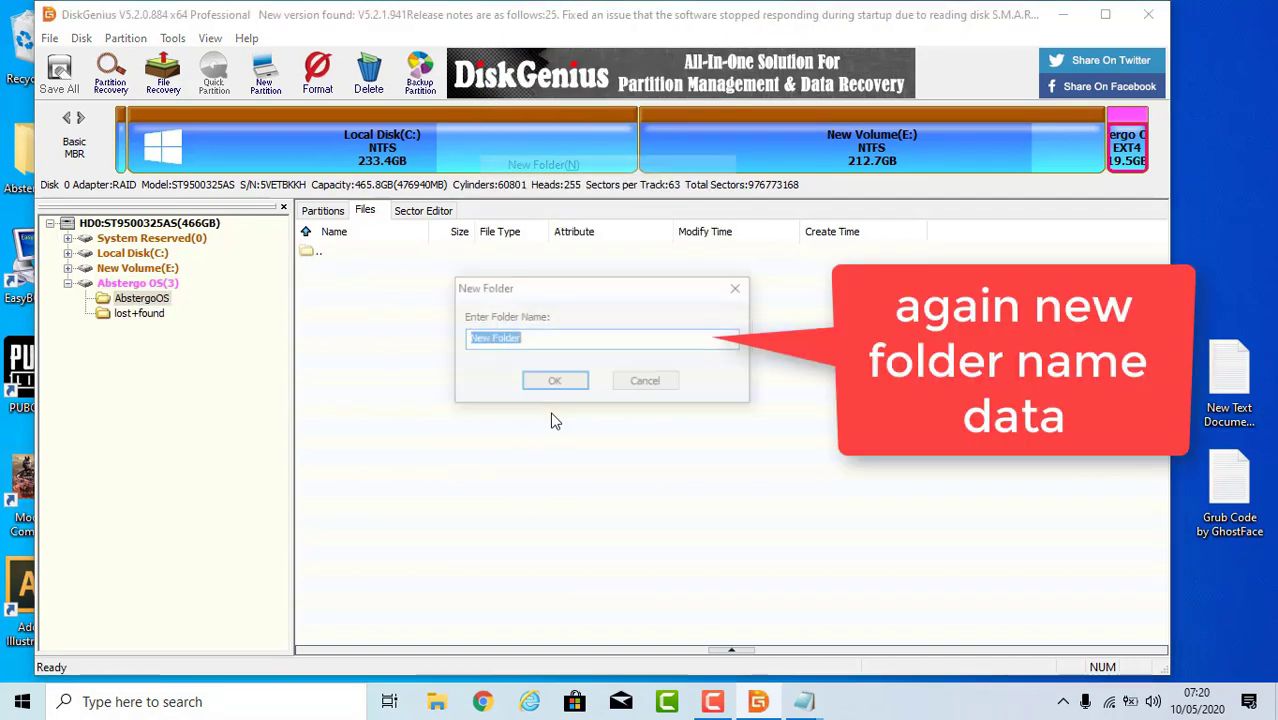
key("BackSpace")
type("data")
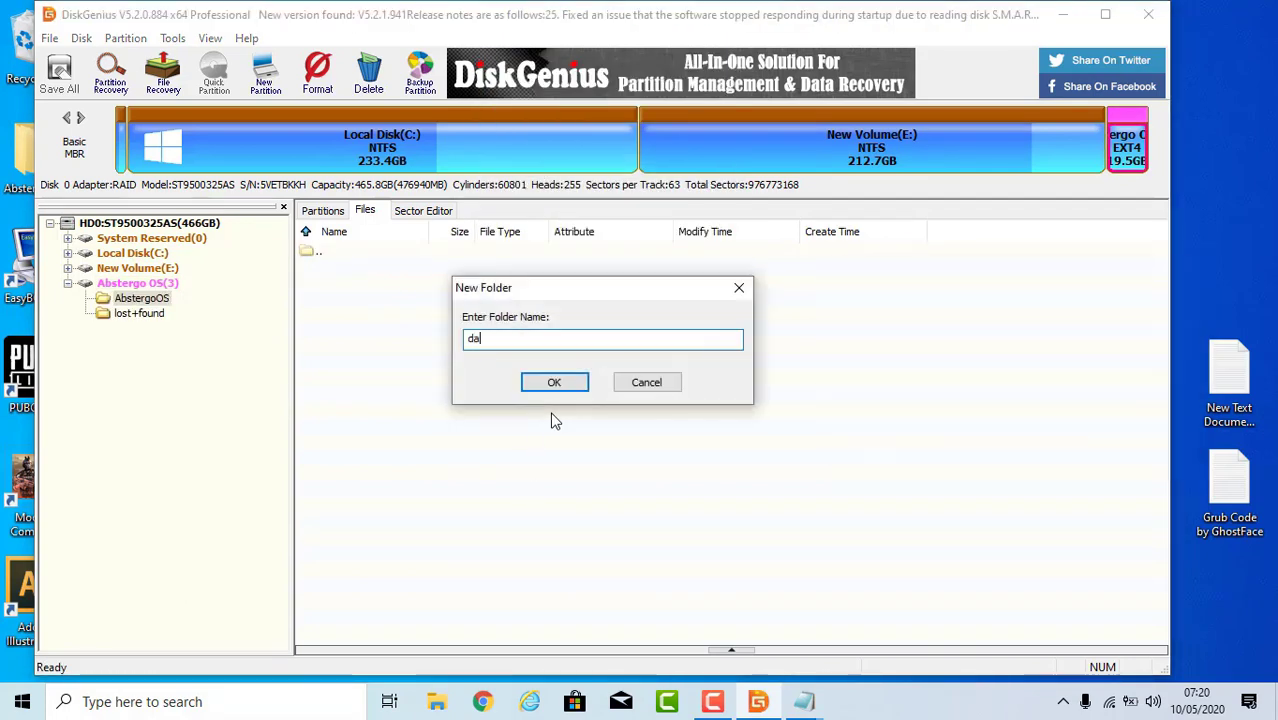
left_click(540, 387)
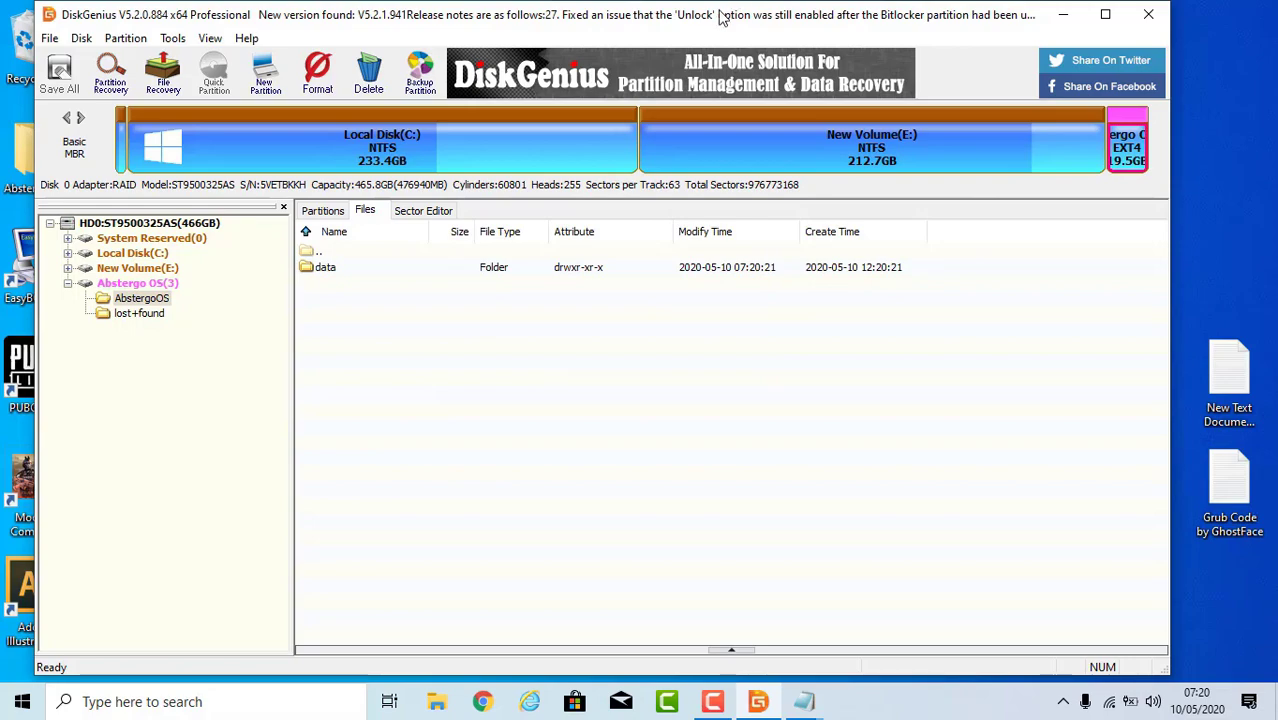
Step: Open the inner Abstergo OS 1.0 folder within the desktop's New folder in File Explorer, keeping DiskGenius open behind it
left_click_drag(722, 14, 1277, 57)
left_click_drag(1162, 57, 555, 46)
left_click(1005, 56)
left_click_drag(753, 355, 1240, 288)
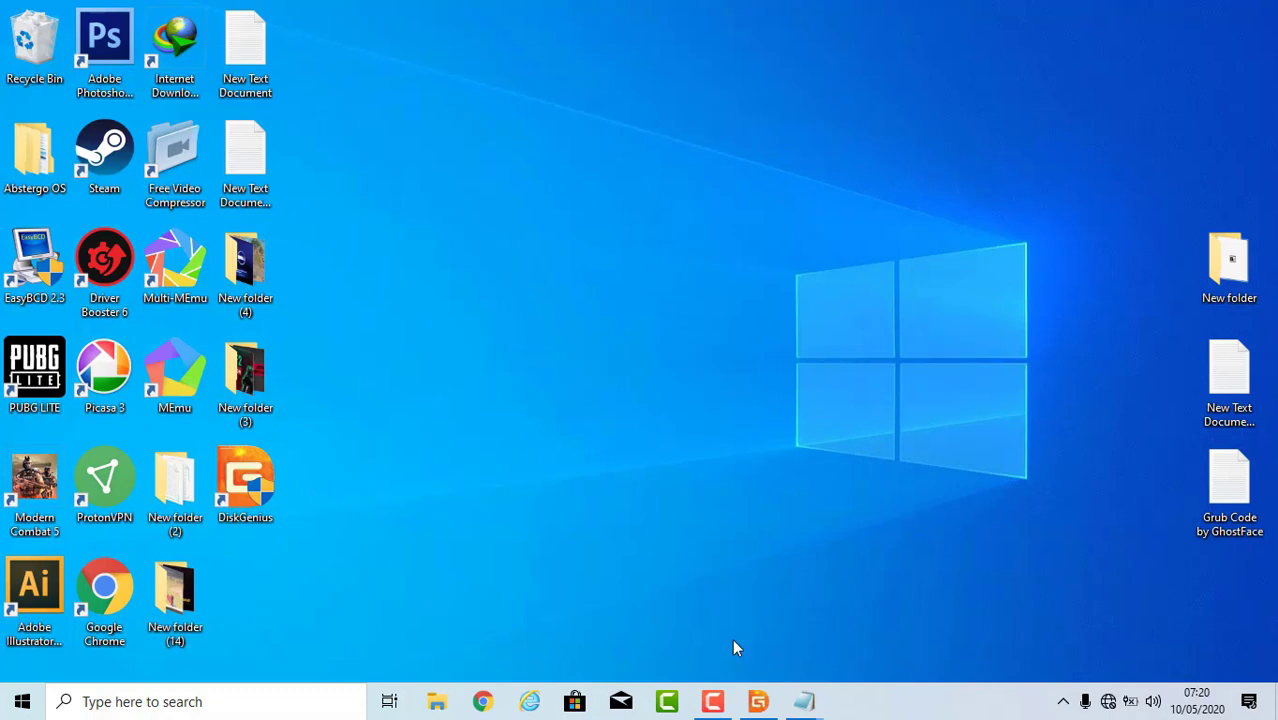
left_click(758, 701)
double_click(1232, 262)
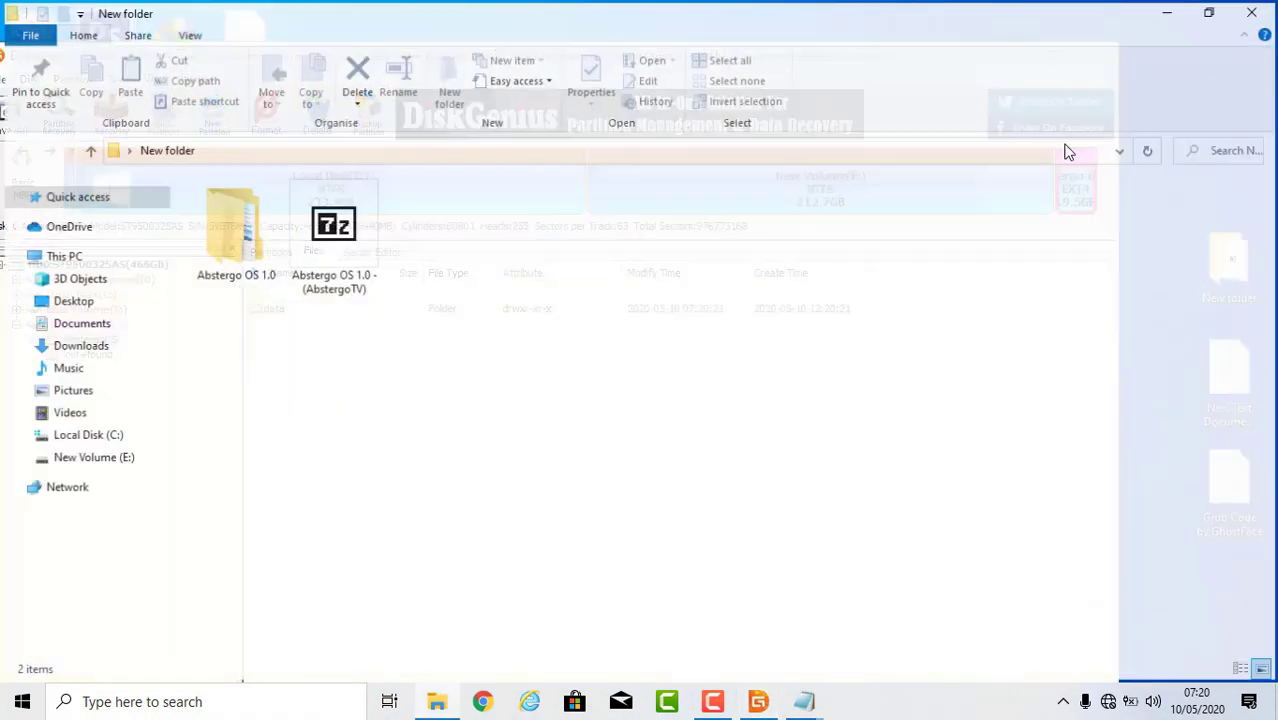
left_click(241, 229)
double_click(241, 229)
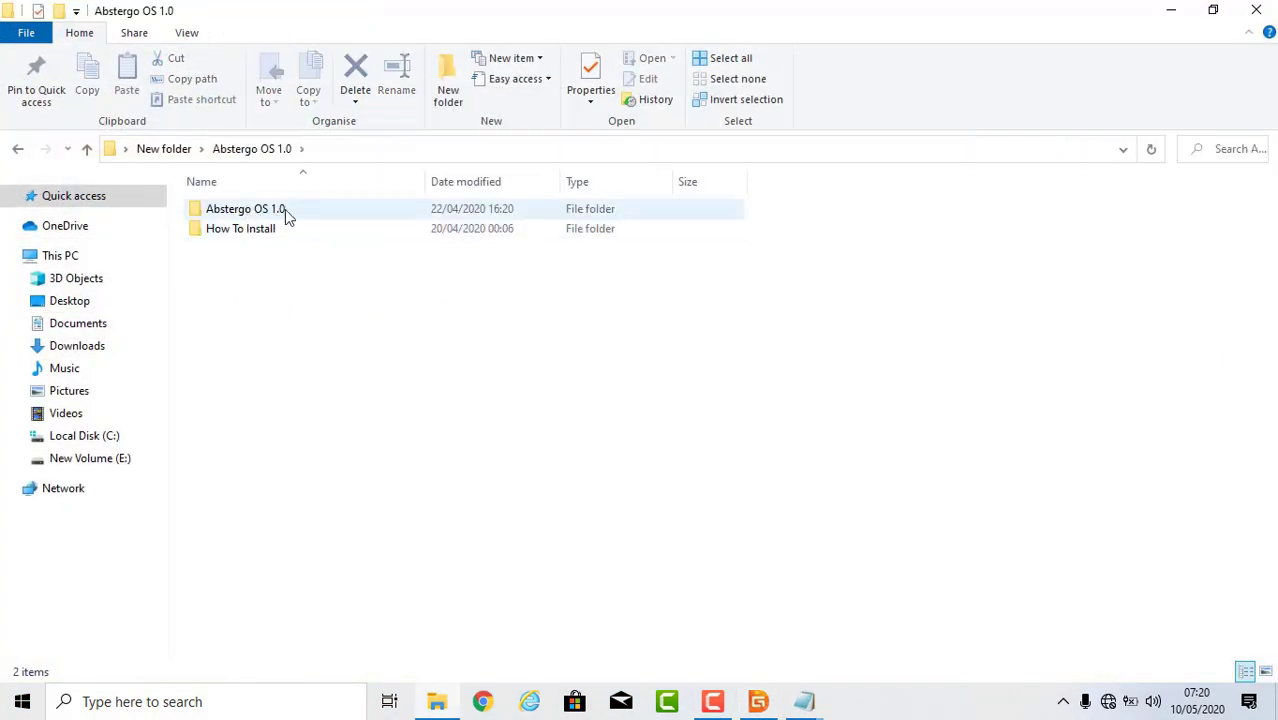
double_click(285, 209)
Step: Copy all files from the inner Abstergo OS 1.0 folder into the partition's AbstergoOS folder and complete the copy
left_click_drag(827, 20, 1037, 117)
left_click_drag(1020, 523, 993, 312)
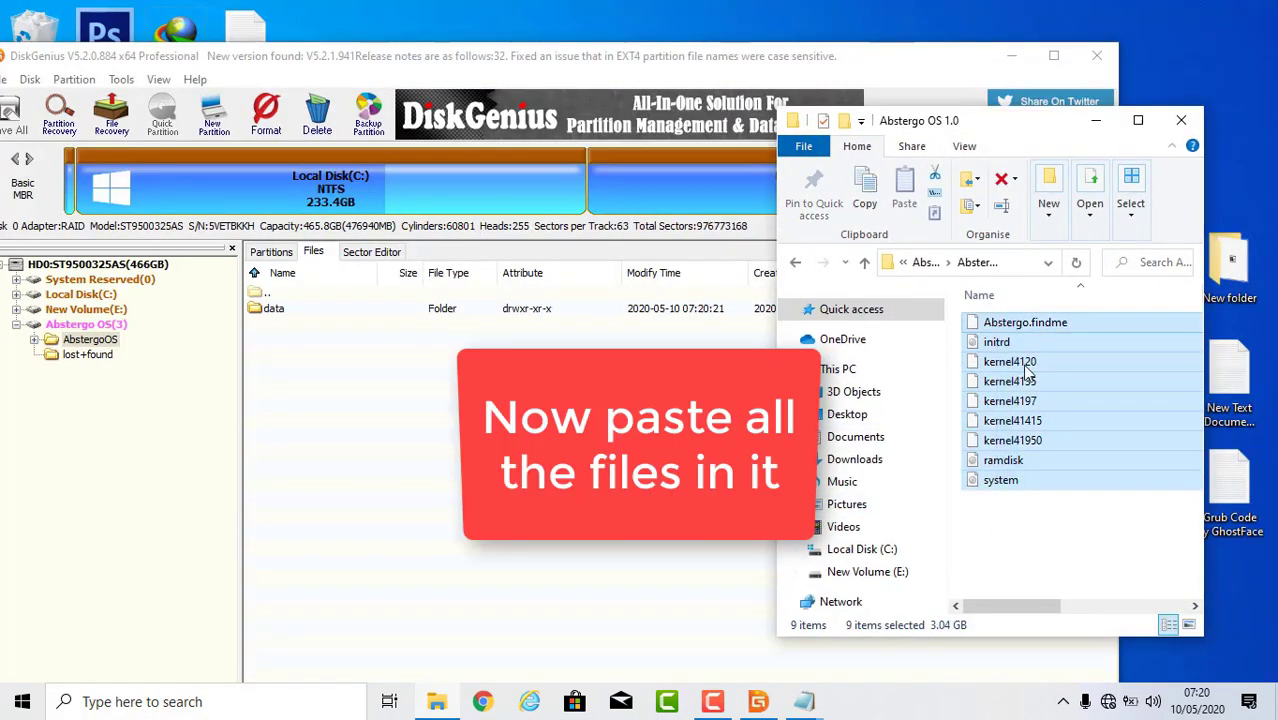
left_click_drag(1010, 400, 422, 456)
left_click(505, 430)
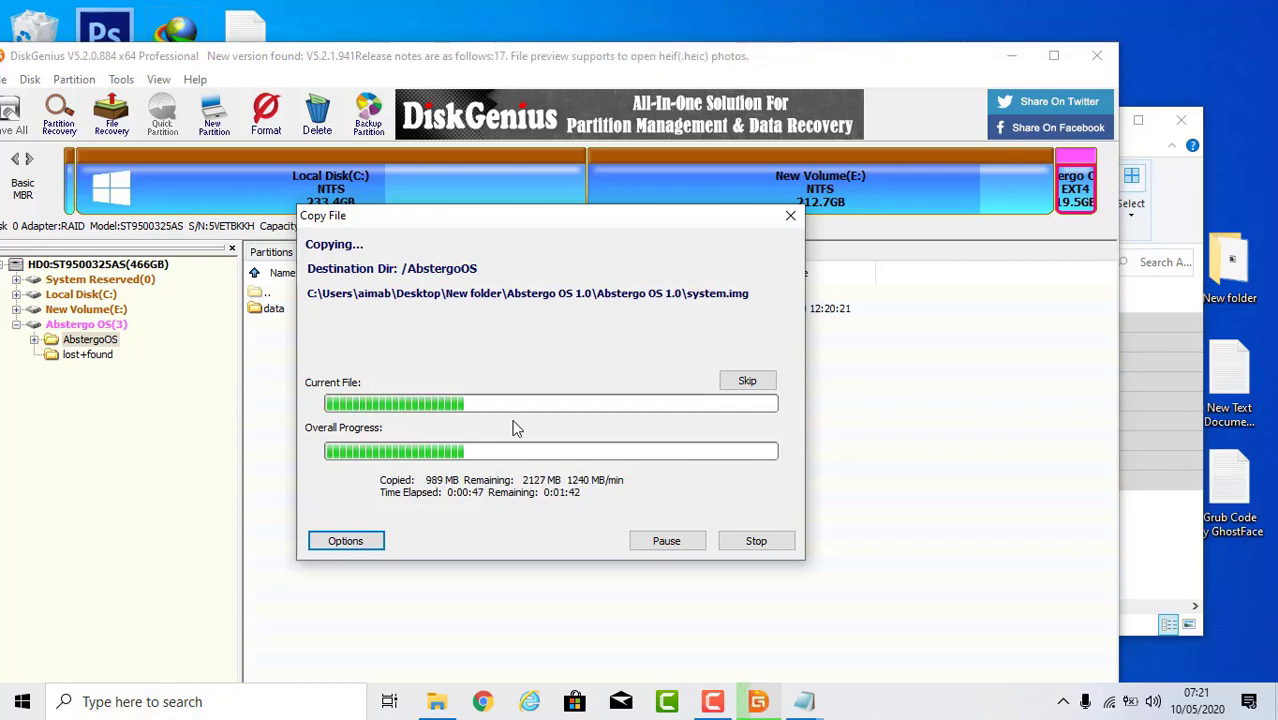
left_click_drag(574, 219, 716, 199)
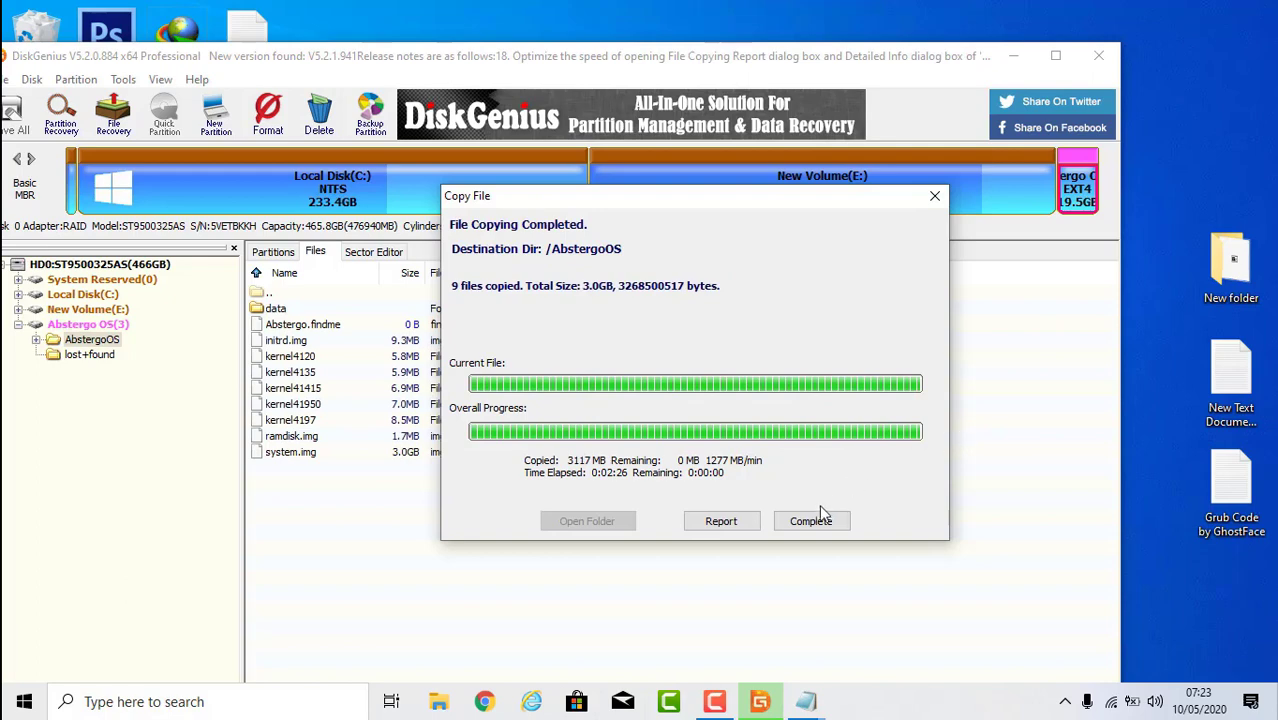
left_click_drag(802, 200, 808, 152)
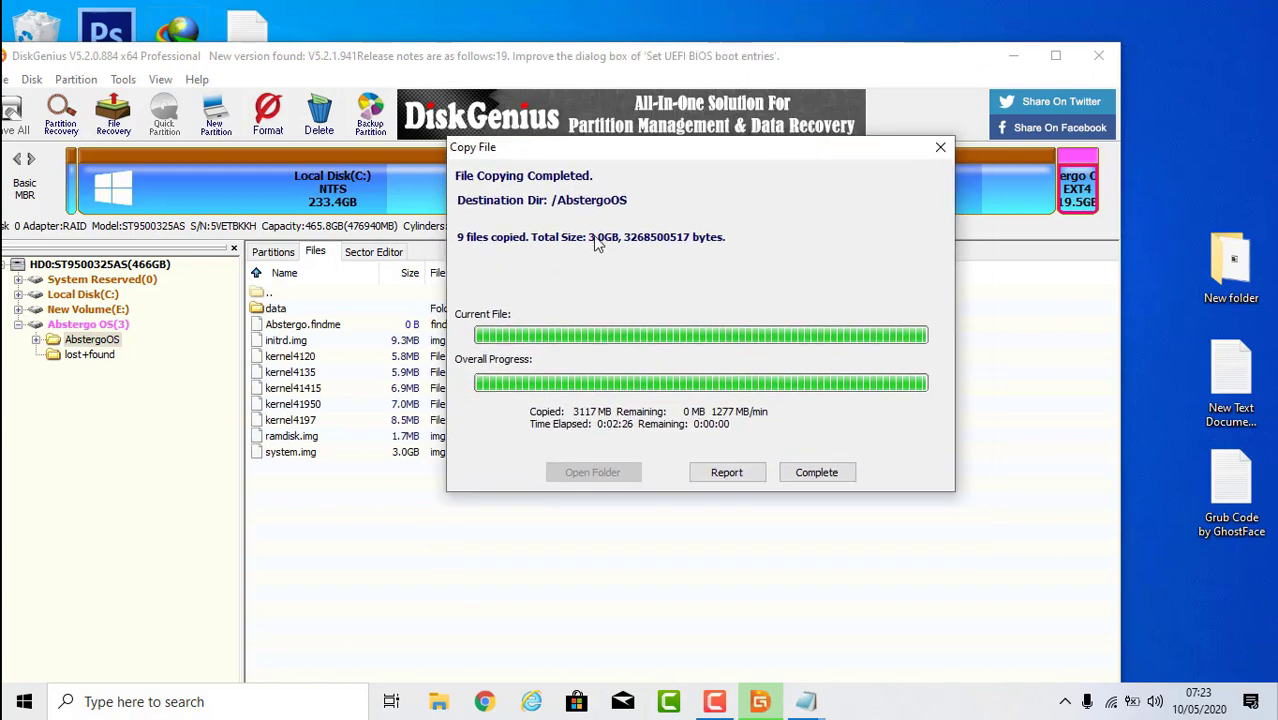
left_click(813, 475)
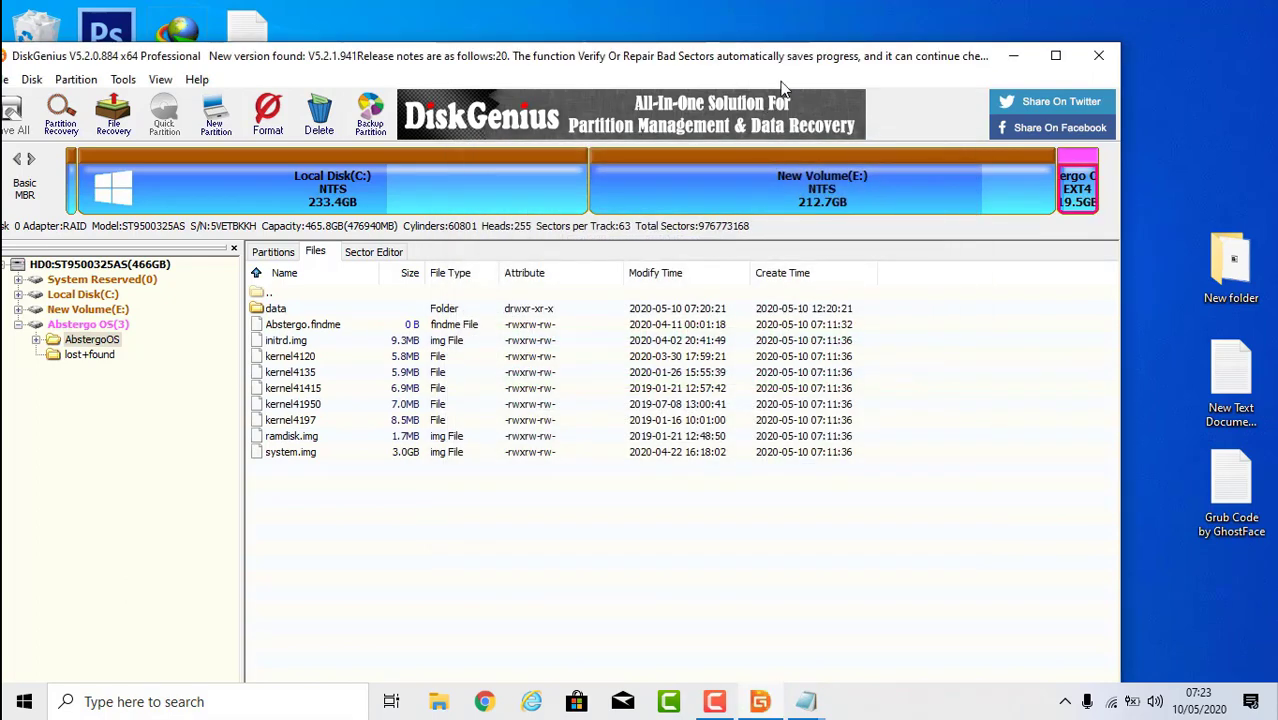
Step: Close DiskGenius and refresh the desktop
left_click_drag(820, 62, 911, 44)
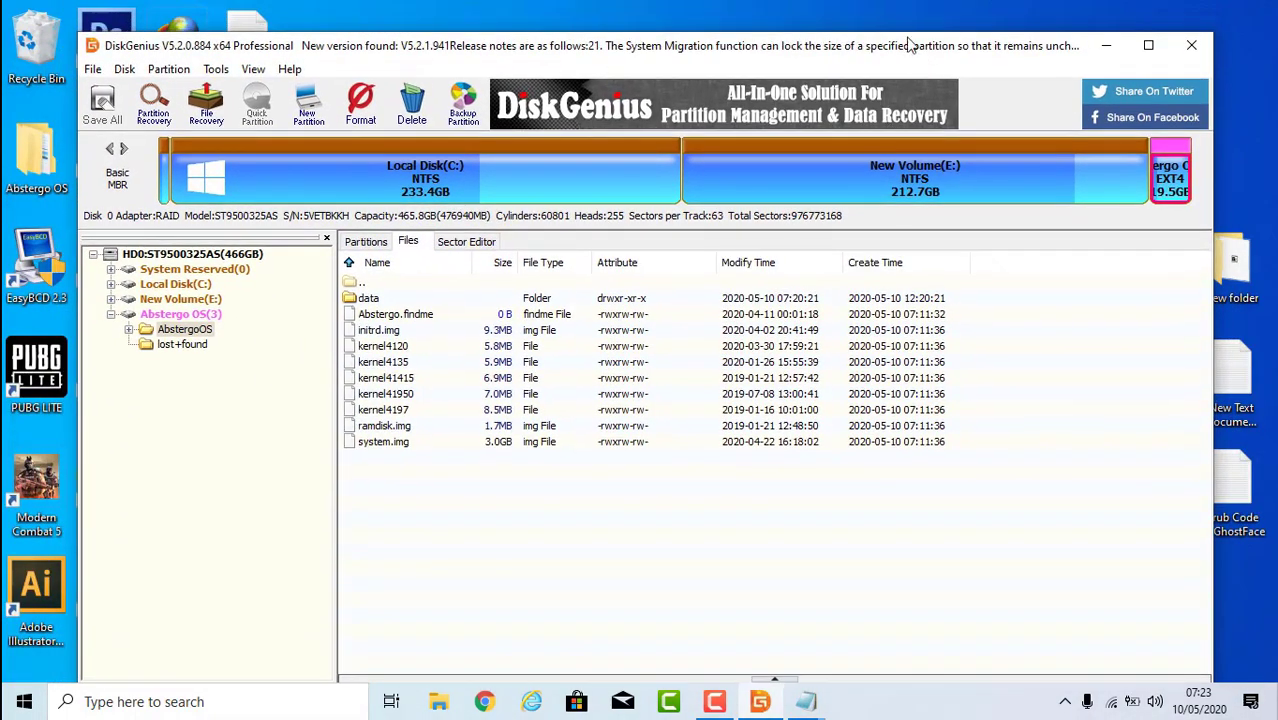
left_click(1189, 46)
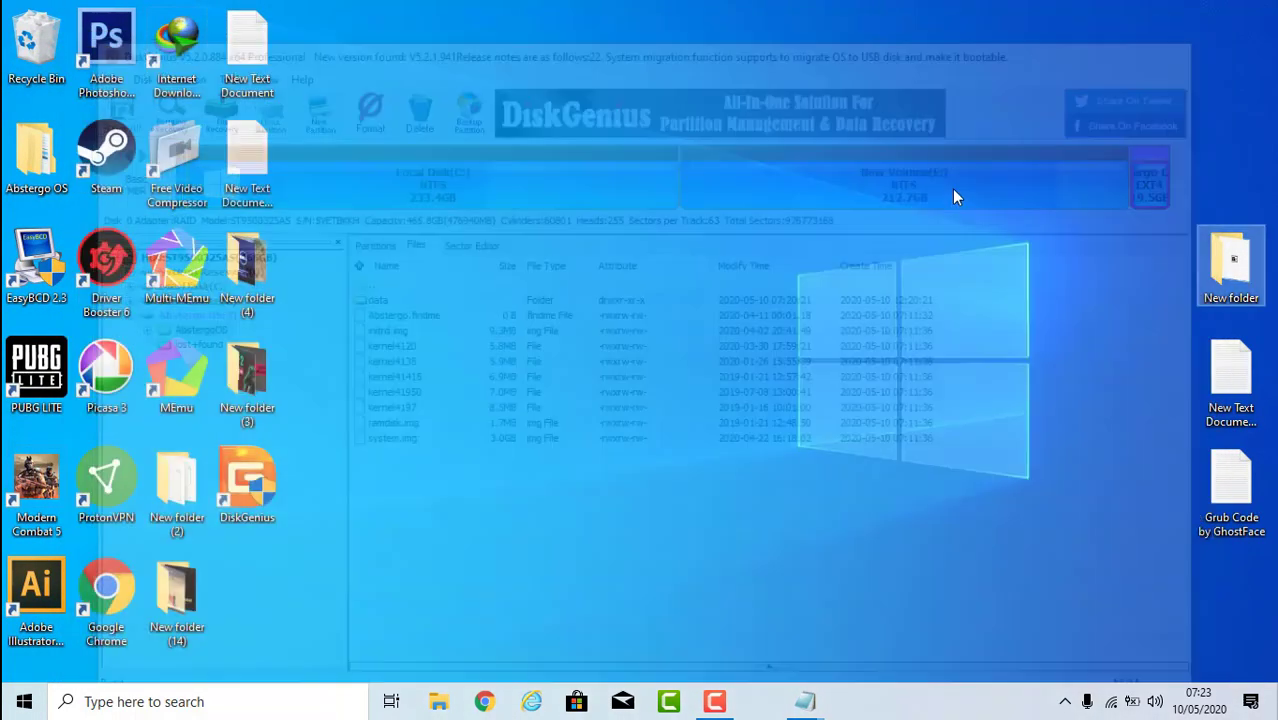
right_click(757, 209)
left_click(825, 262)
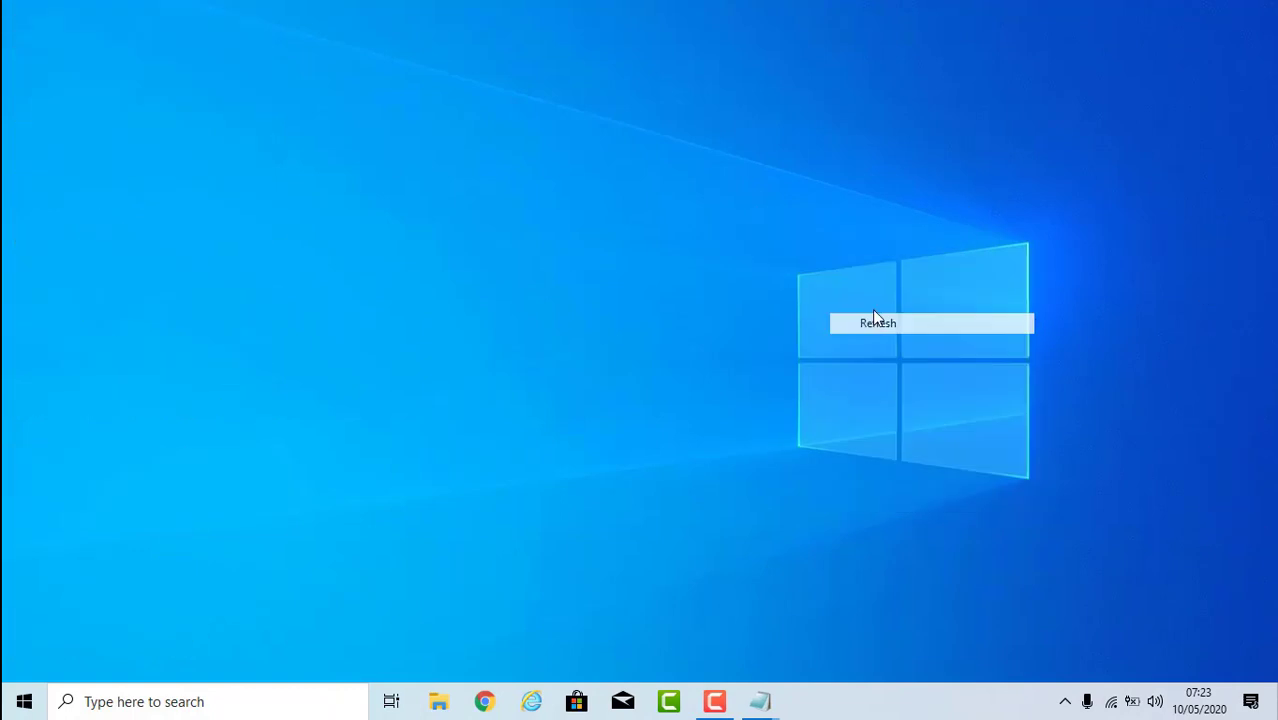
Step: Run the setup from the Grub2Win folder under How To Install and start downloading the GNU Grub and Grub2Win modules
double_click(1228, 262)
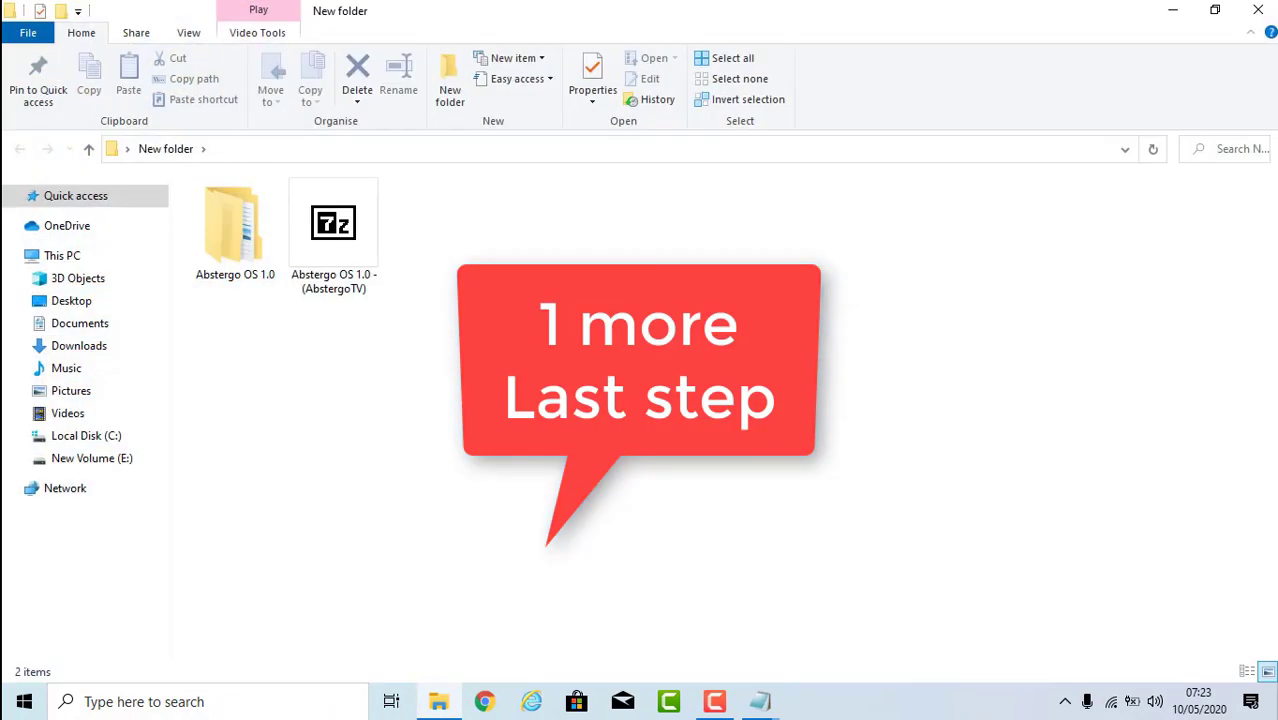
left_click(218, 258)
double_click(218, 258)
double_click(243, 228)
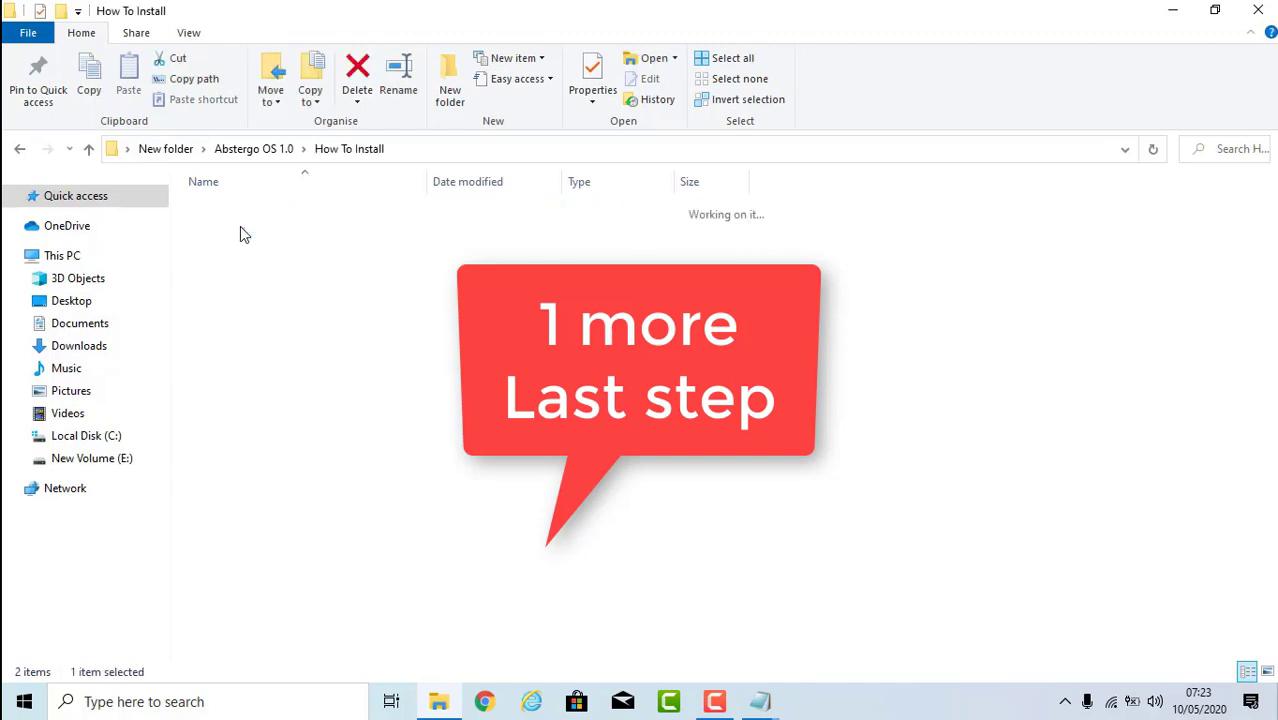
double_click(285, 213)
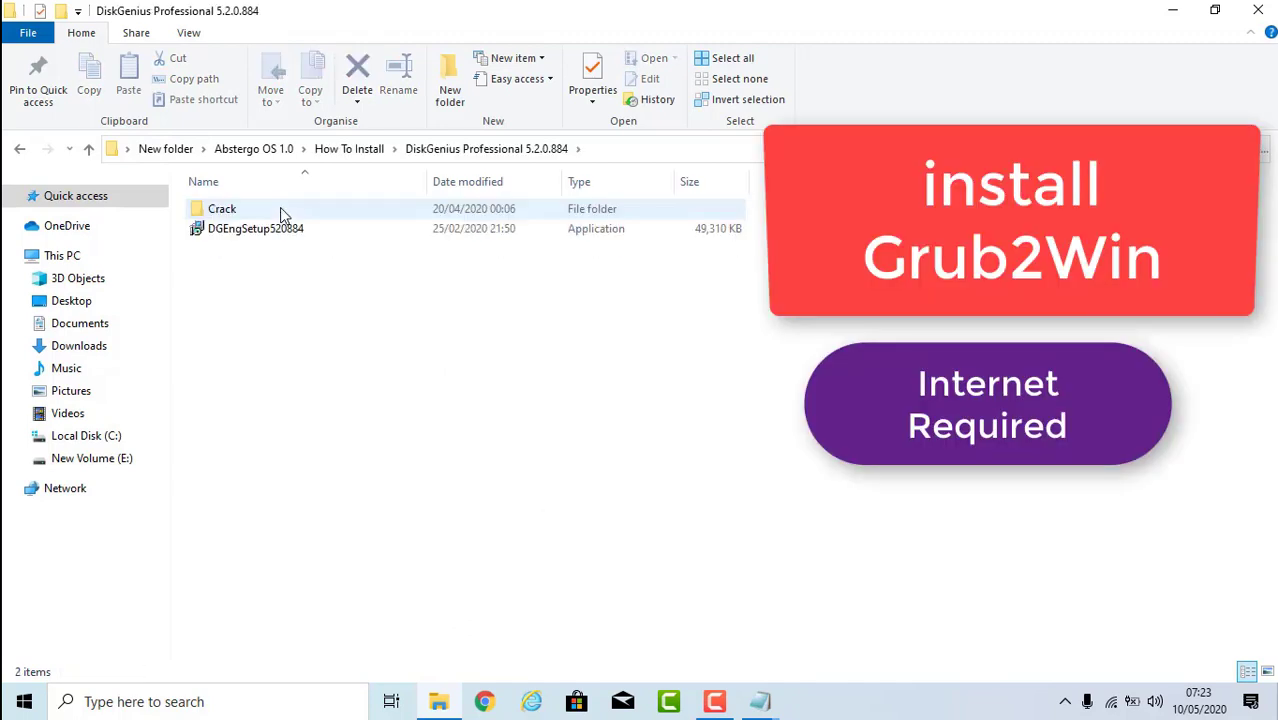
left_click(19, 148)
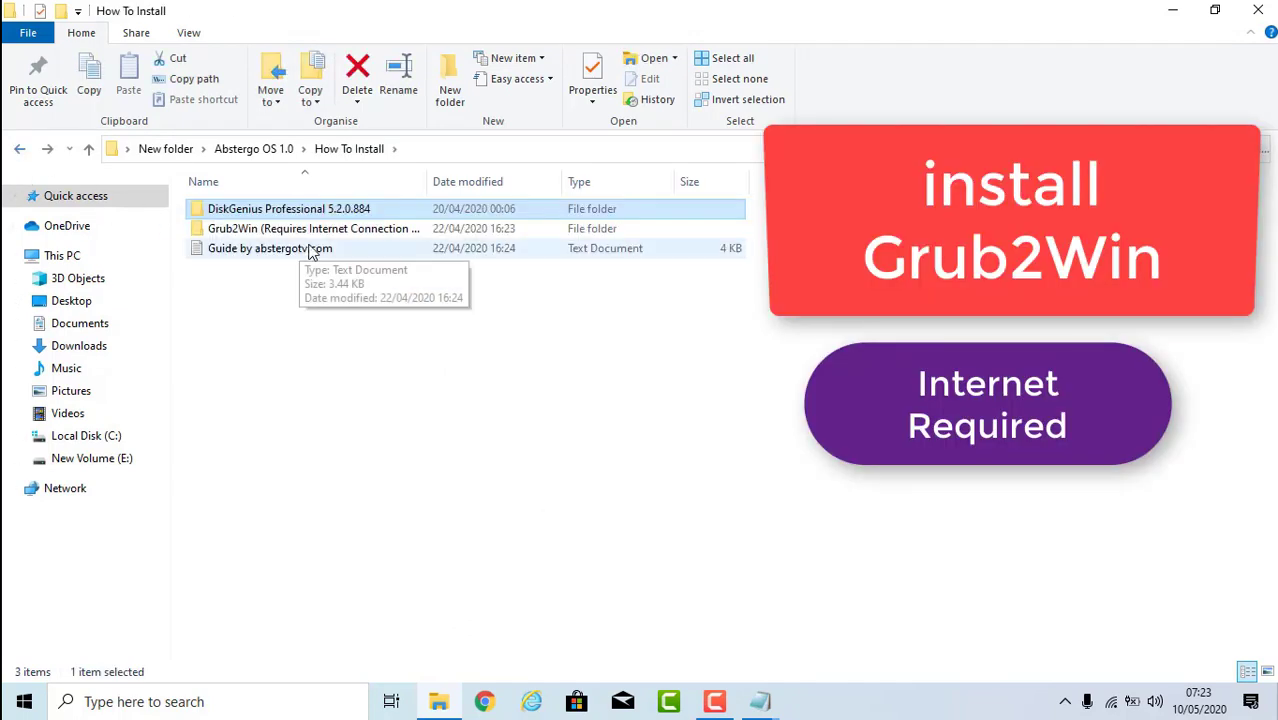
double_click(276, 231)
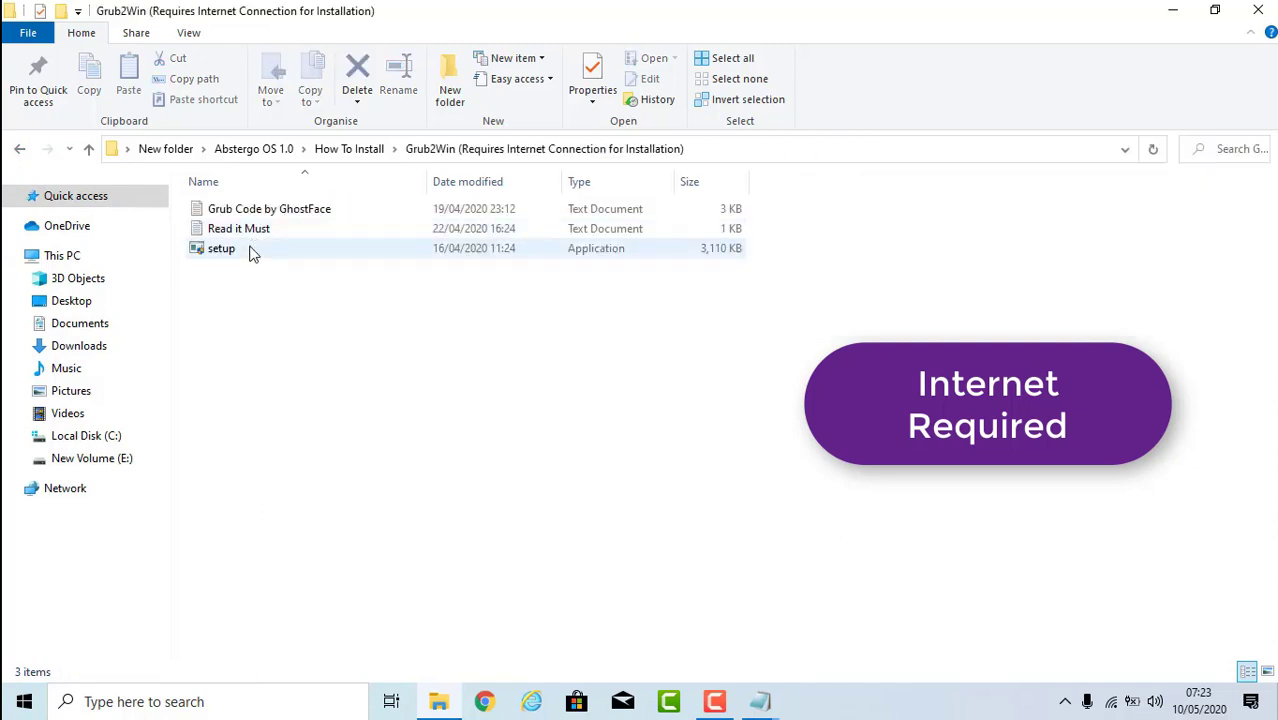
double_click(250, 250)
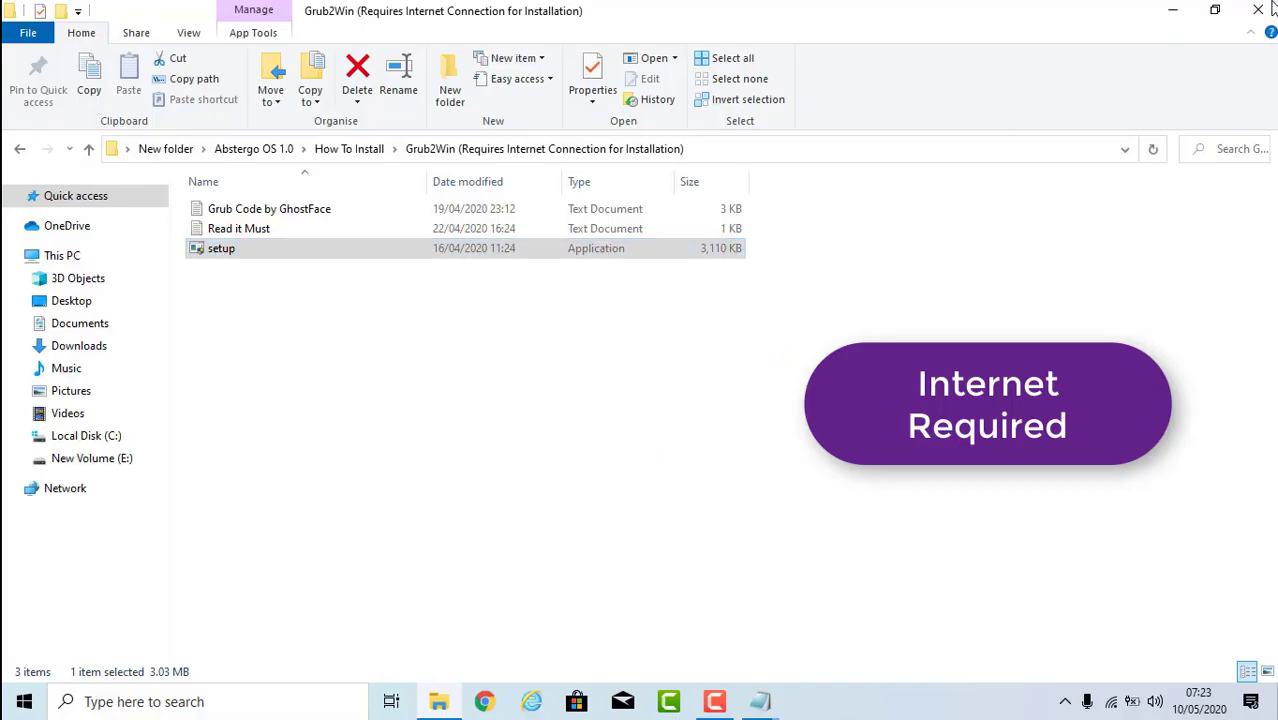
left_click(1172, 10)
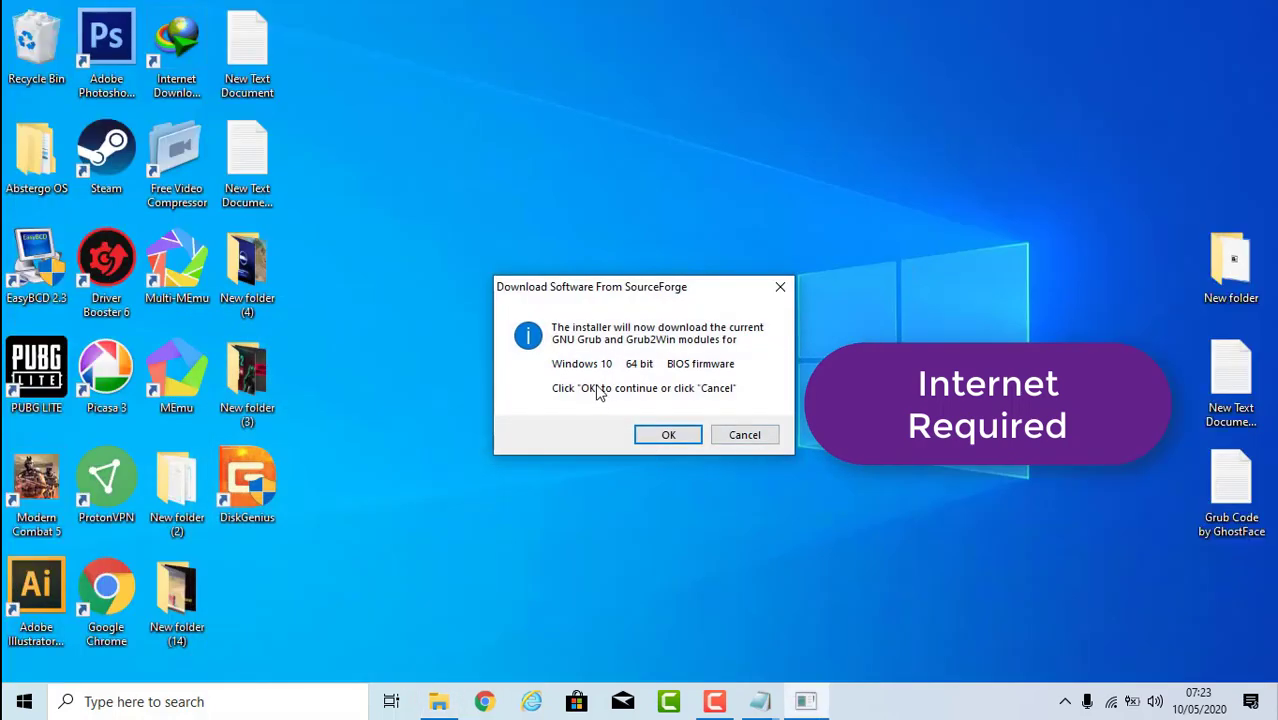
left_click(693, 433)
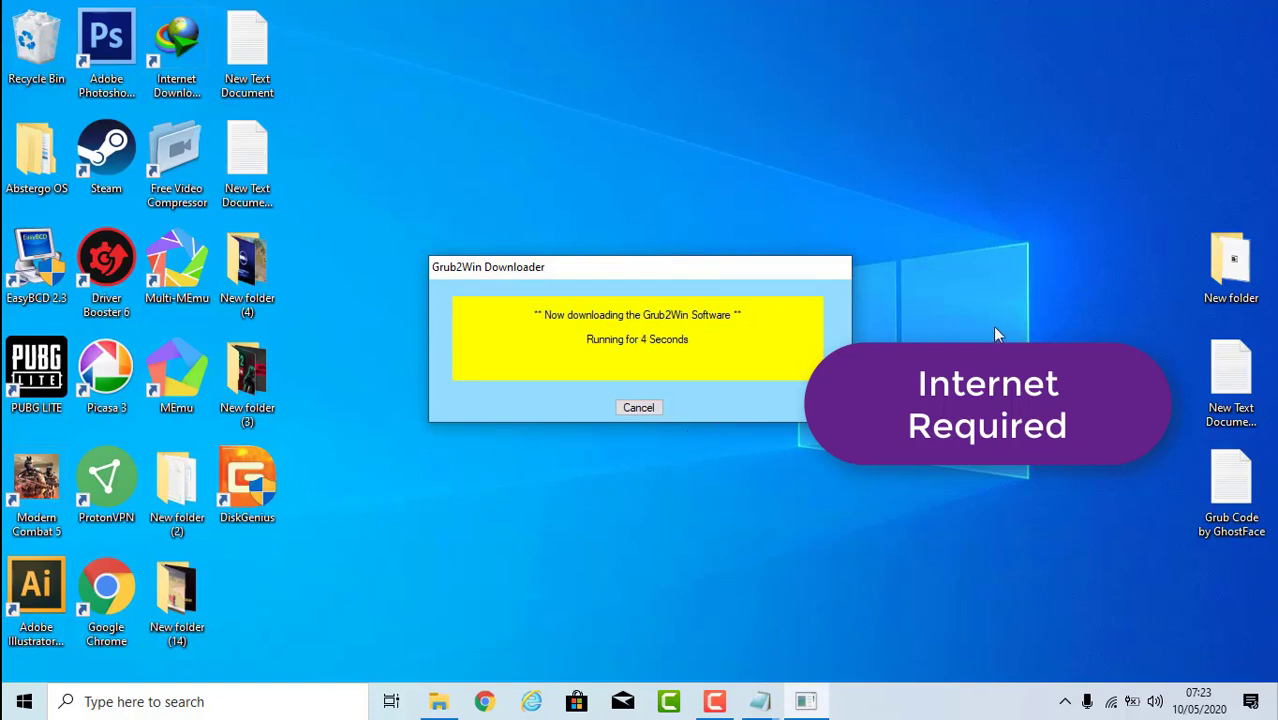
right_click(941, 251)
left_click(972, 303)
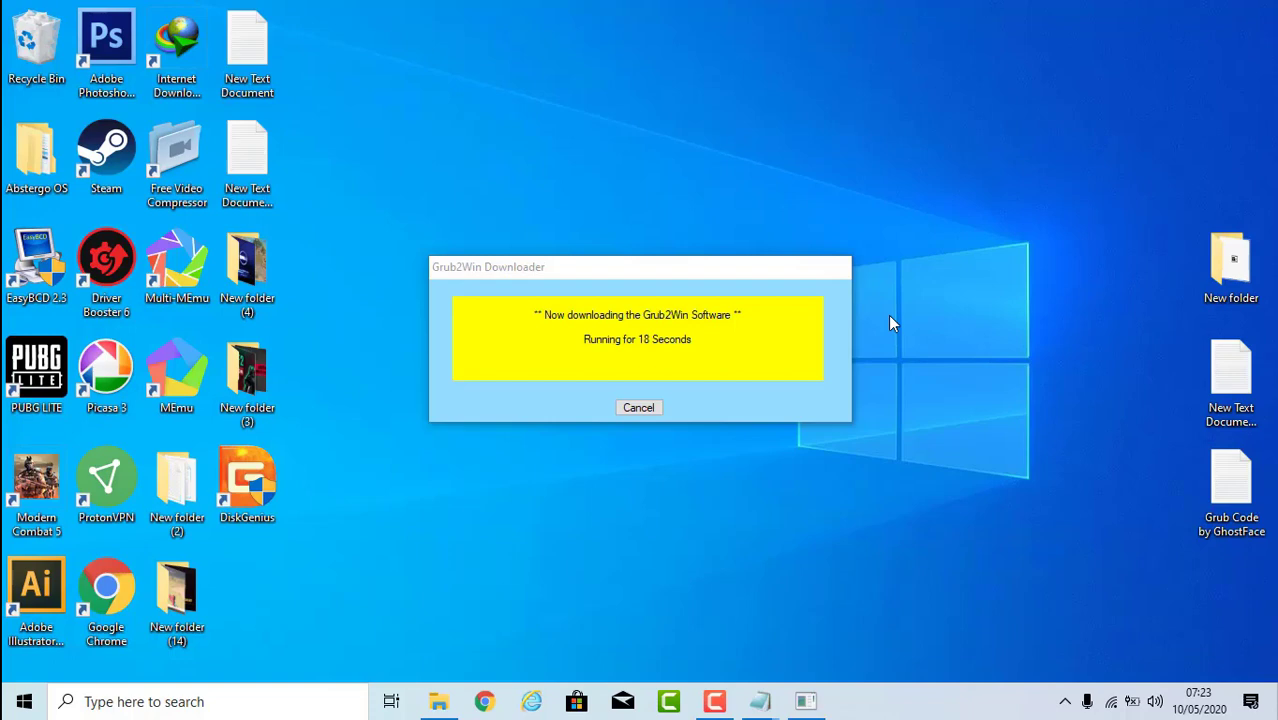
right_click(976, 172)
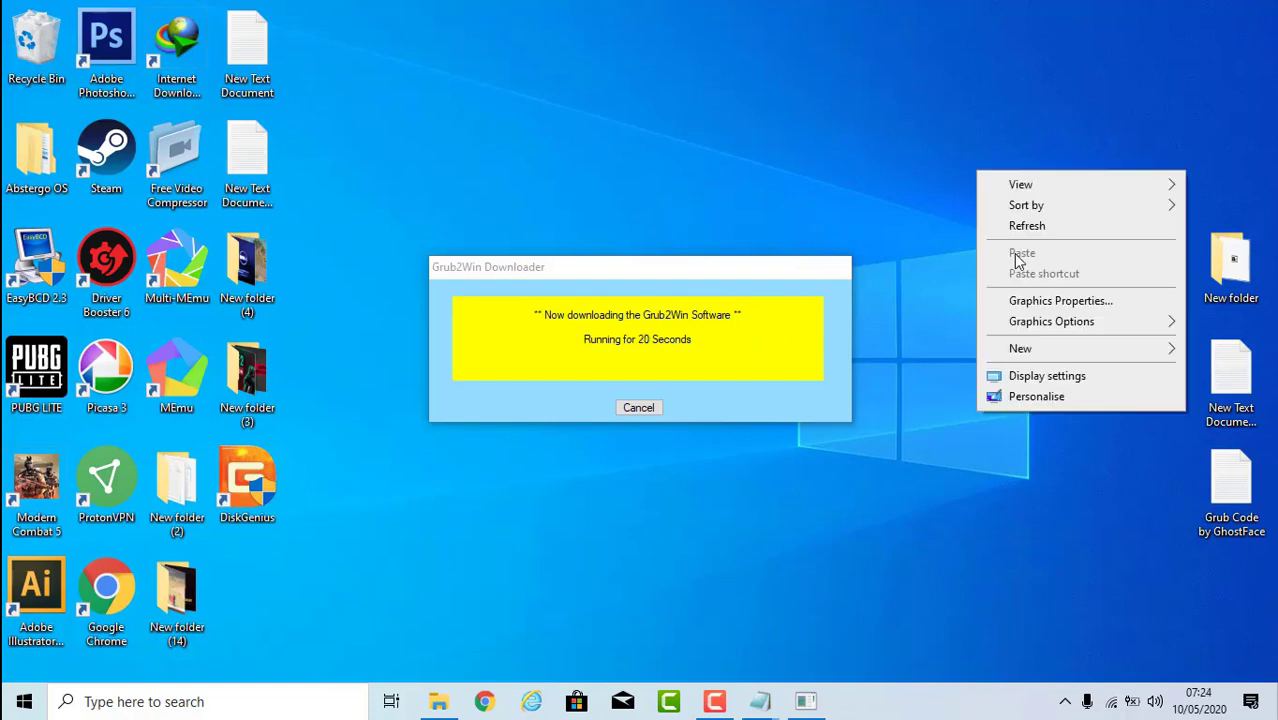
left_click(1016, 227)
right_click(1020, 242)
left_click(1035, 287)
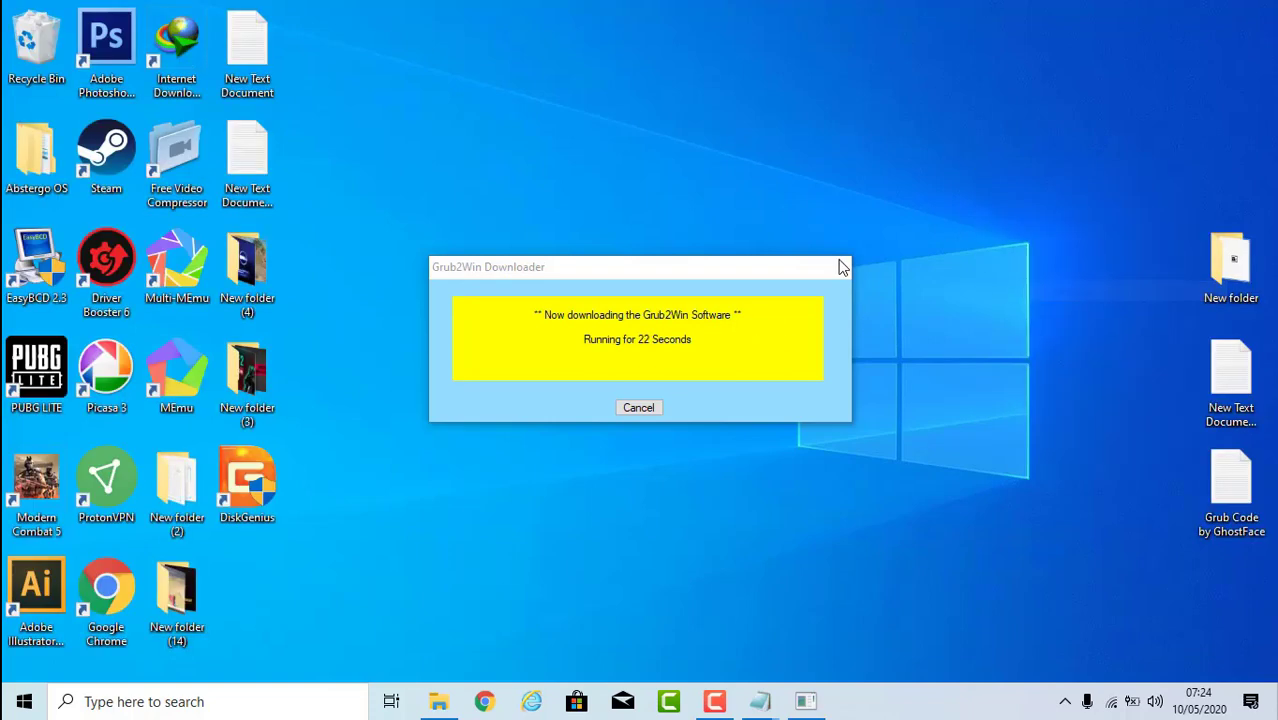
right_click(946, 226)
left_click(998, 283)
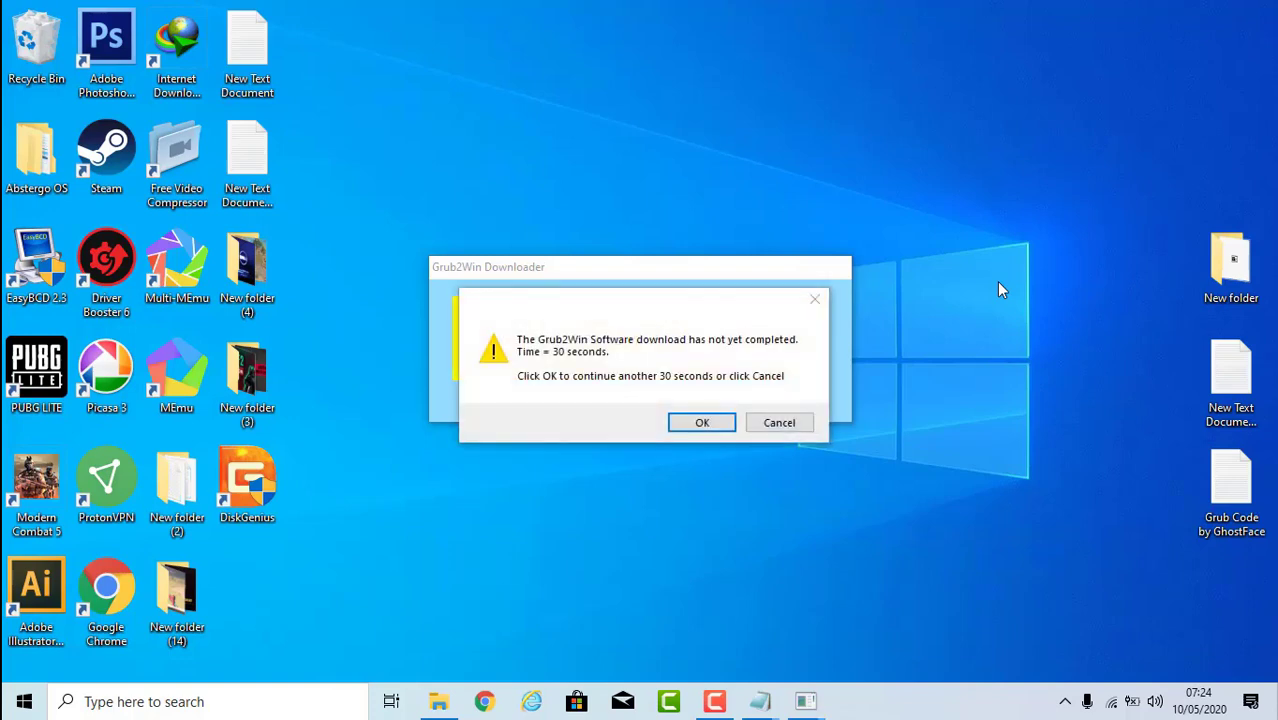
Step: Continue the Grub2Win download for another 30 seconds, then install it on drive C: with a desktop shortcut and automatic launch
left_click(710, 427)
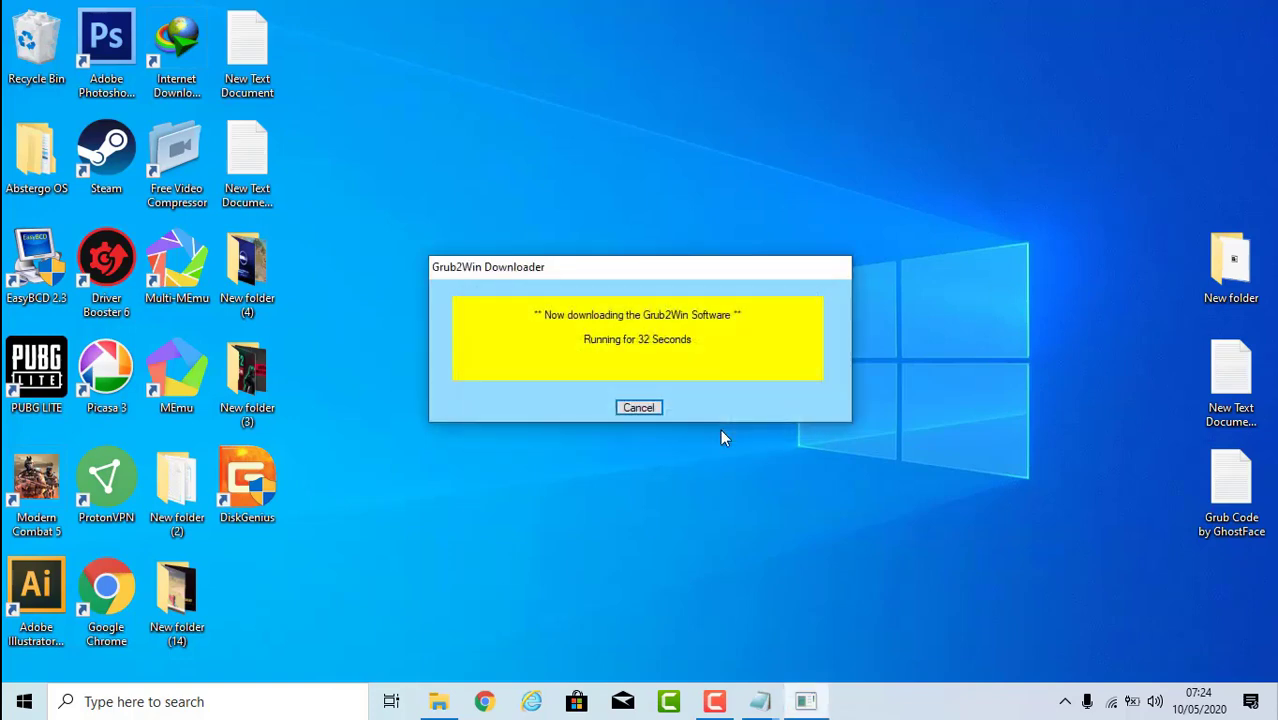
left_click_drag(664, 270, 712, 222)
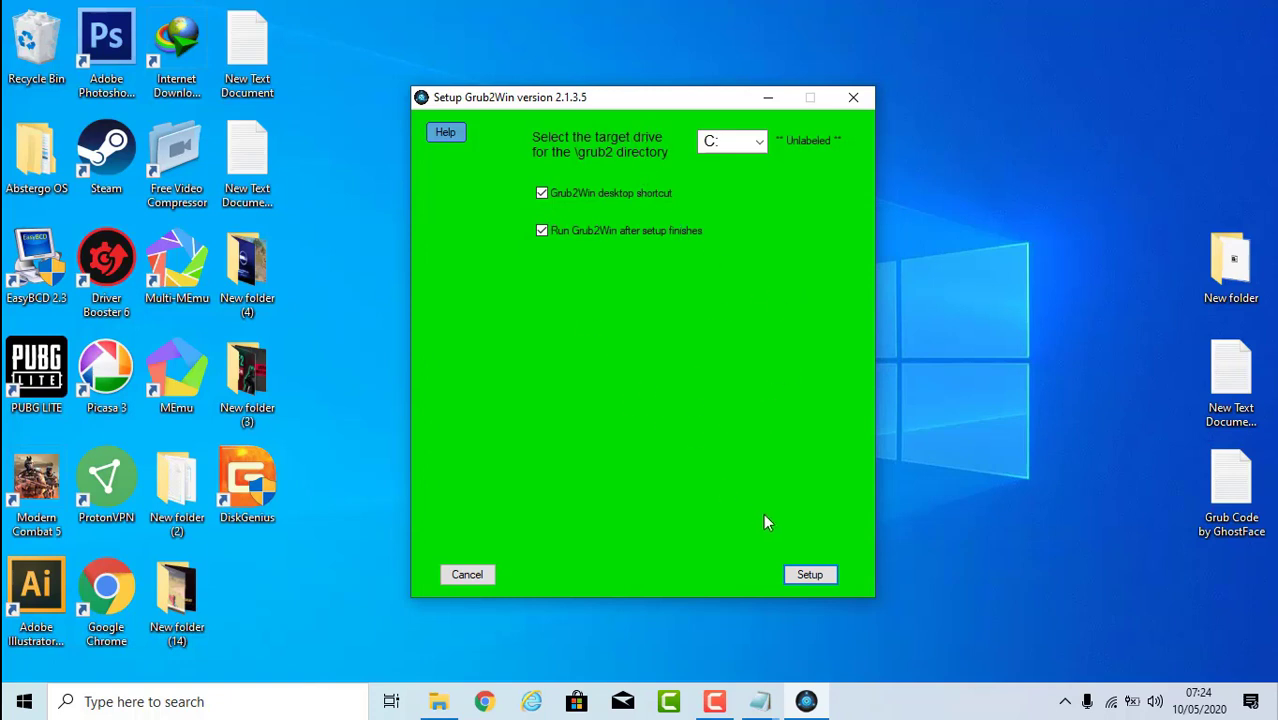
left_click(816, 578)
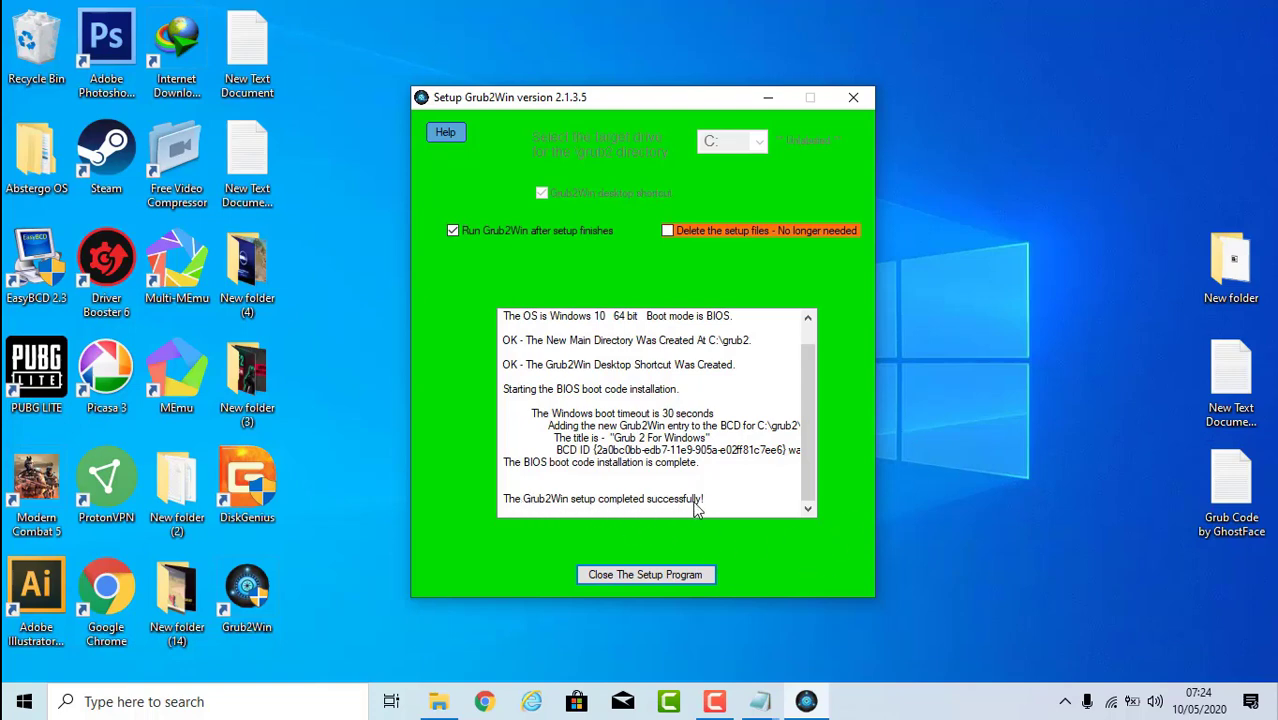
left_click(685, 574)
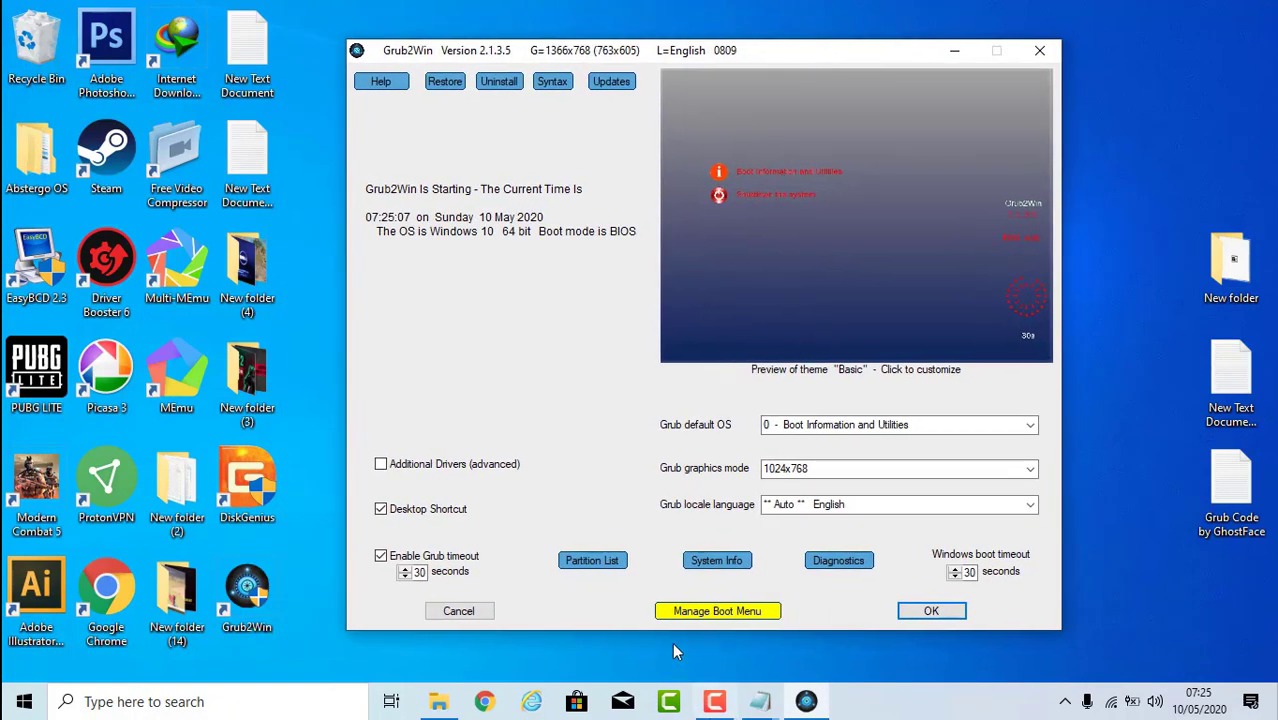
Step: Add a new entry to the Grub2Win boot menu and set its type to submenu
left_click(720, 612)
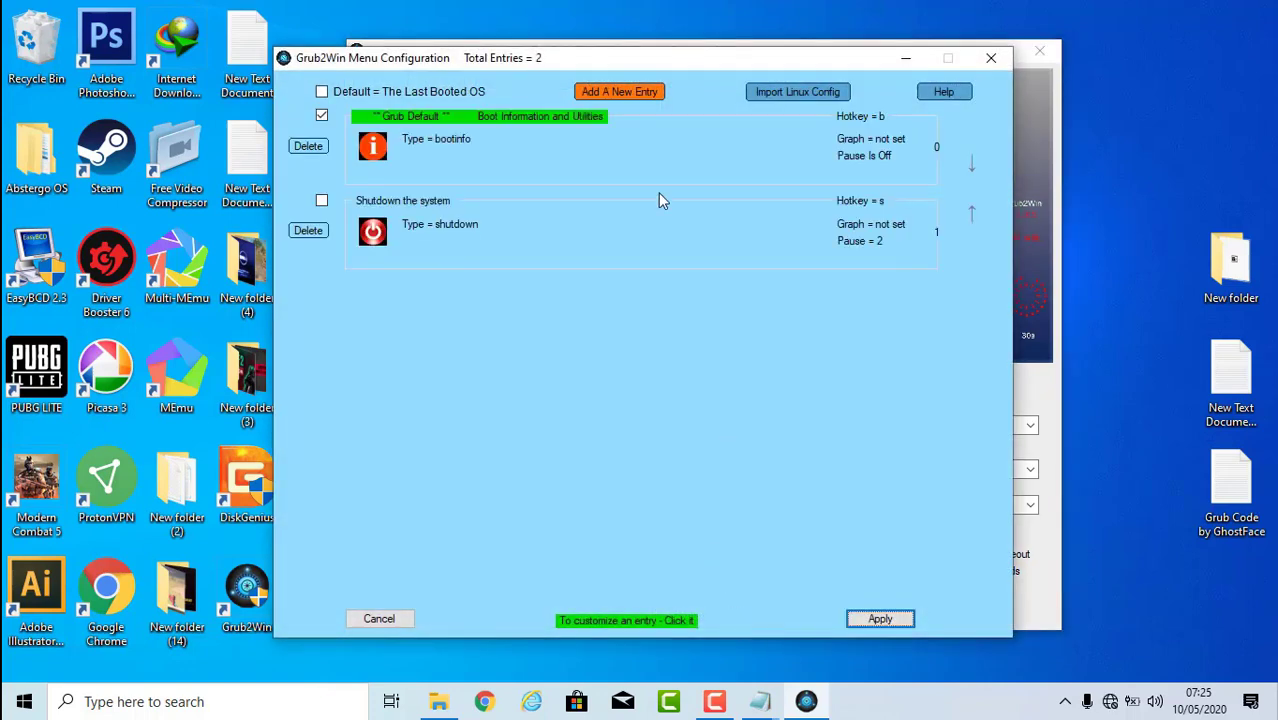
left_click(640, 91)
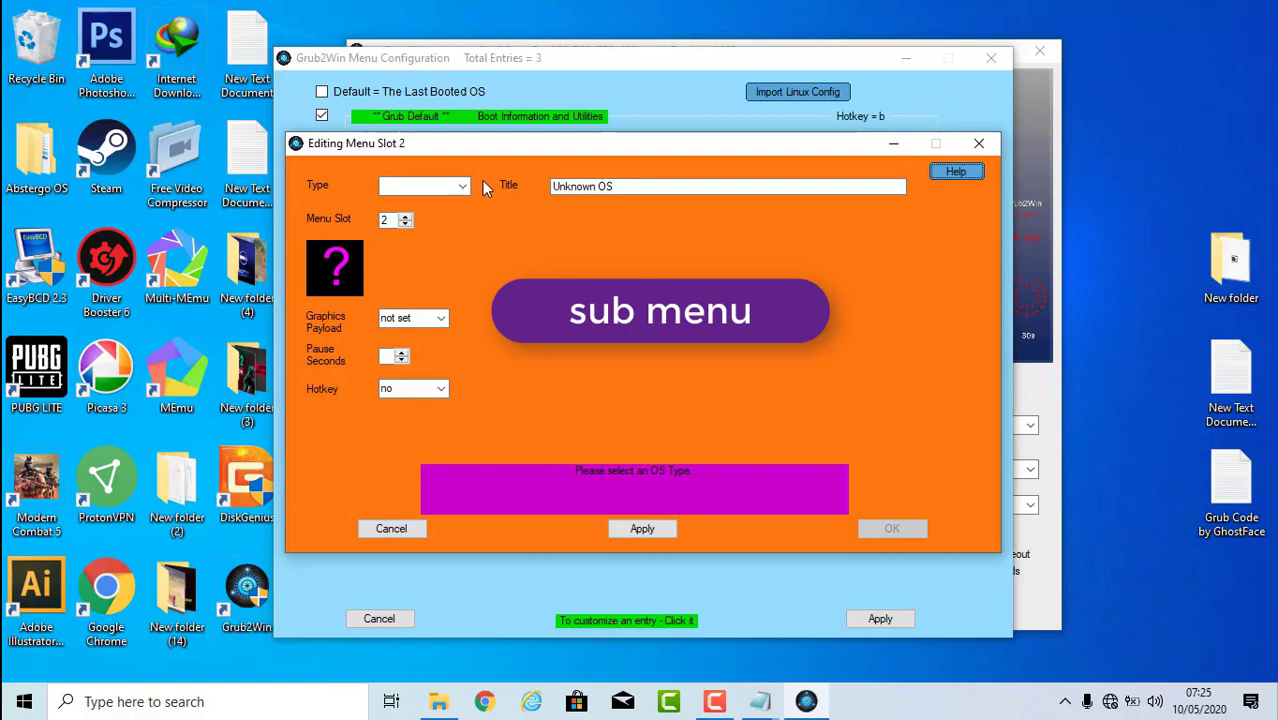
left_click(463, 186)
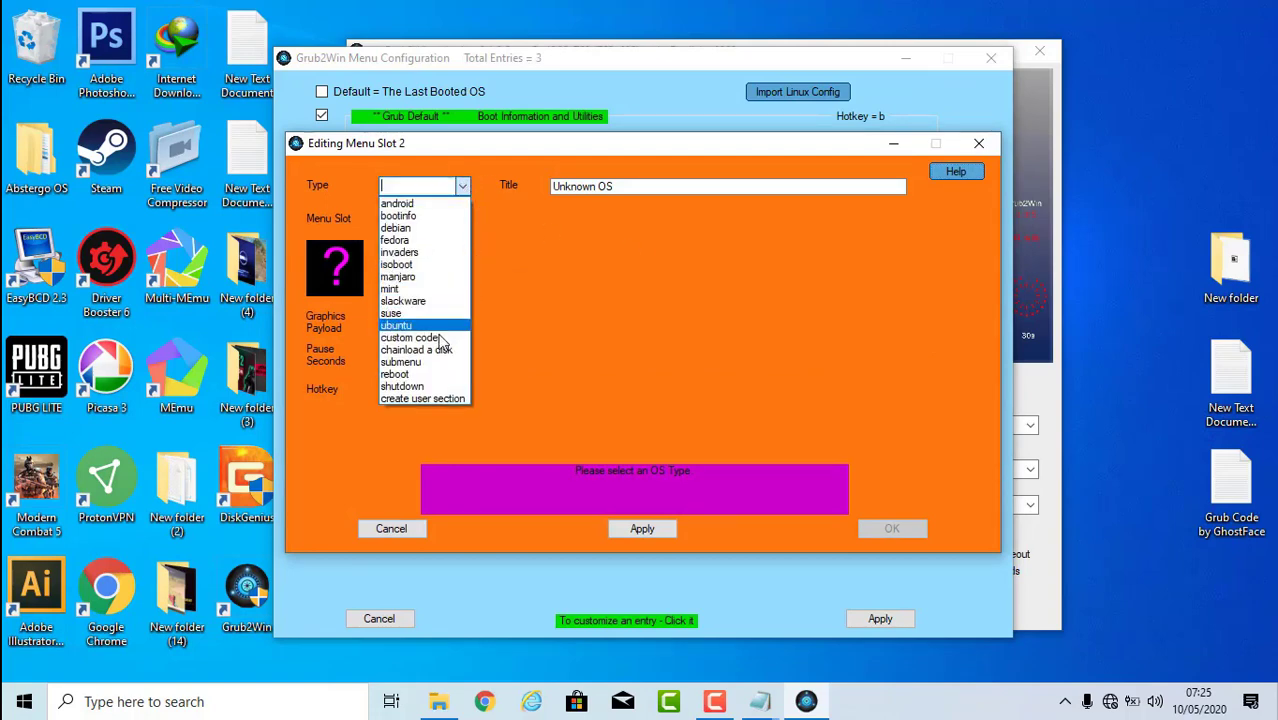
left_click(410, 362)
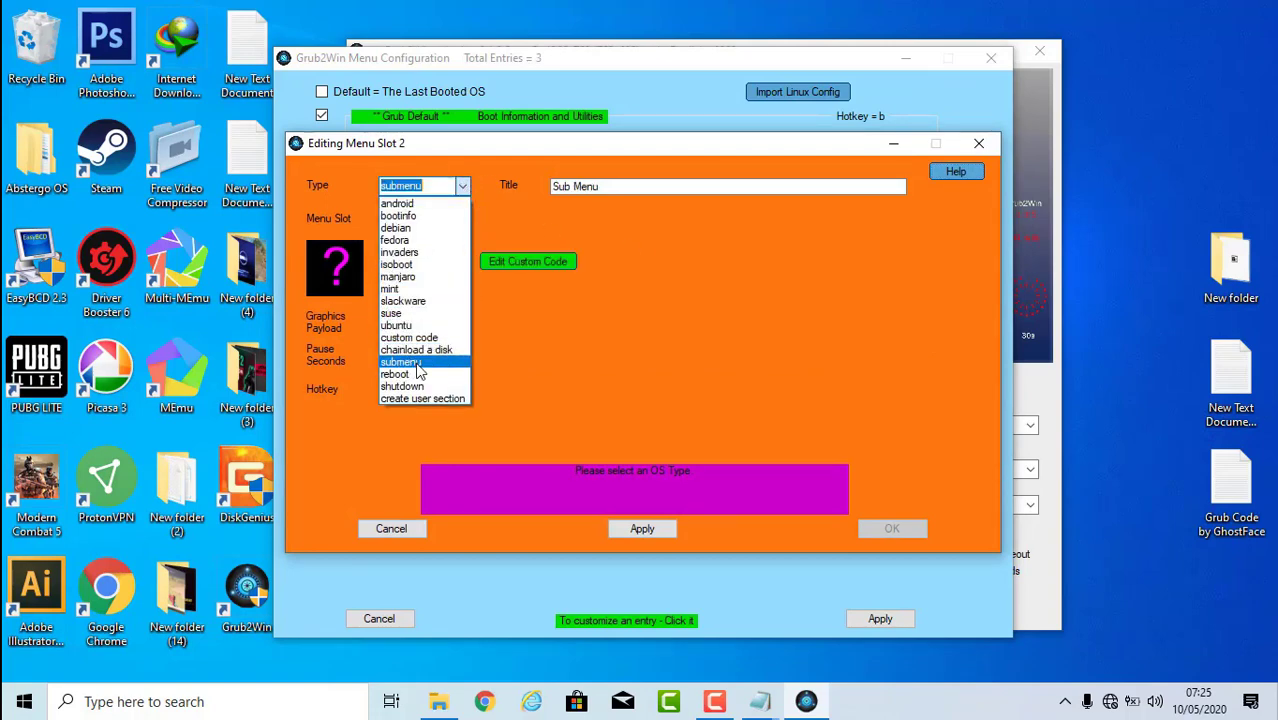
Step: Copy "Abstergo OS 1.0" from the desktop text document and use it as the title of the new boot menu entry
double_click(1240, 490)
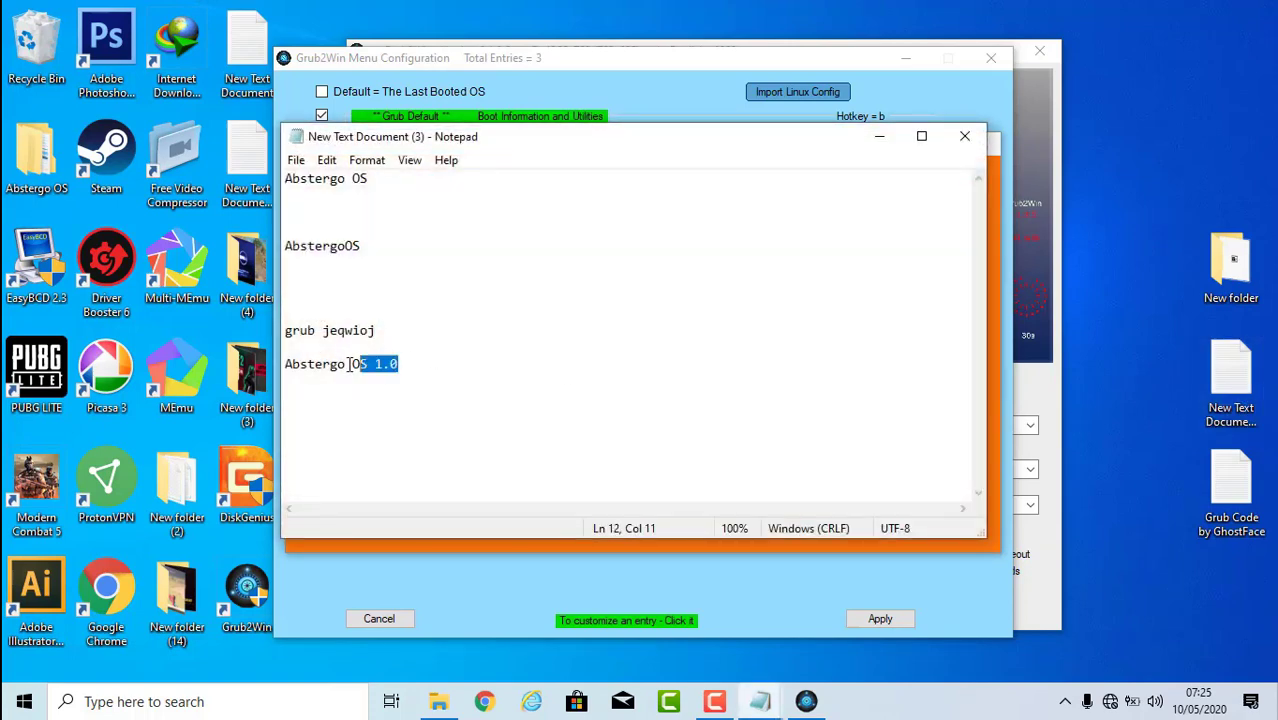
right_click(287, 366)
left_click(390, 430)
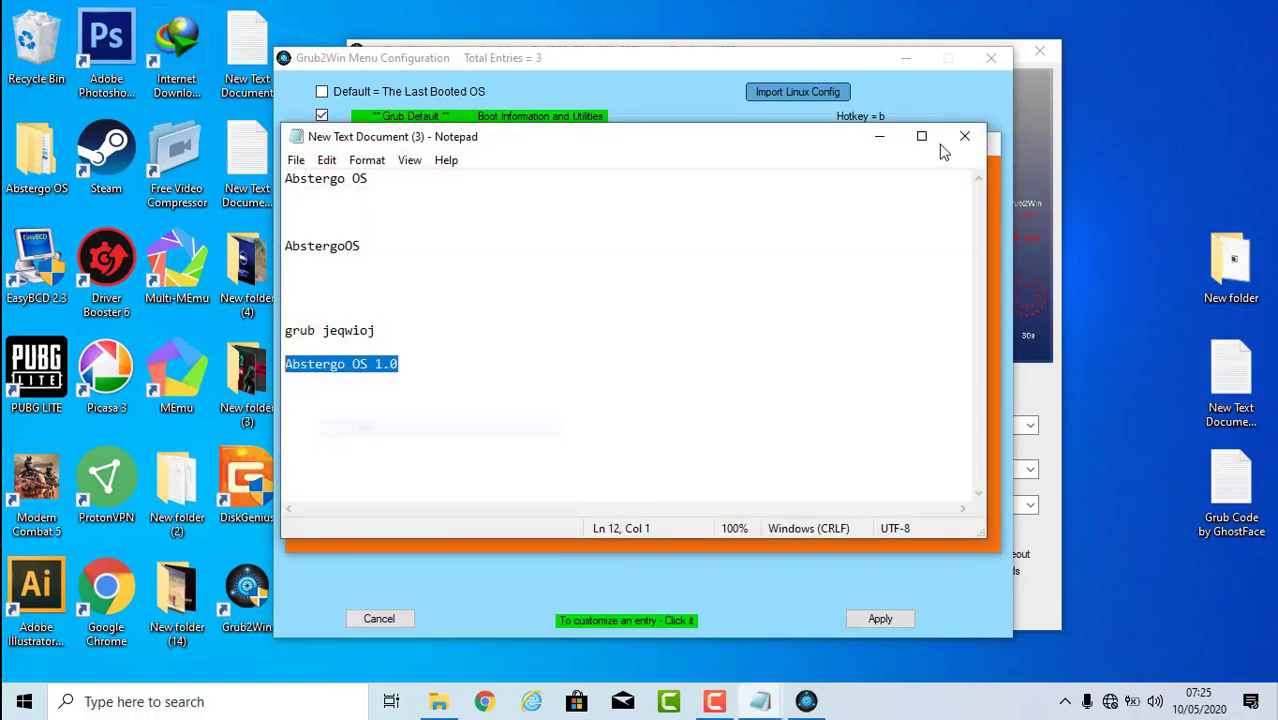
left_click(880, 138)
left_click_drag(631, 186, 542, 181)
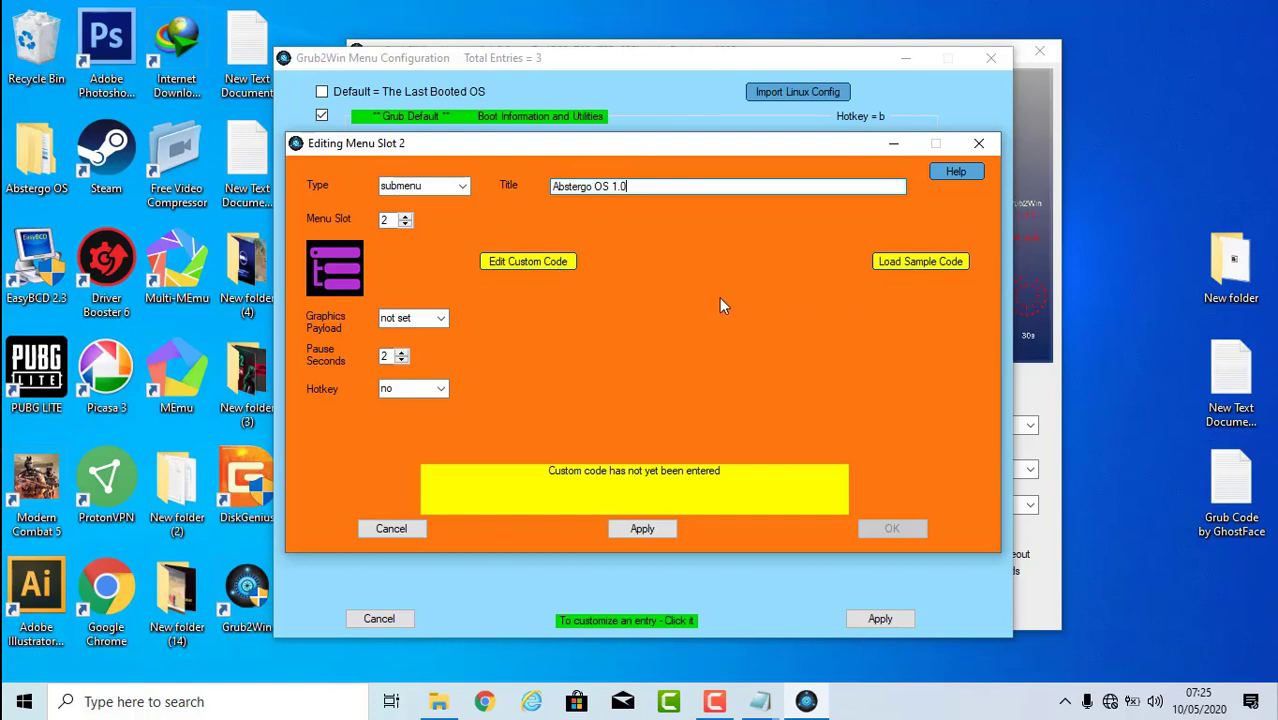
Step: Copy the entire text of the Grub Code by GhostFace document from the Grub2Win folder under How To Install
left_click(548, 264)
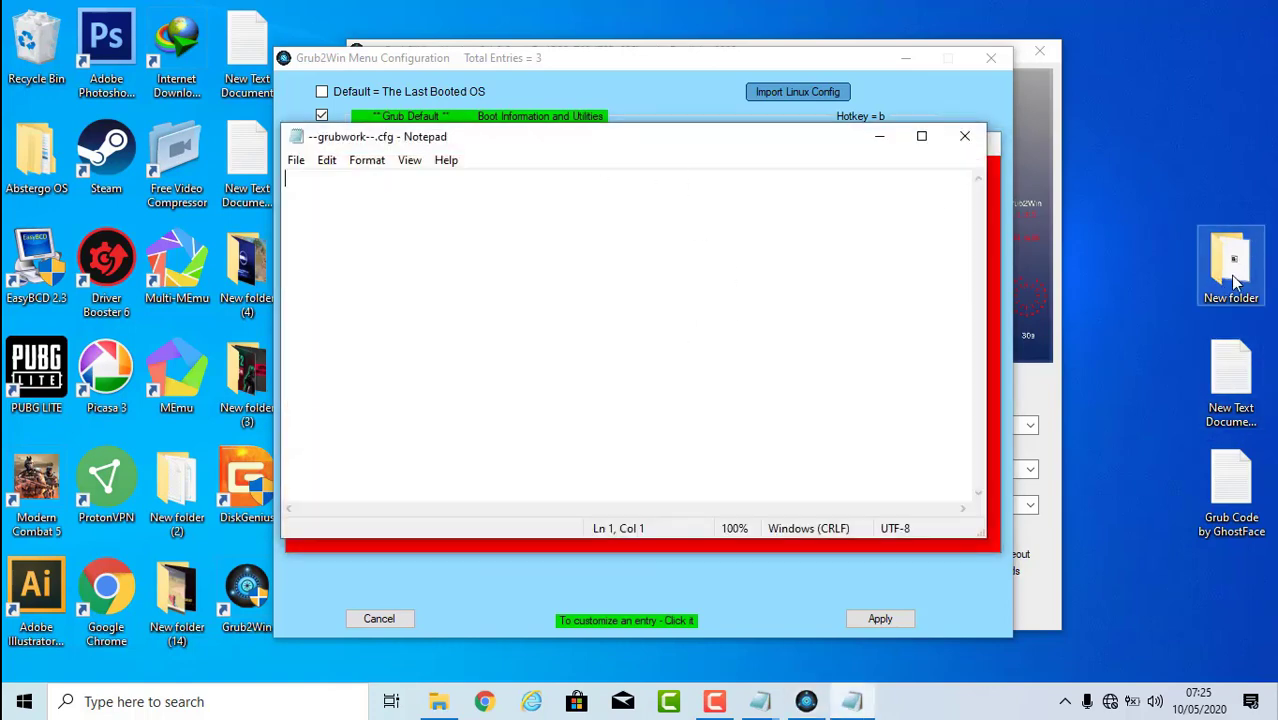
left_click(1183, 278)
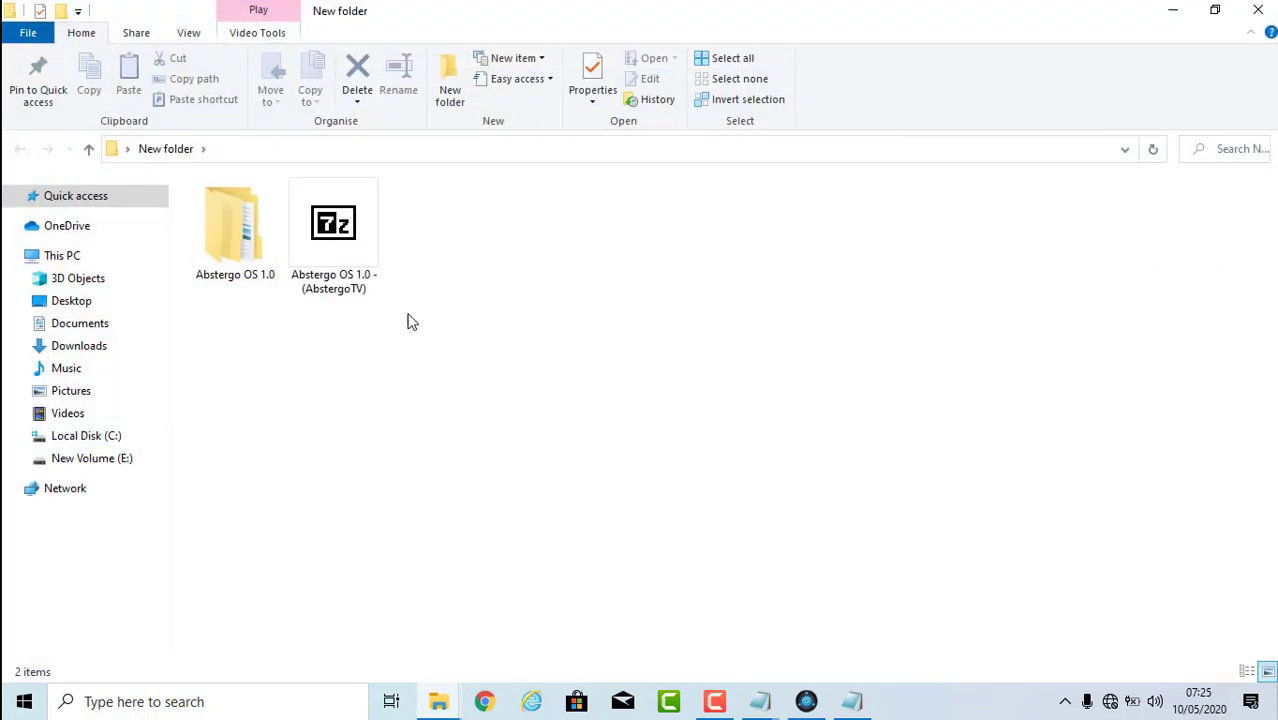
left_click(250, 235)
double_click(250, 235)
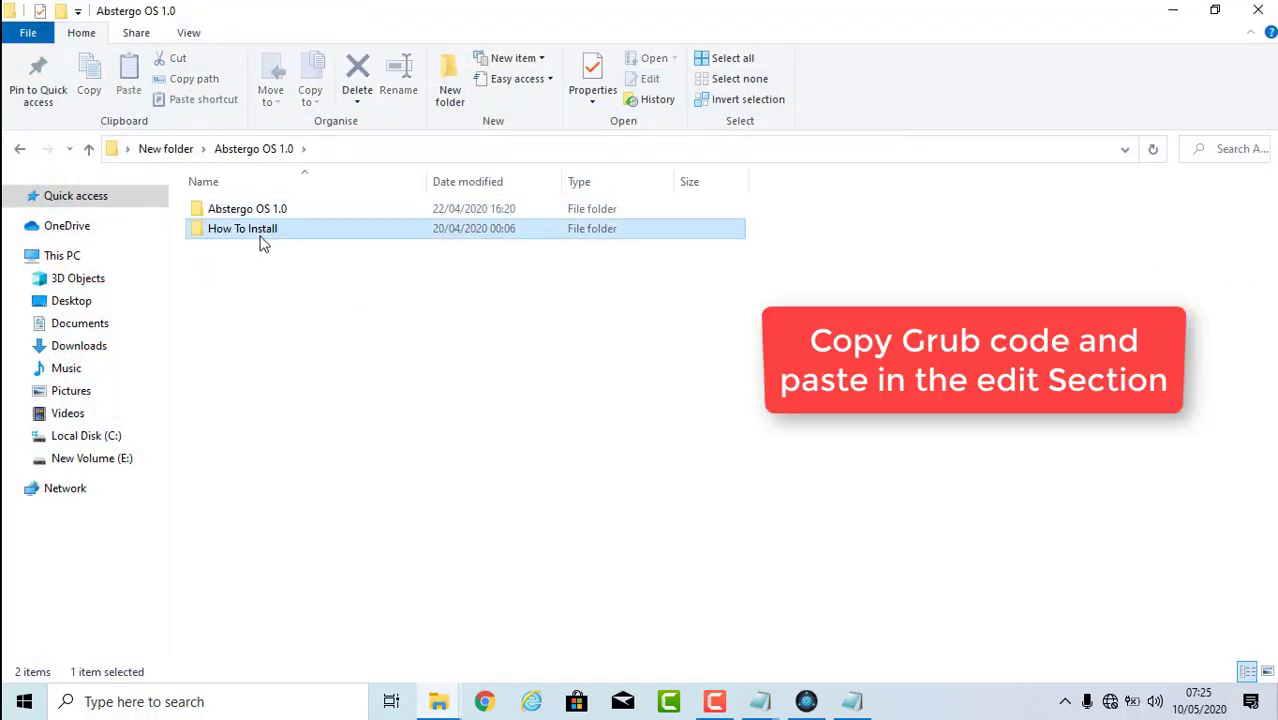
double_click(262, 238)
double_click(274, 236)
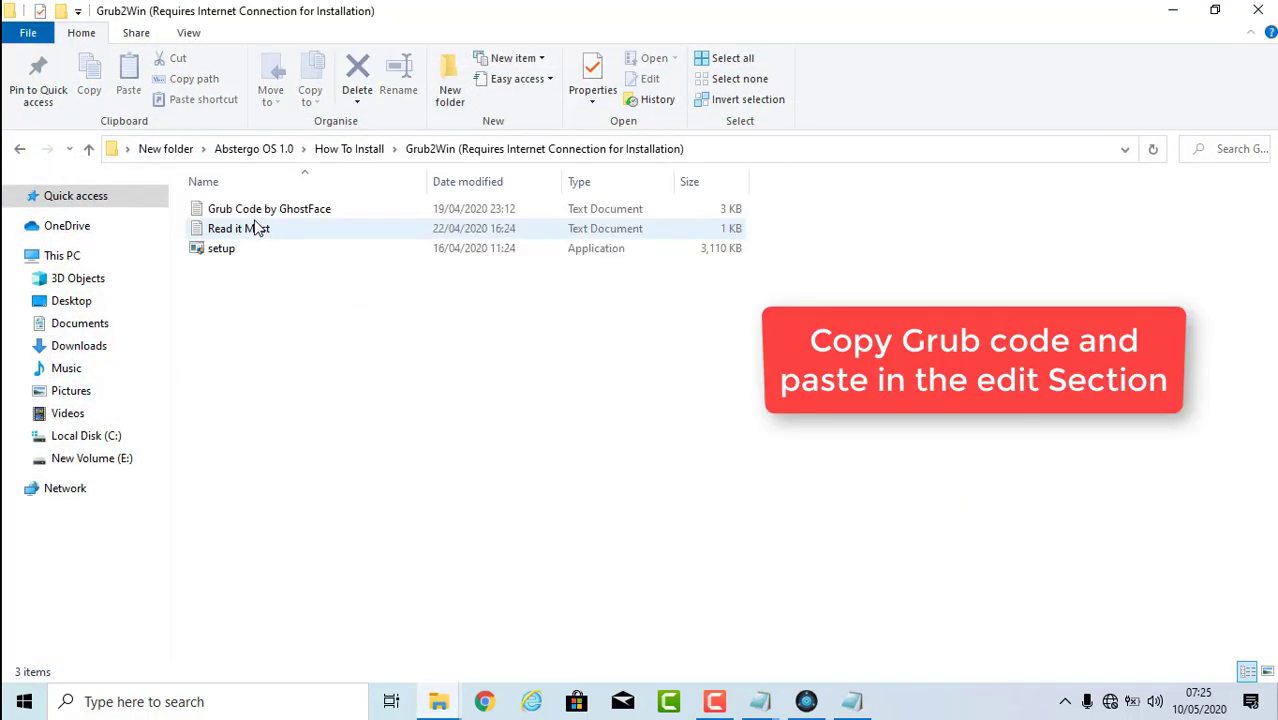
double_click(257, 210)
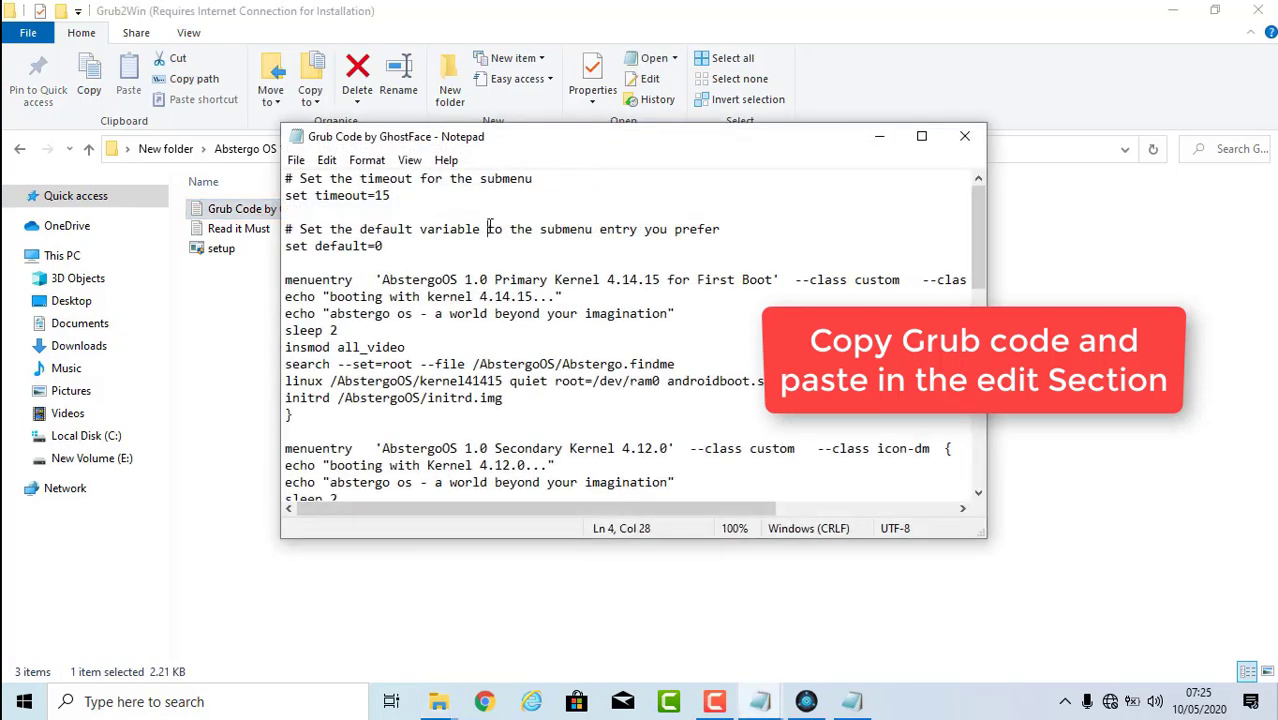
key("ctrl+a")
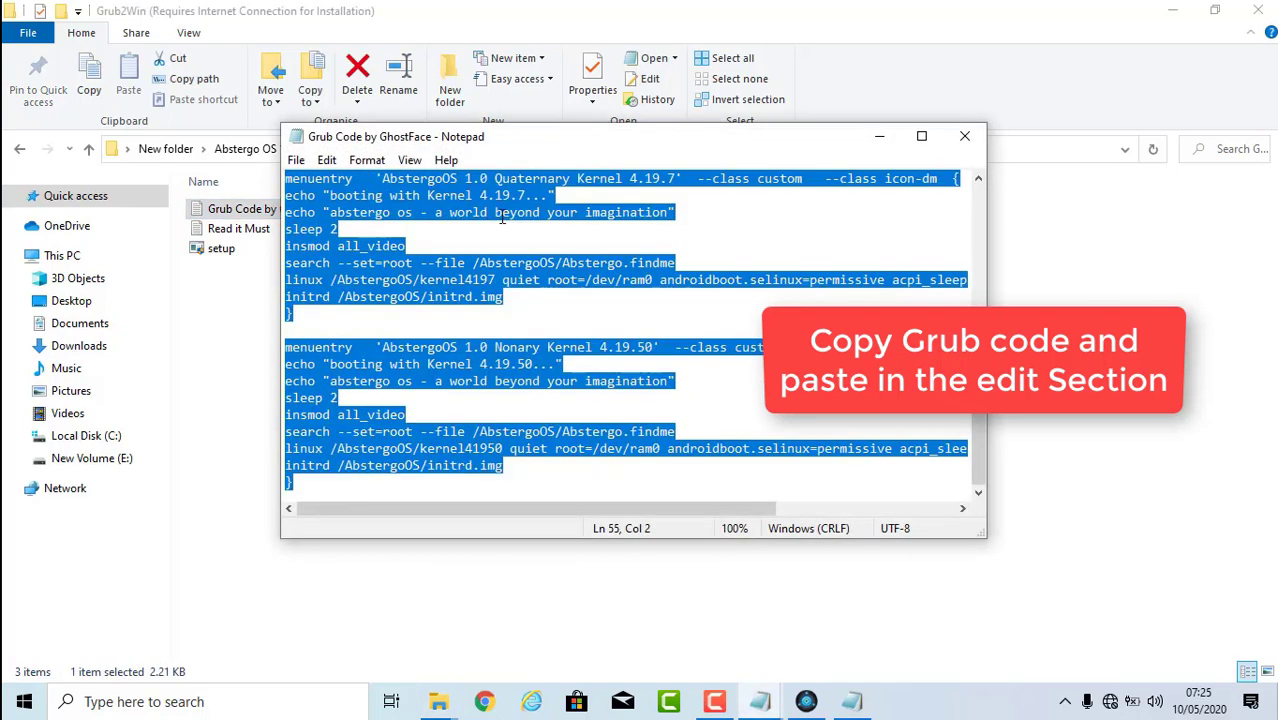
right_click(502, 218)
left_click(530, 268)
left_click(964, 136)
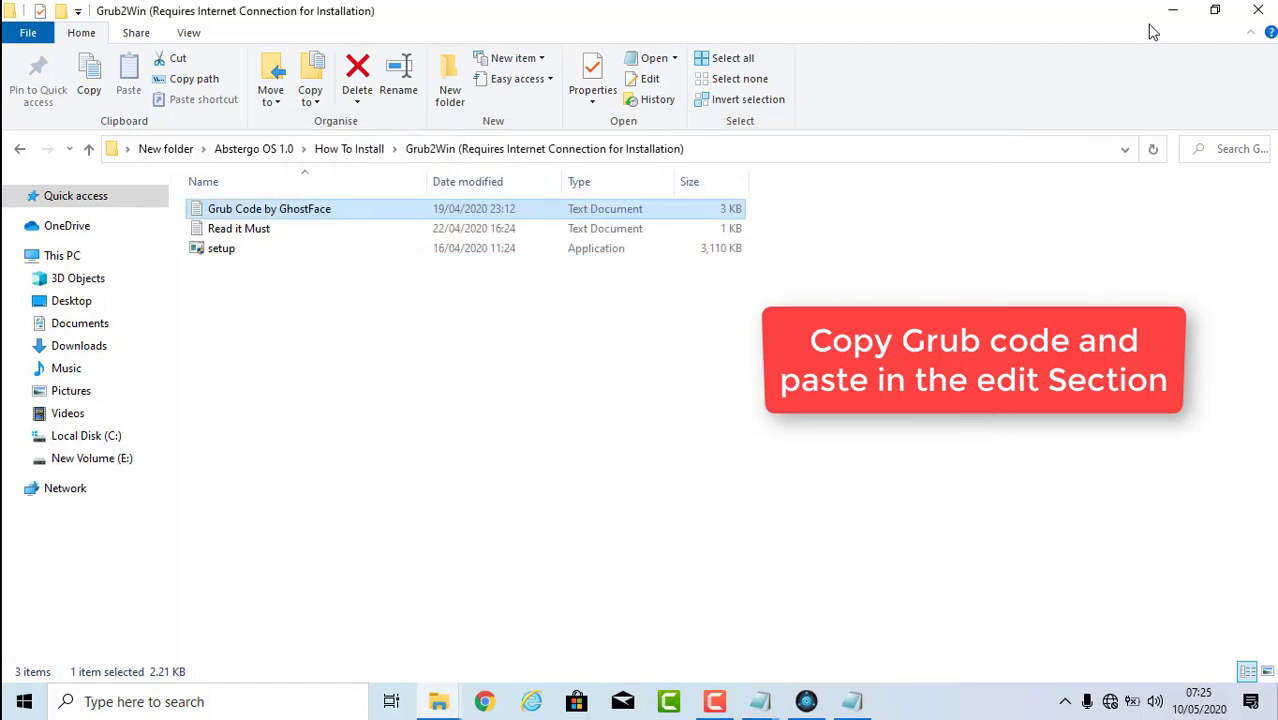
left_click(1172, 10)
Step: Paste the copied Grub code as the Abstergo OS 1.0 entry's custom code, save it and acknowledge the syntax check
left_click(965, 146)
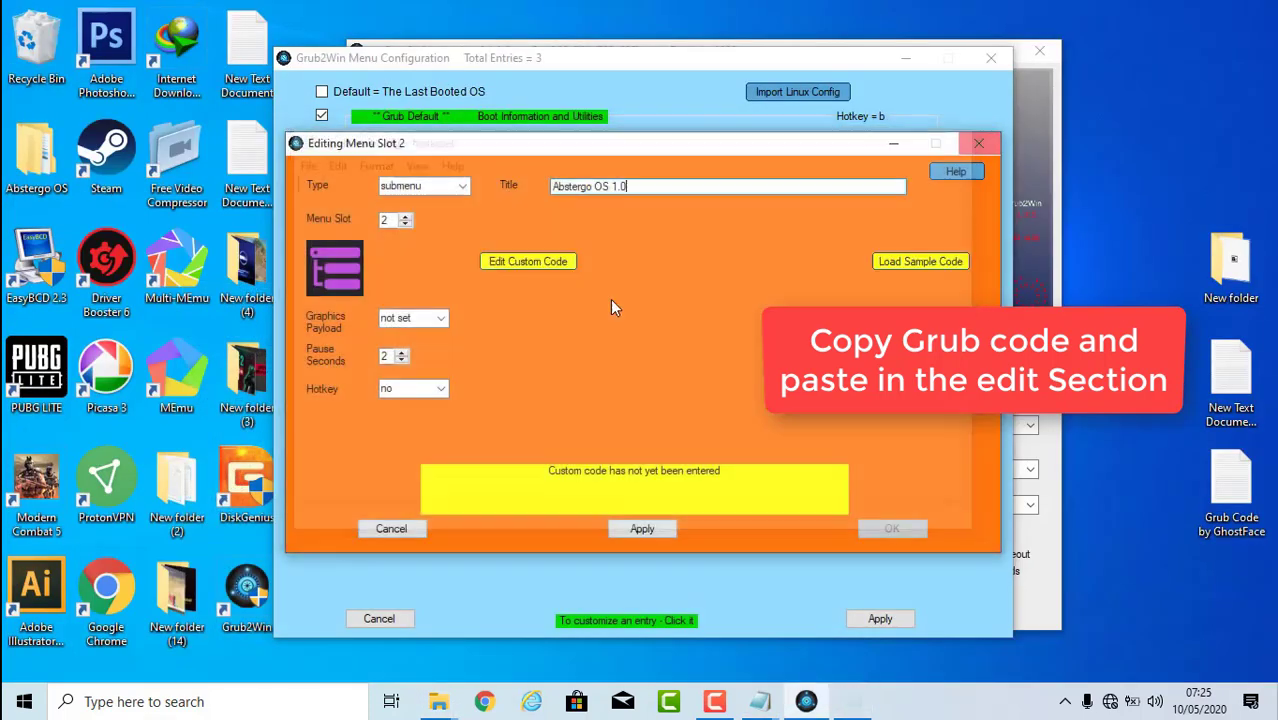
left_click(530, 254)
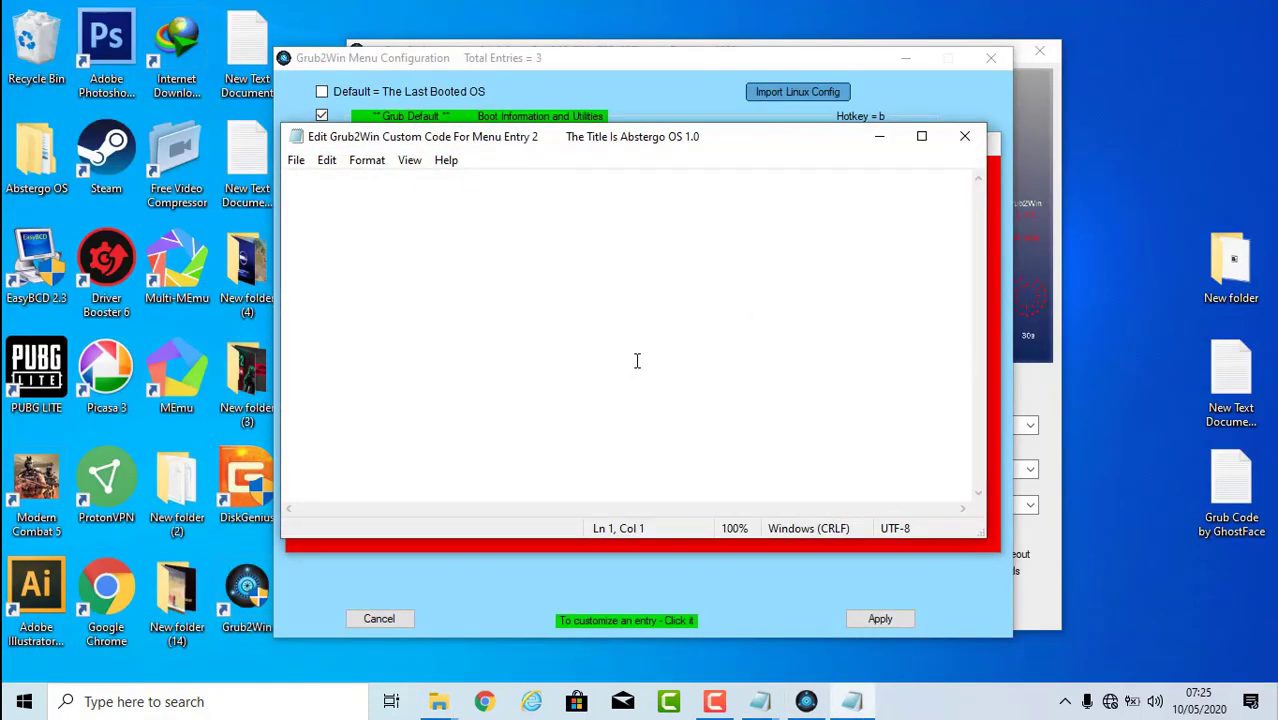
key("ctrl+v")
left_click(296, 158)
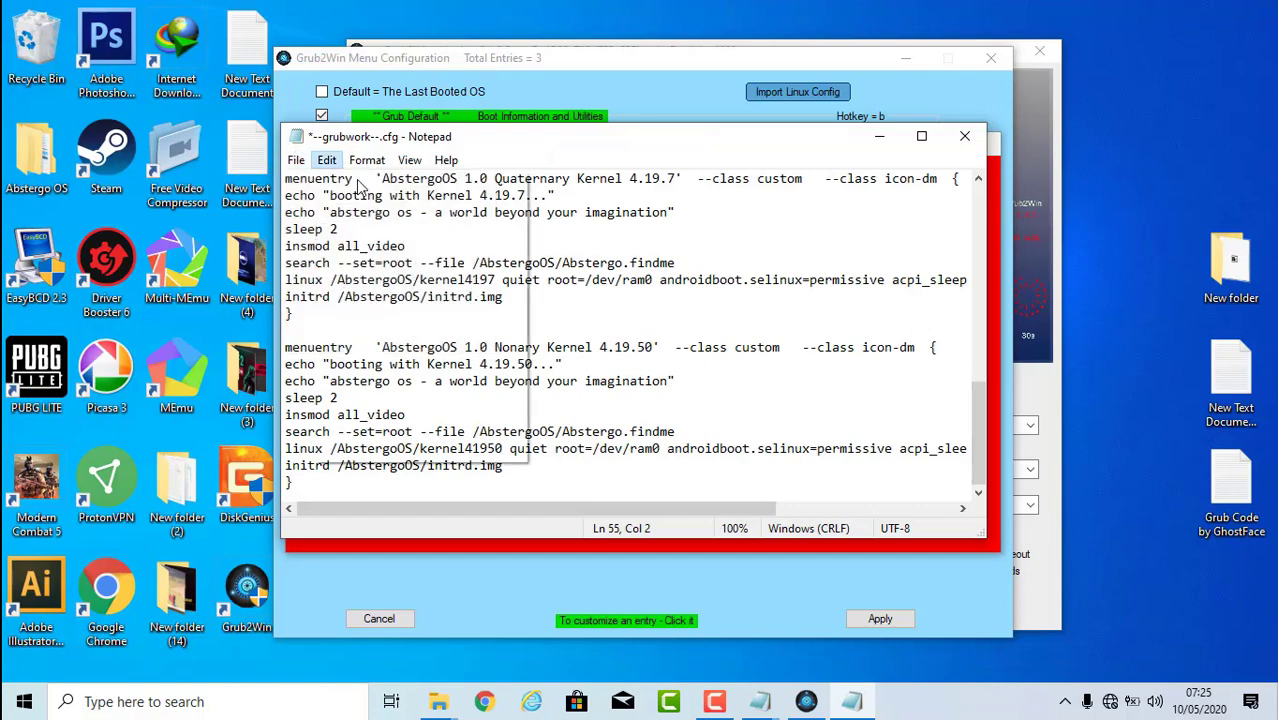
left_click(325, 244)
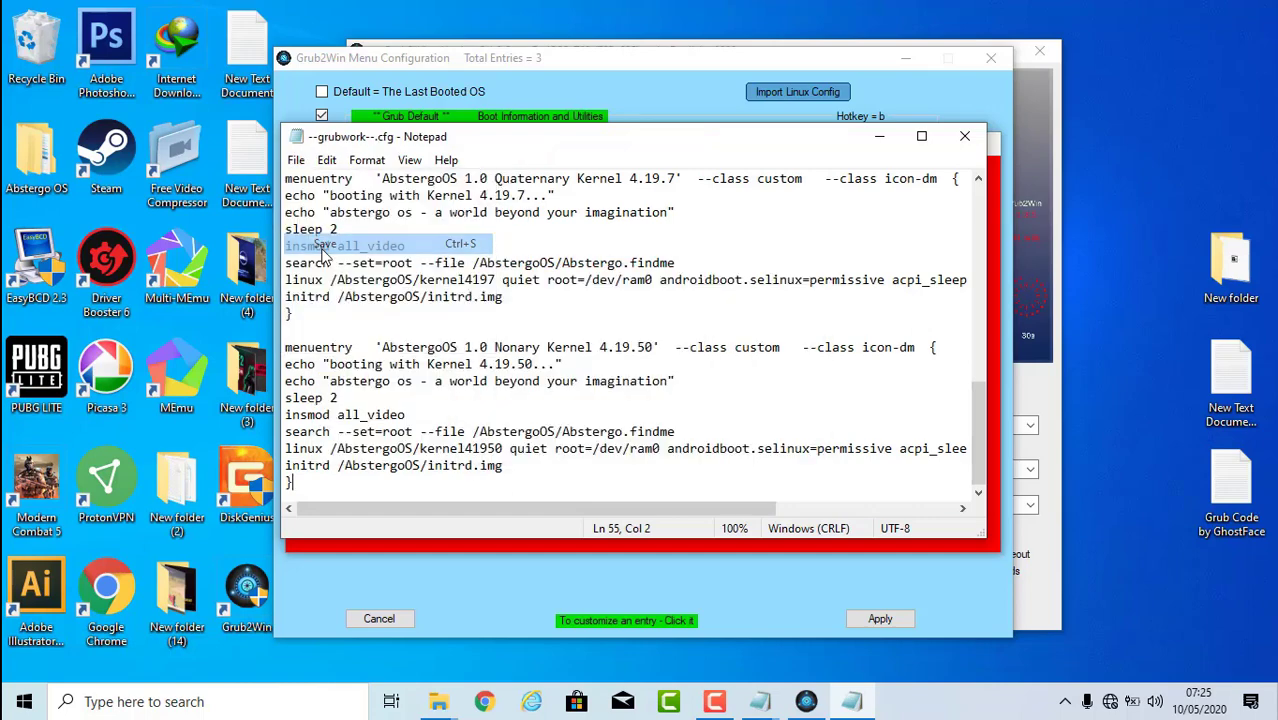
left_click(965, 136)
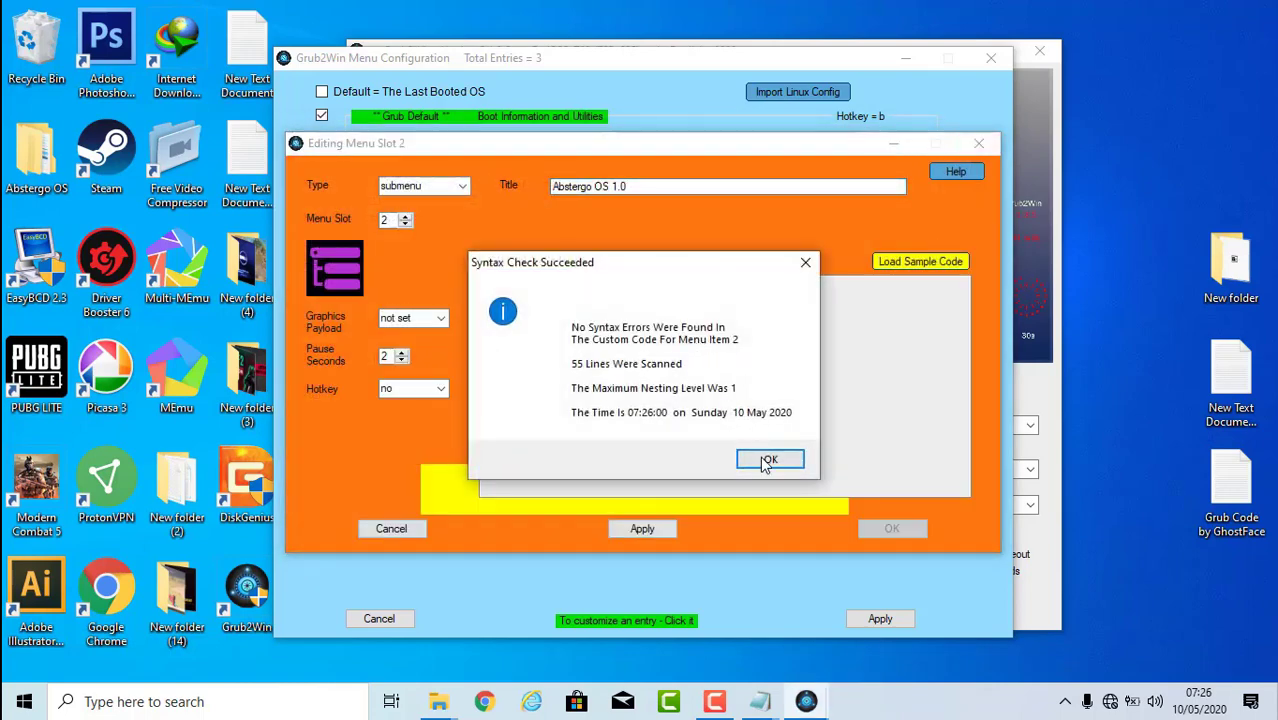
left_click(768, 460)
scroll(968, 340, "down", 2)
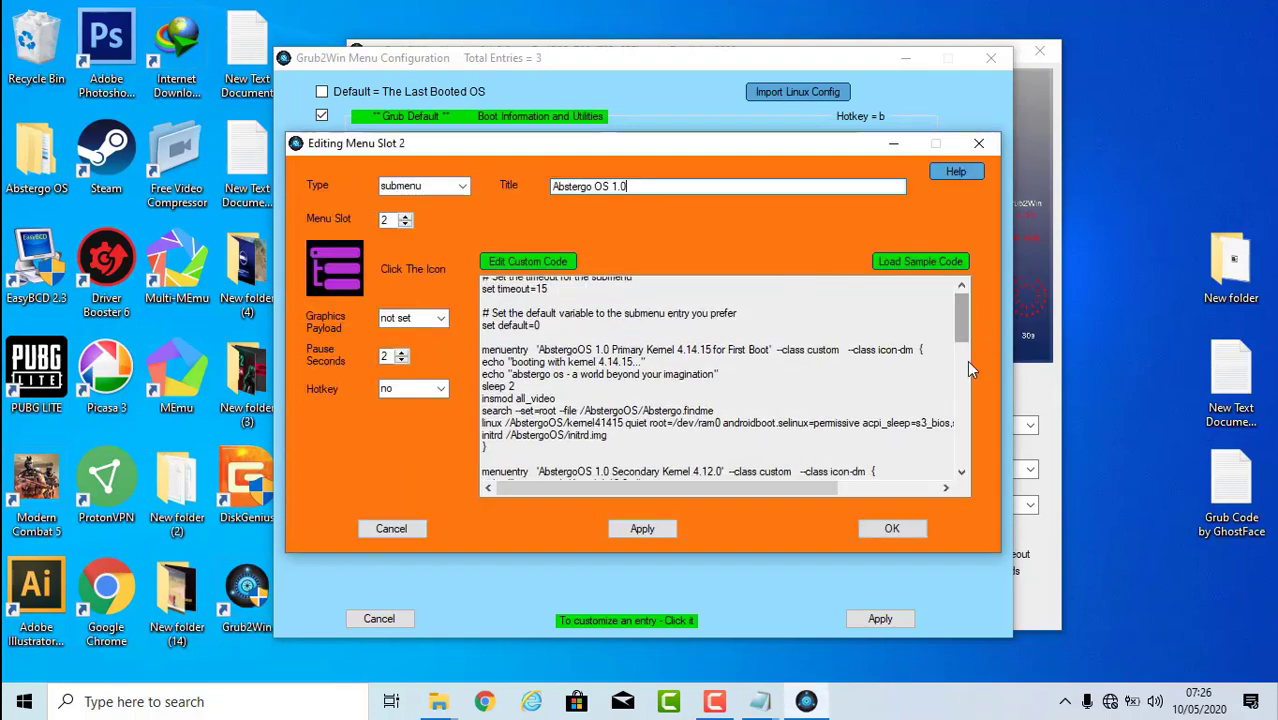
scroll(967, 324, "up", 2)
Step: Change the Abstergo OS 1.0 entry's icon to xtra-07 and apply the entry's settings
left_click(335, 283)
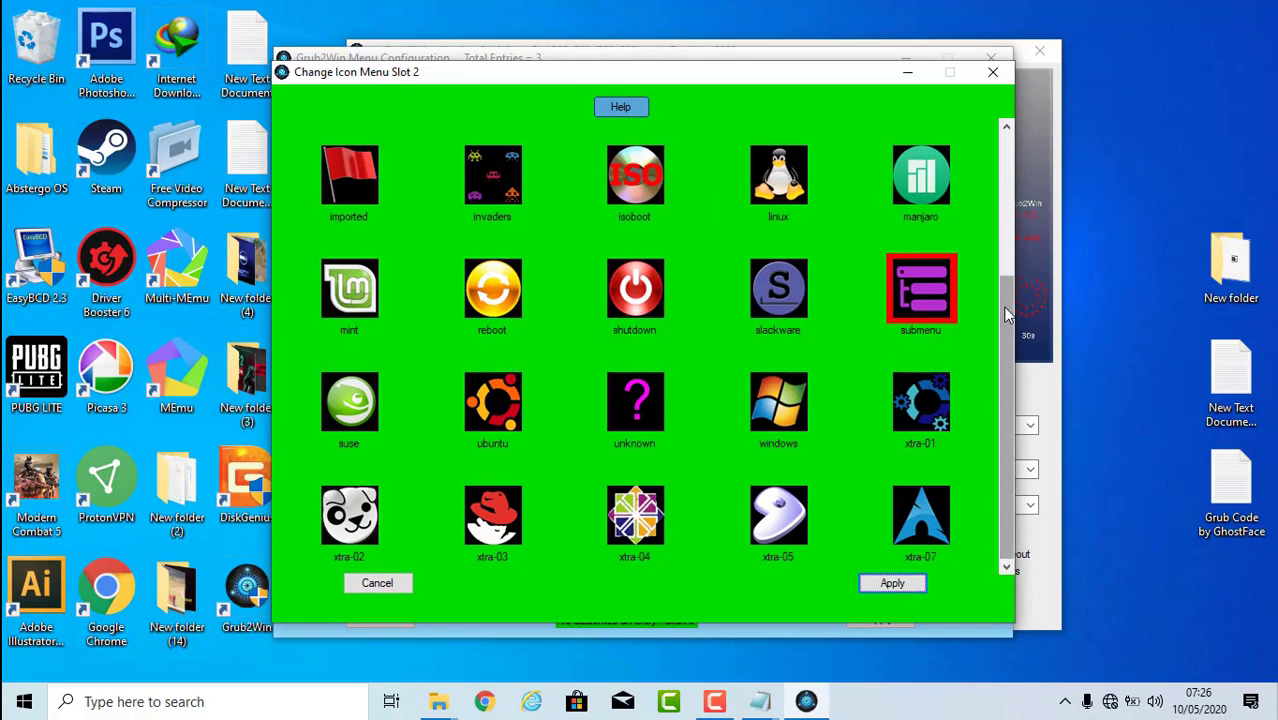
left_click_drag(1006, 366, 993, 210)
scroll(993, 210, "down", 3)
left_click(921, 515)
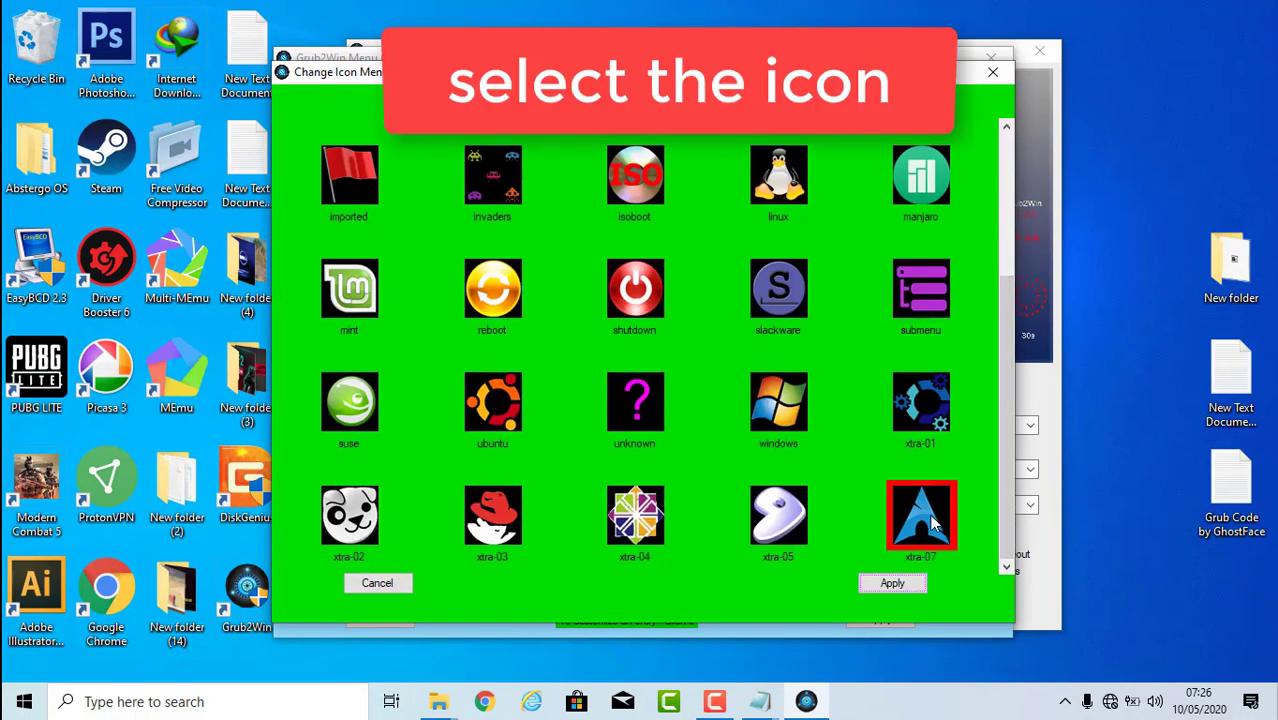
left_click(893, 583)
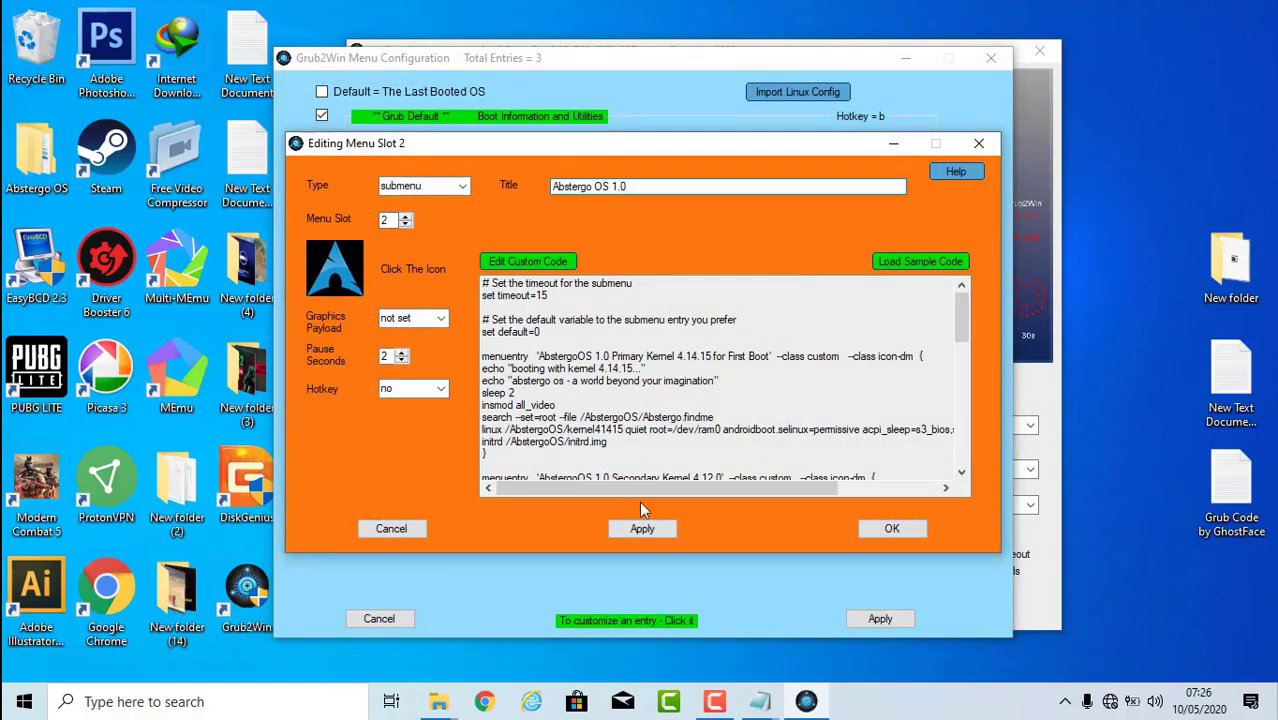
left_click(662, 533)
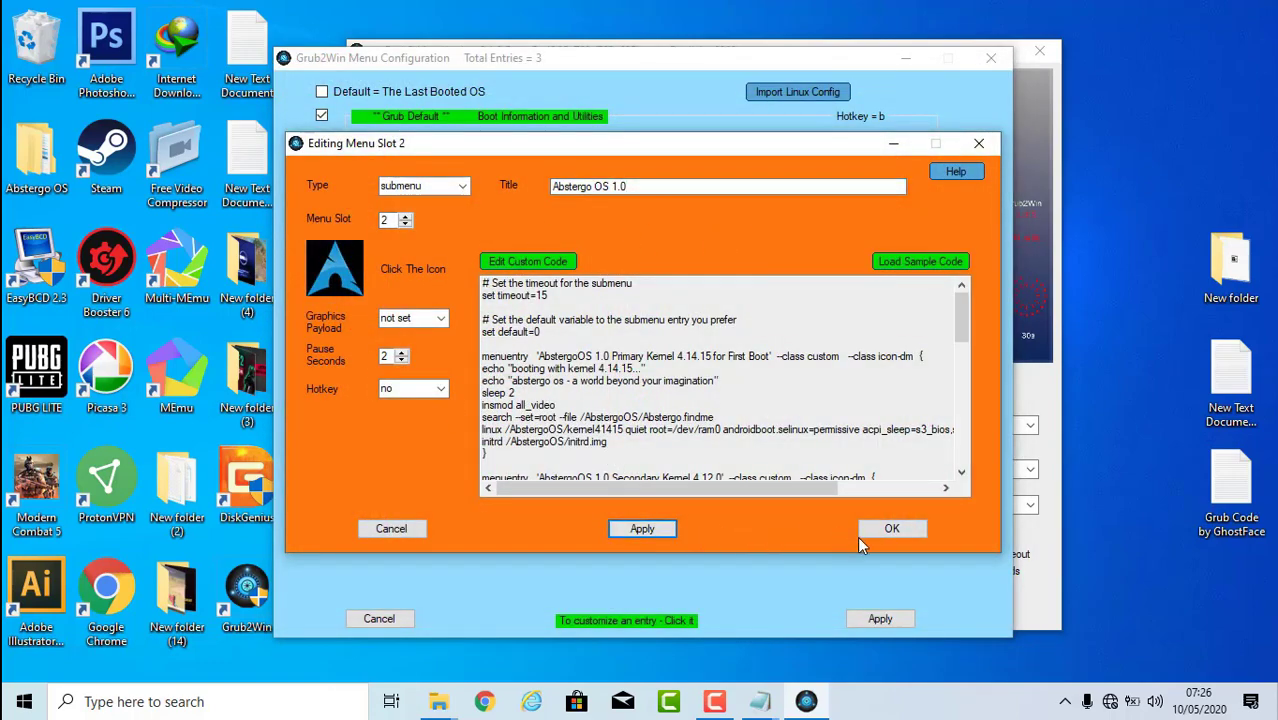
left_click(895, 530)
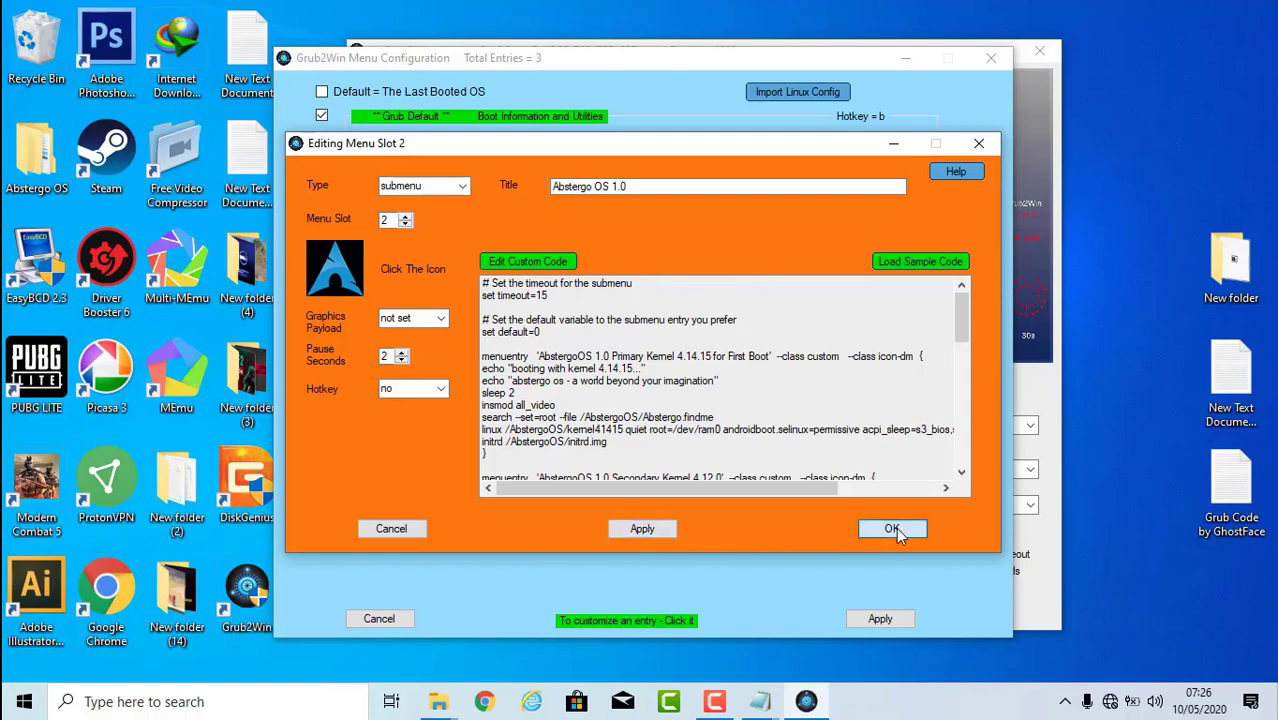
Step: Apply the boot menu changes, save the Grub2Win configuration and close the program
left_click(880, 619)
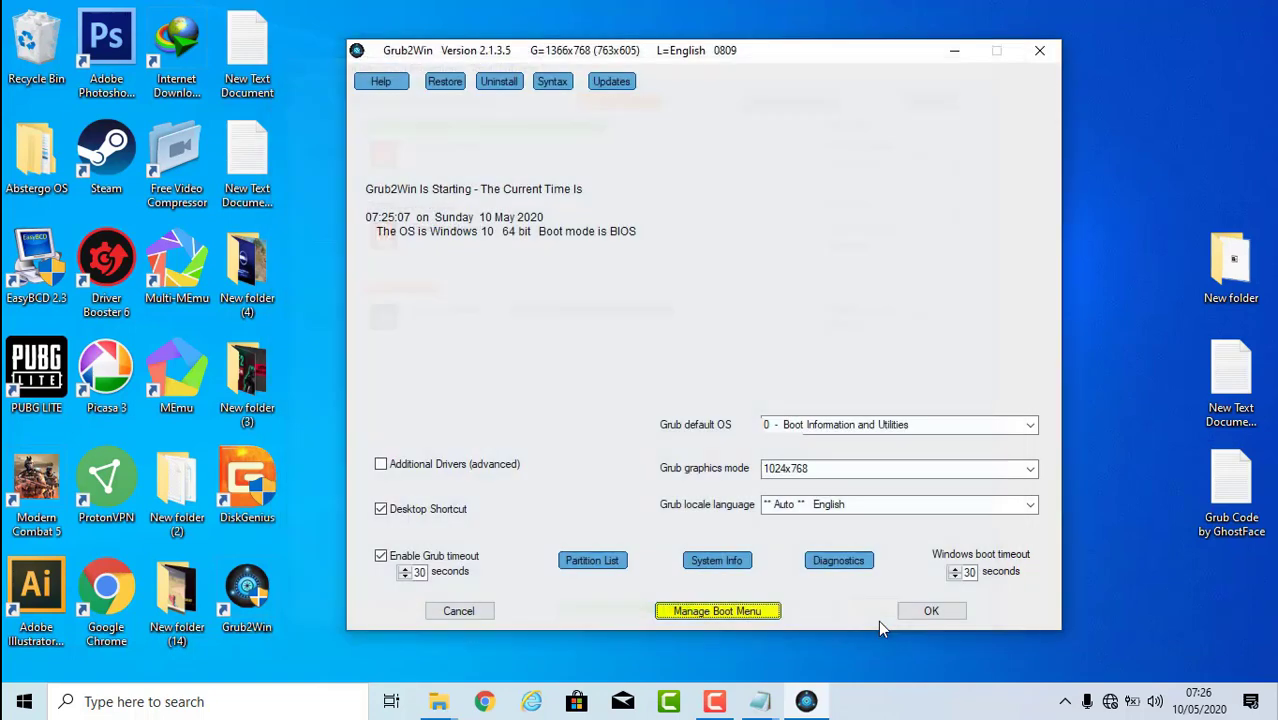
left_click(932, 612)
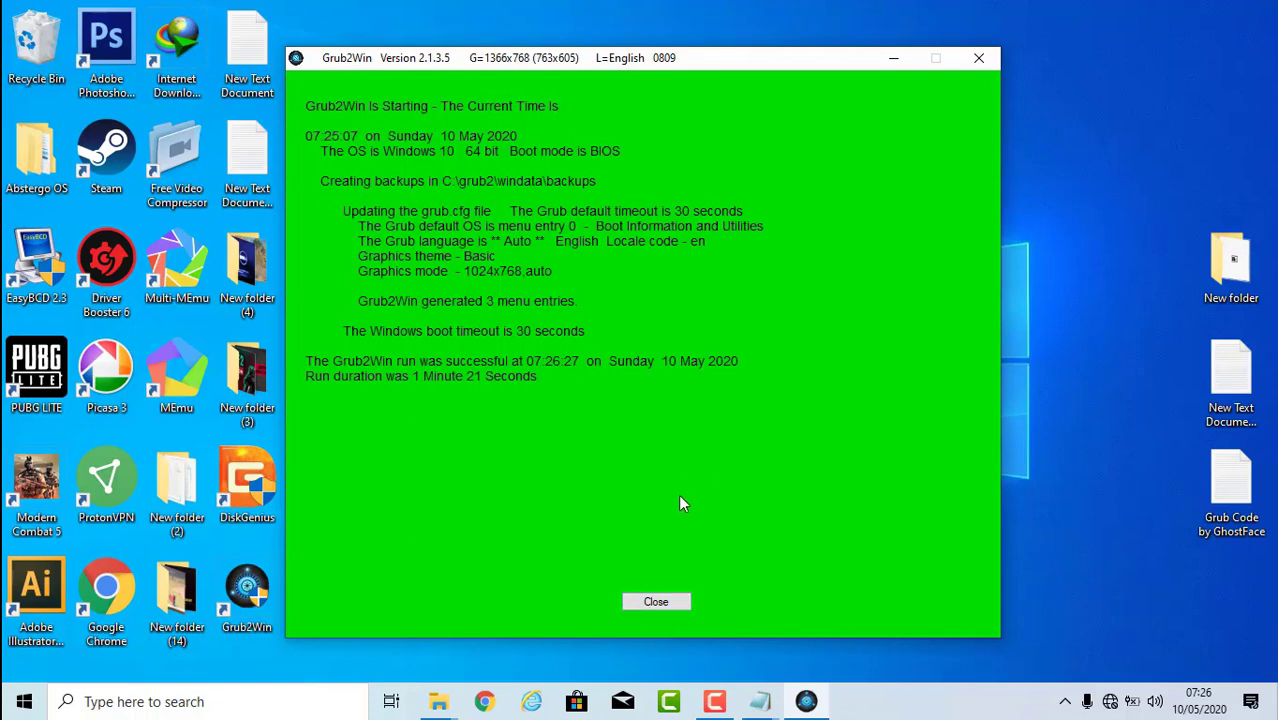
left_click(655, 602)
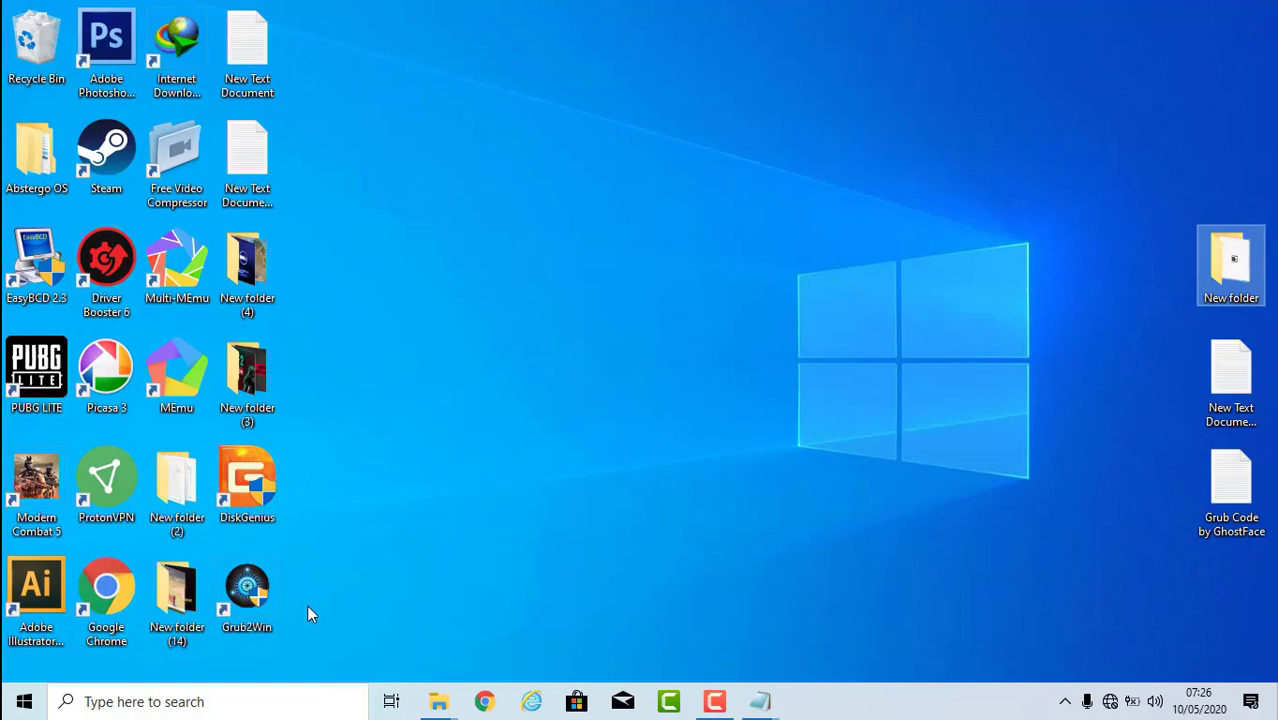
Step: Reopen Grub2Win, move the Abstergo OS 1.0 entry above Shutdown the system, save the configuration and close the program
double_click(250, 592)
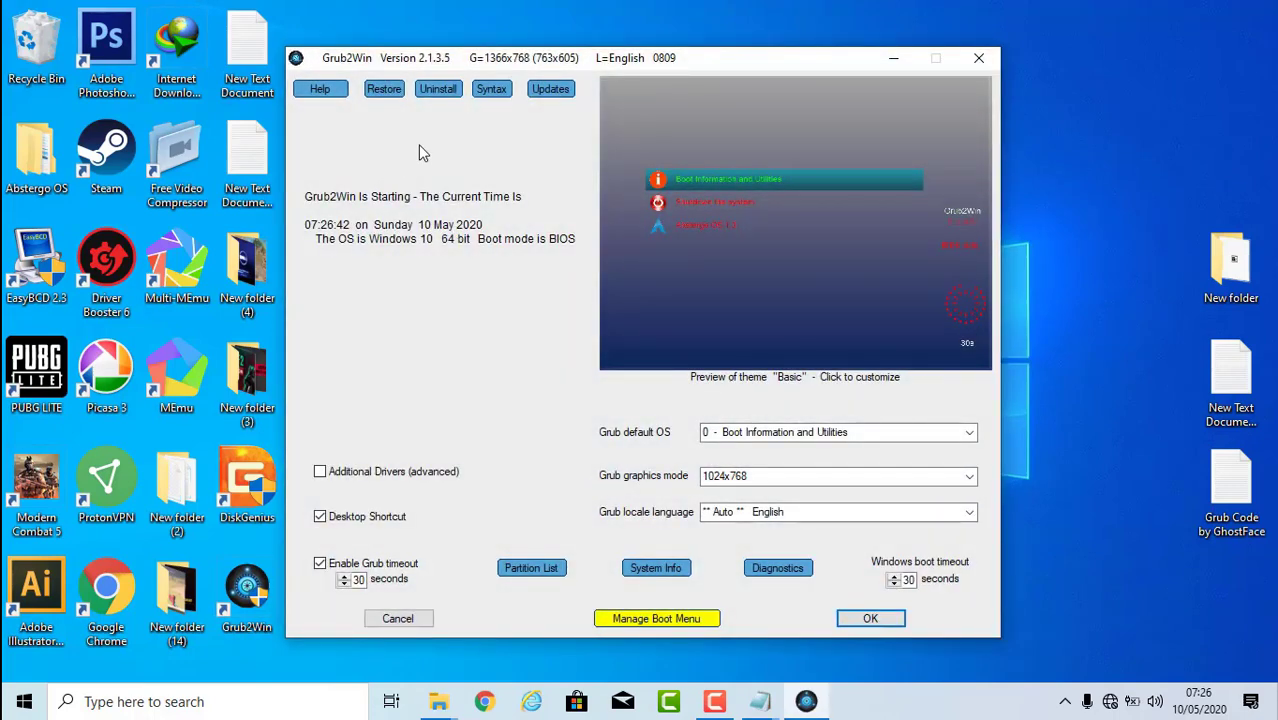
left_click(657, 618)
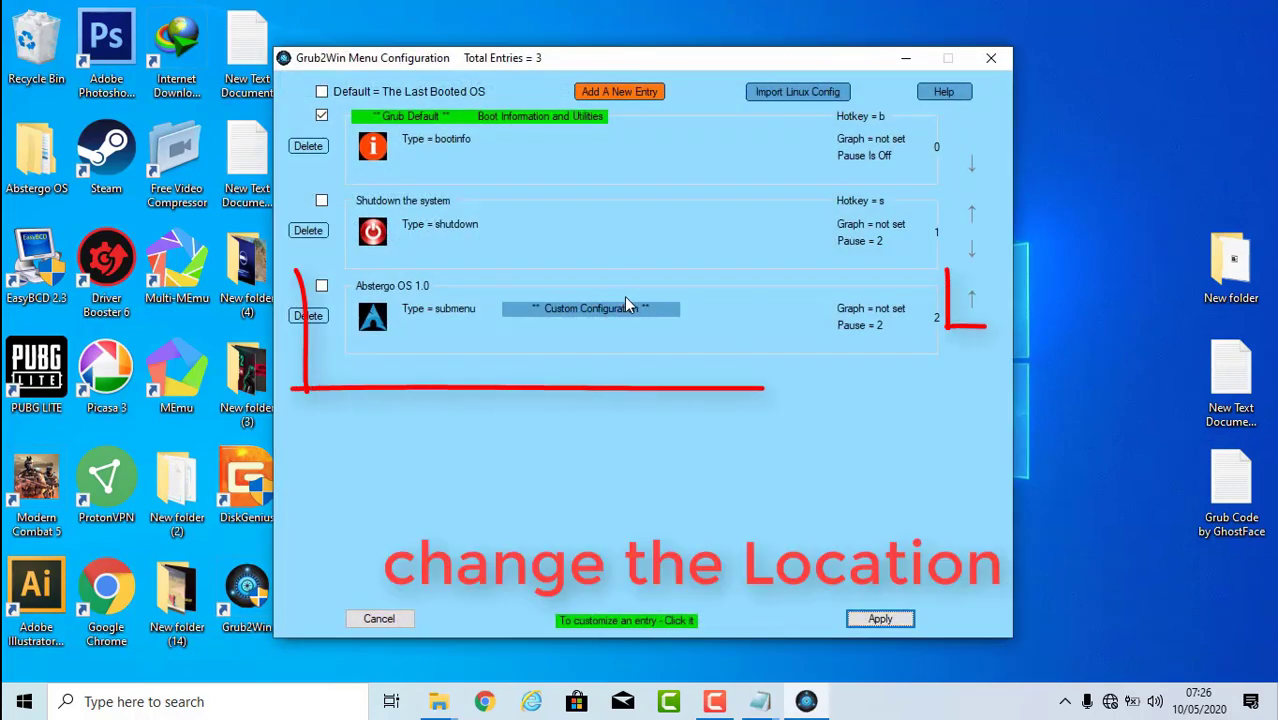
left_click(973, 301)
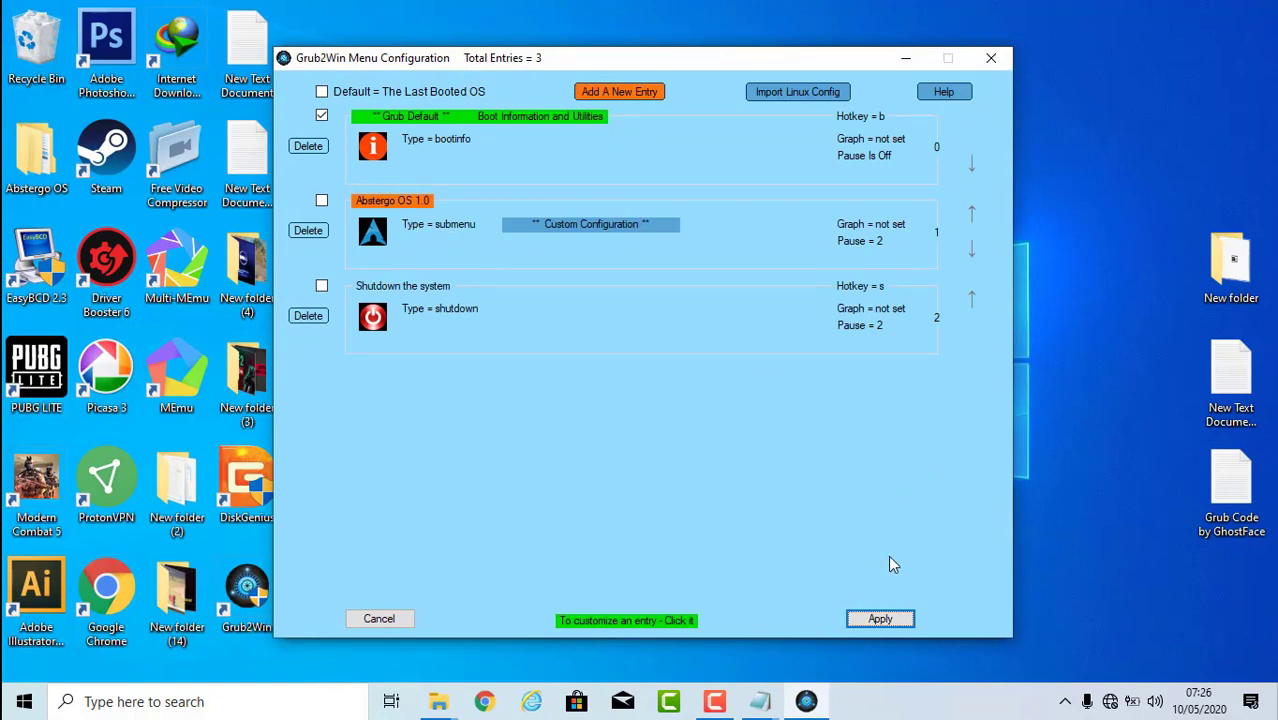
left_click(882, 619)
left_click(896, 622)
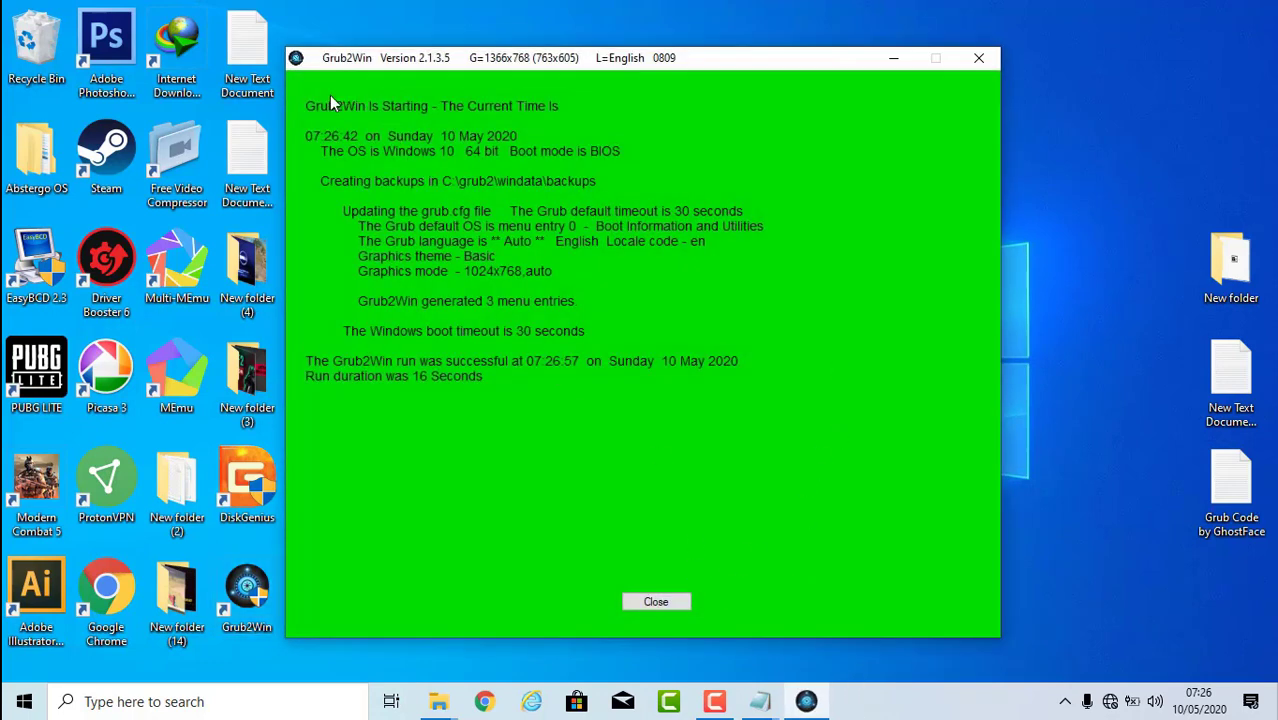
left_click(656, 603)
right_click(786, 276)
key("Escape")
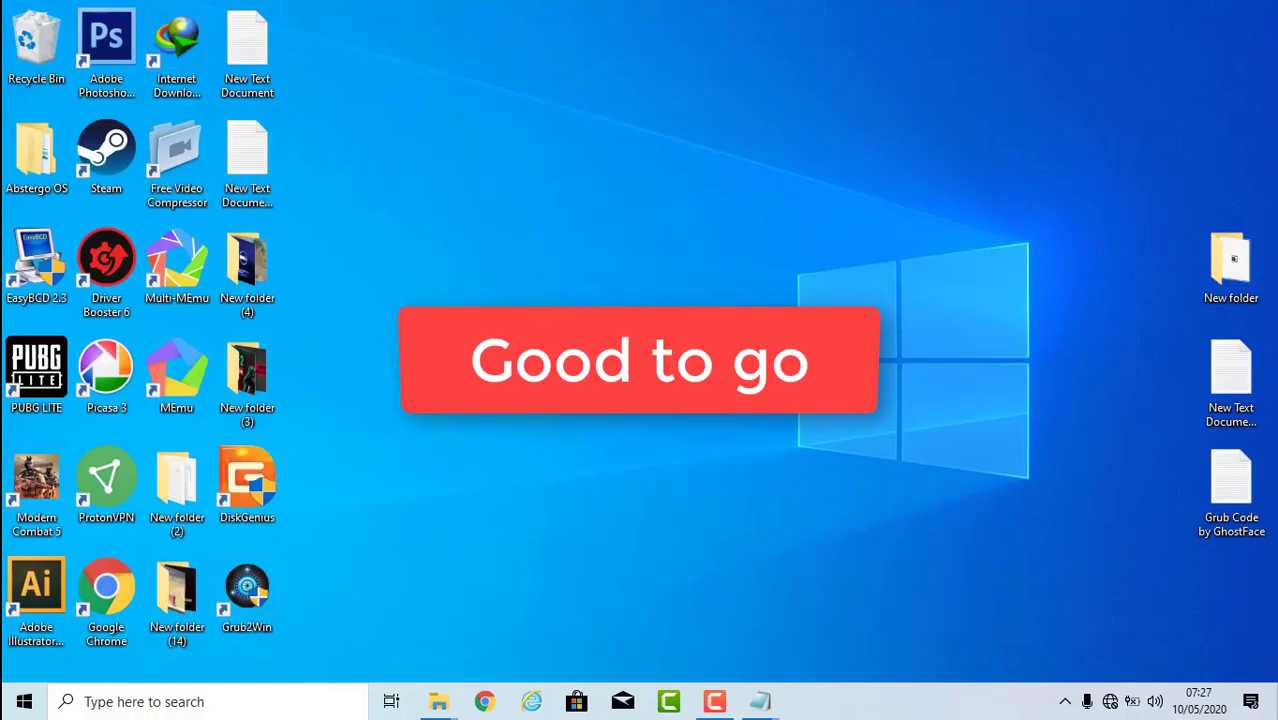
left_click(714, 701)
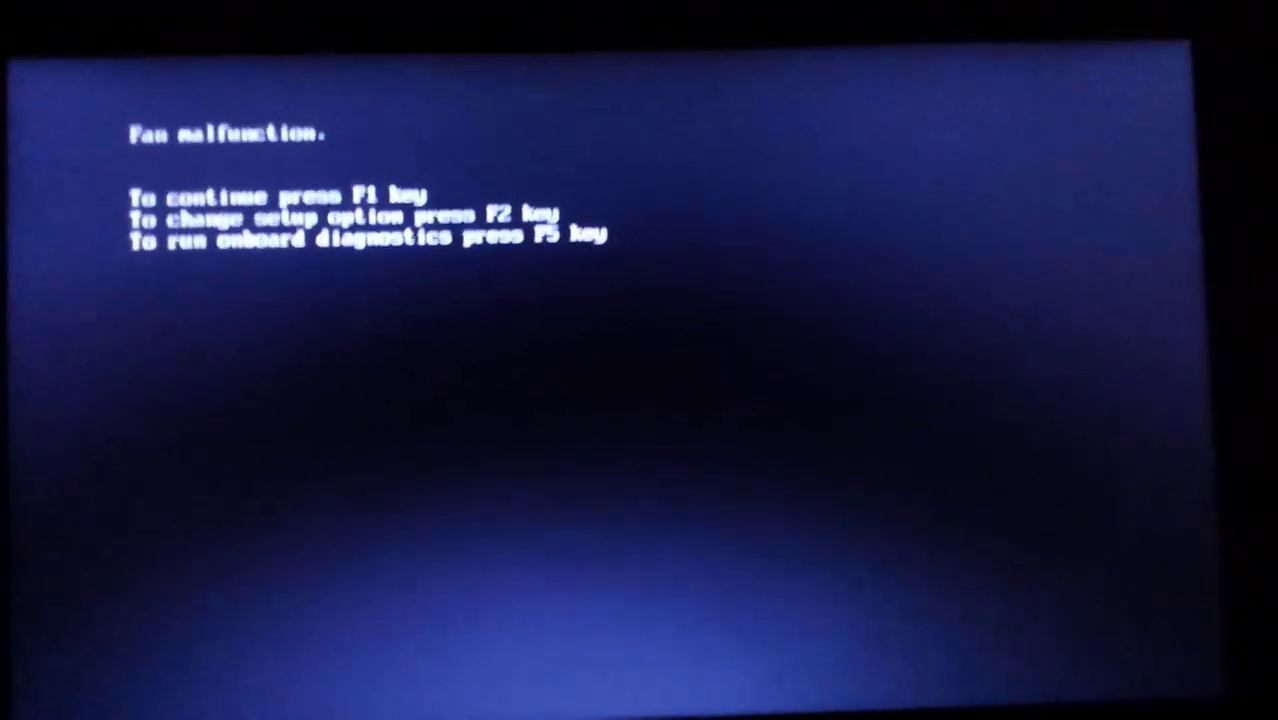
Step: Continue startup past the fan warning, choose Grub 2 For Windows, and boot Abstergo OS 1.0 with the Secondary Kernel 4.12.0
key("F1")
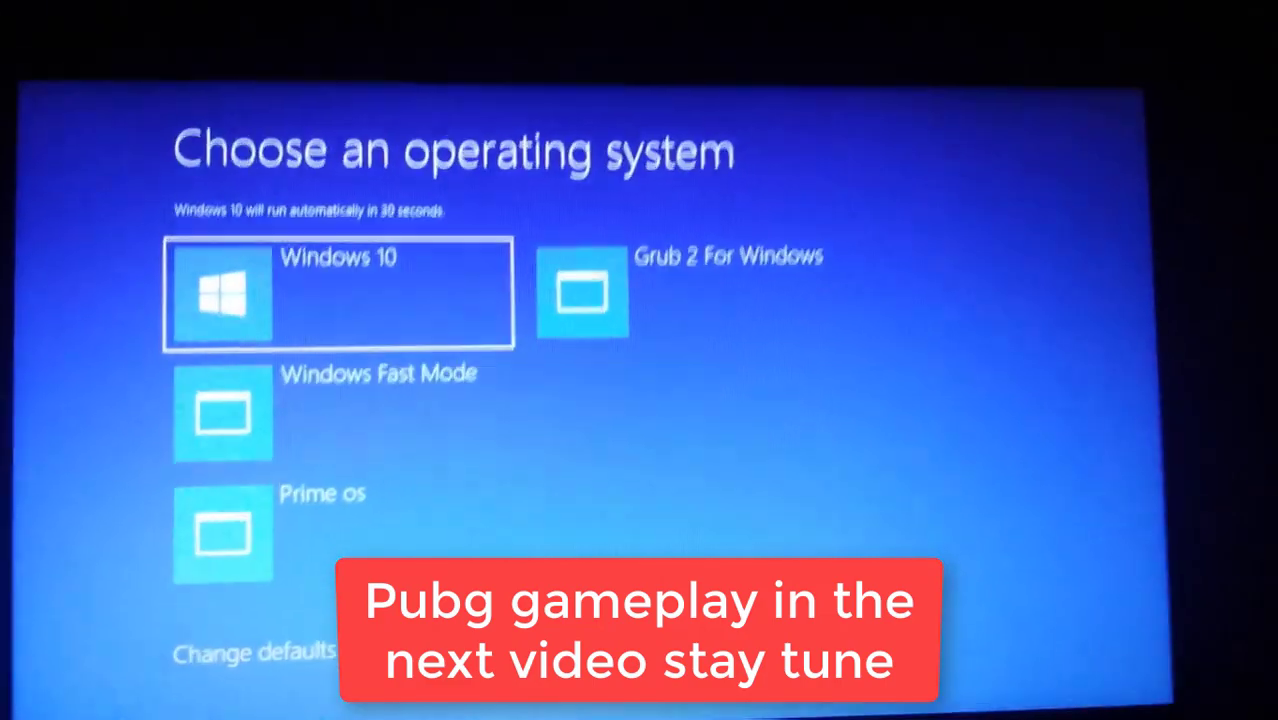
key("Right")
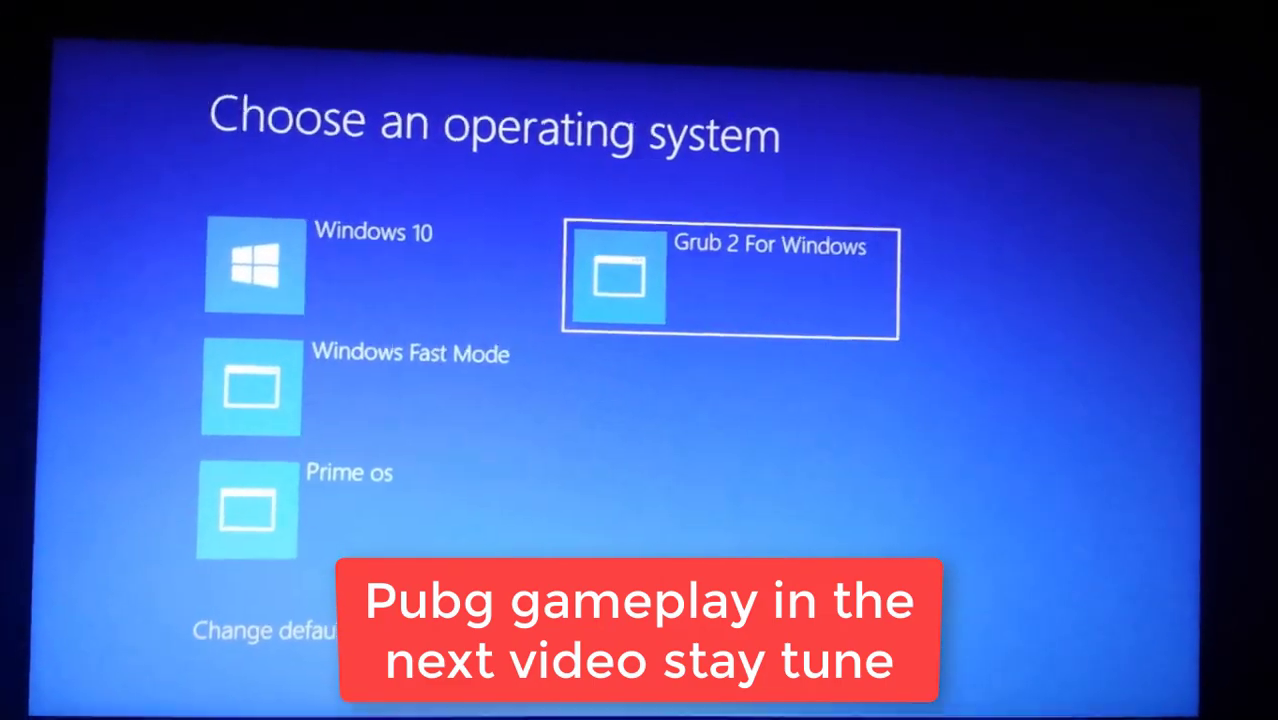
key("Return")
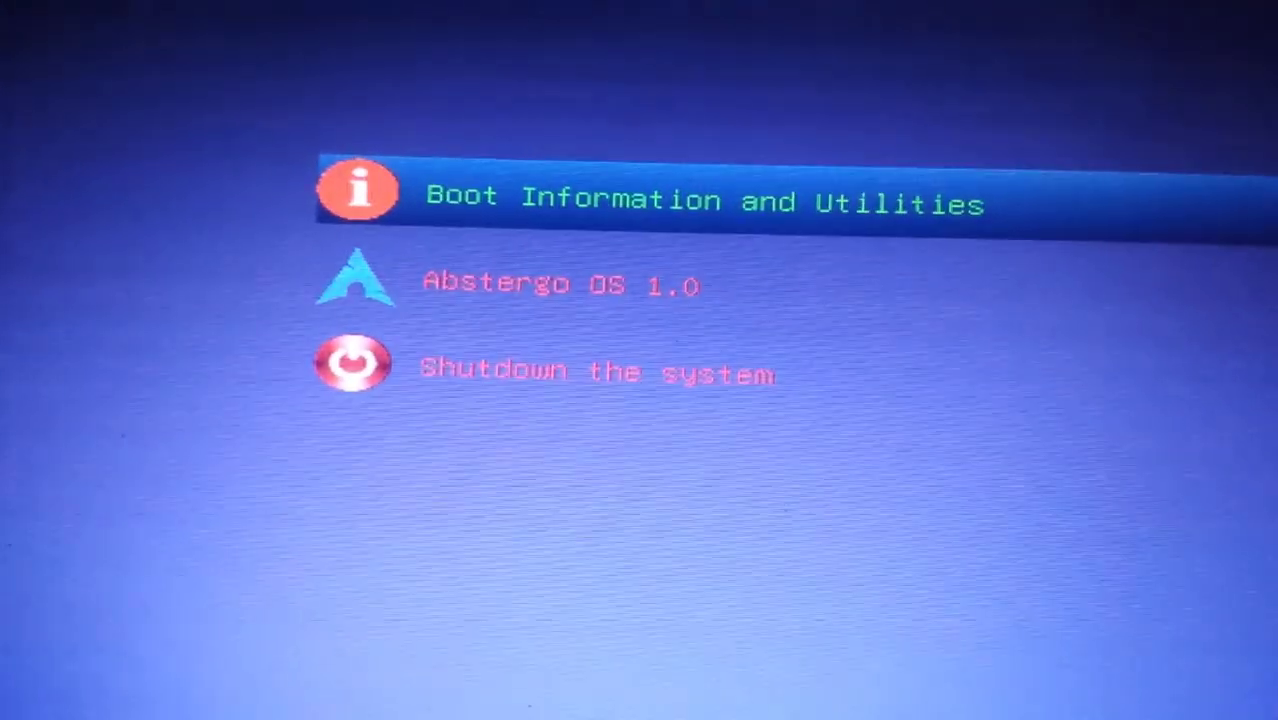
key("Down")
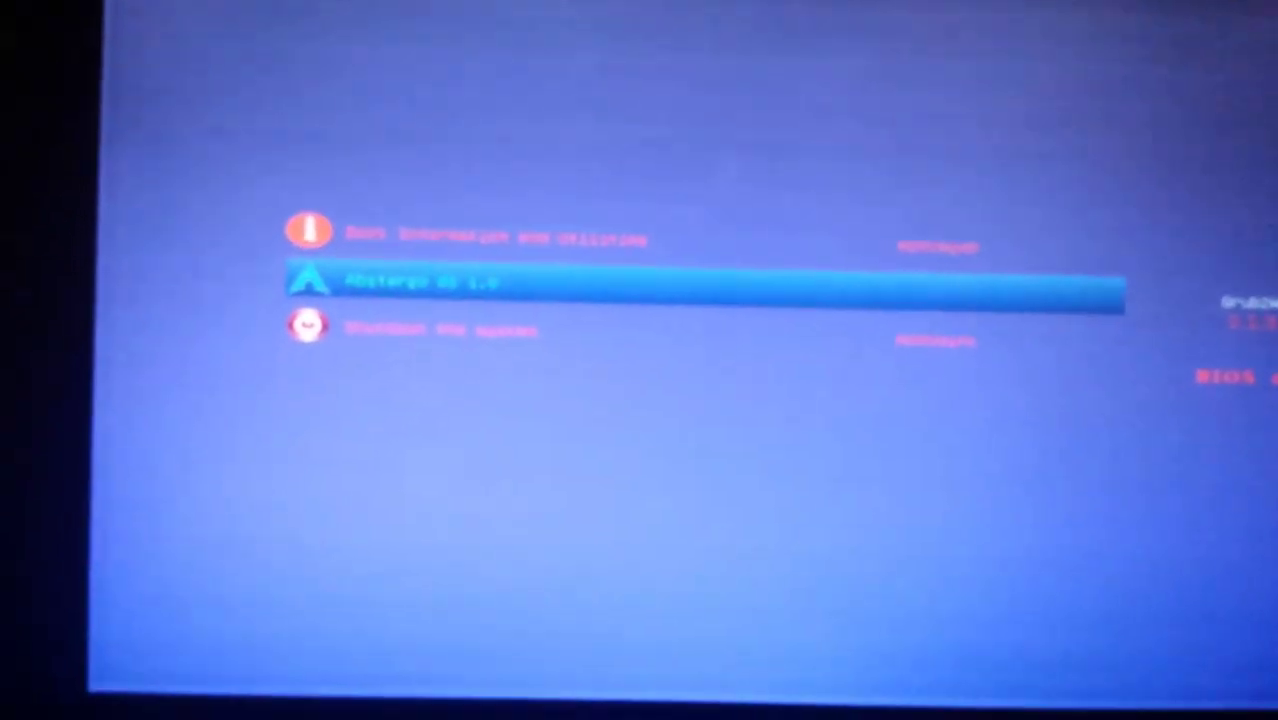
key("Return")
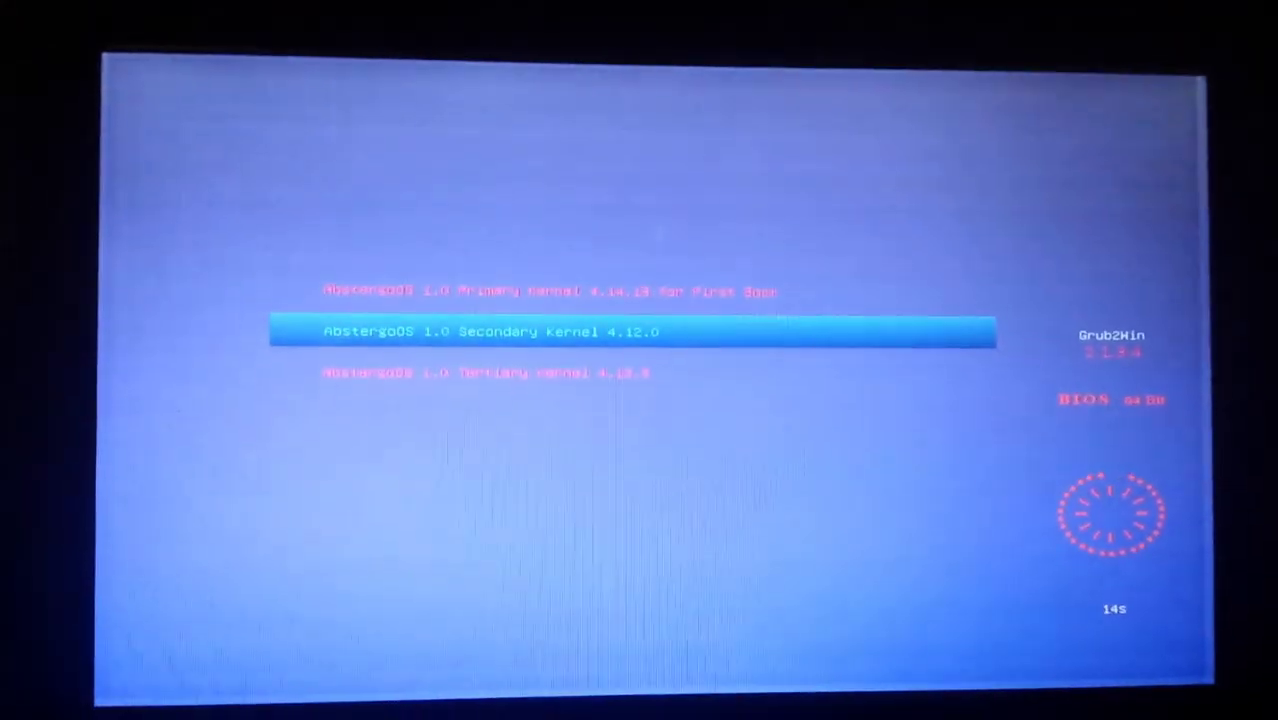
key("Return")
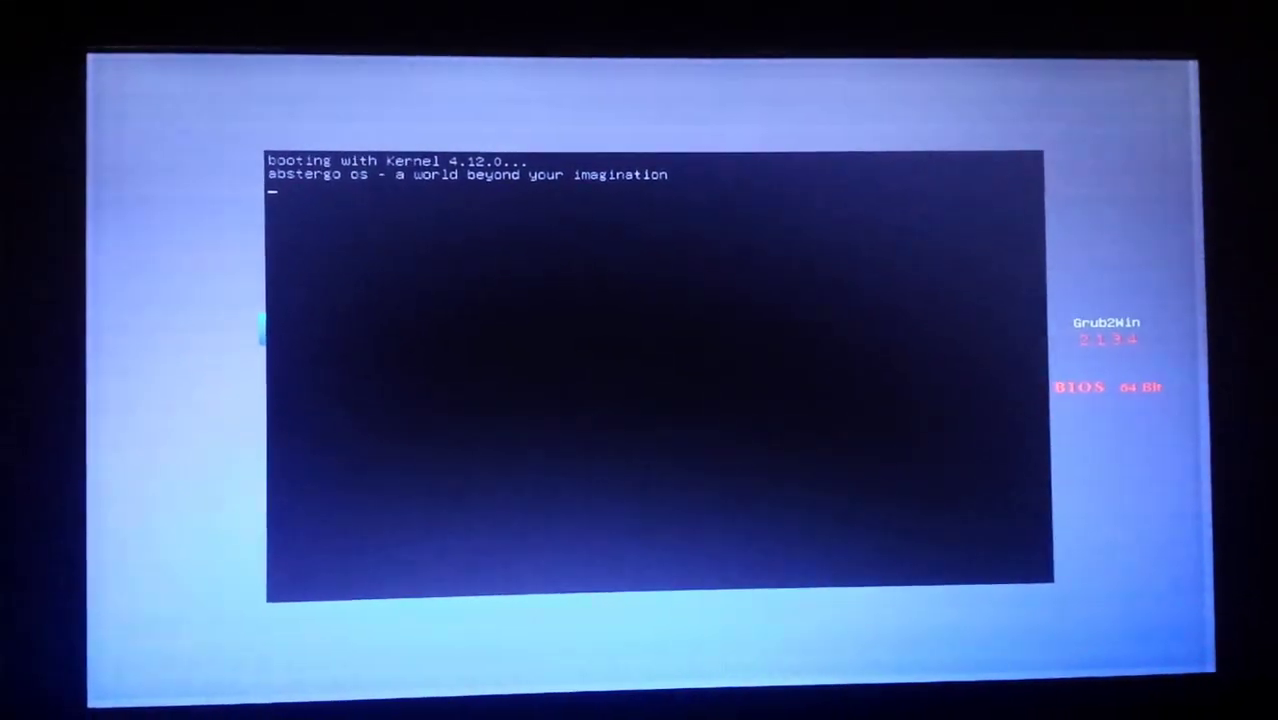